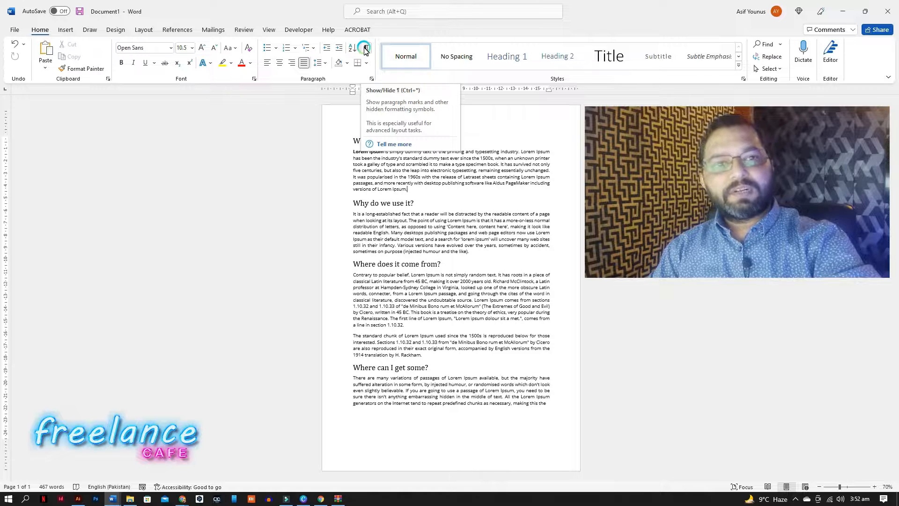
# Show paragraph marks and other hidden formatting symbols.
pyautogui.click(366, 48)
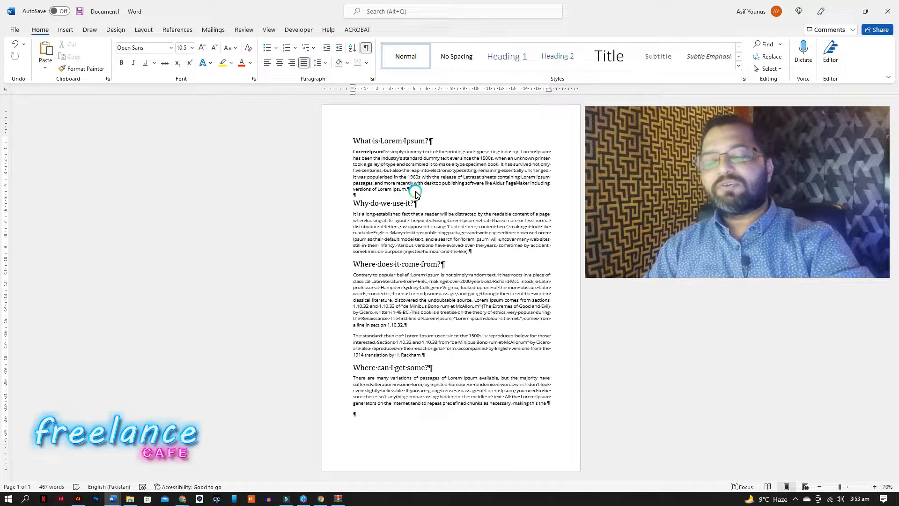
# Push the 'The standard chunk' paragraph down with blank lines, then remove those blank lines.
pyautogui.click(353, 337)
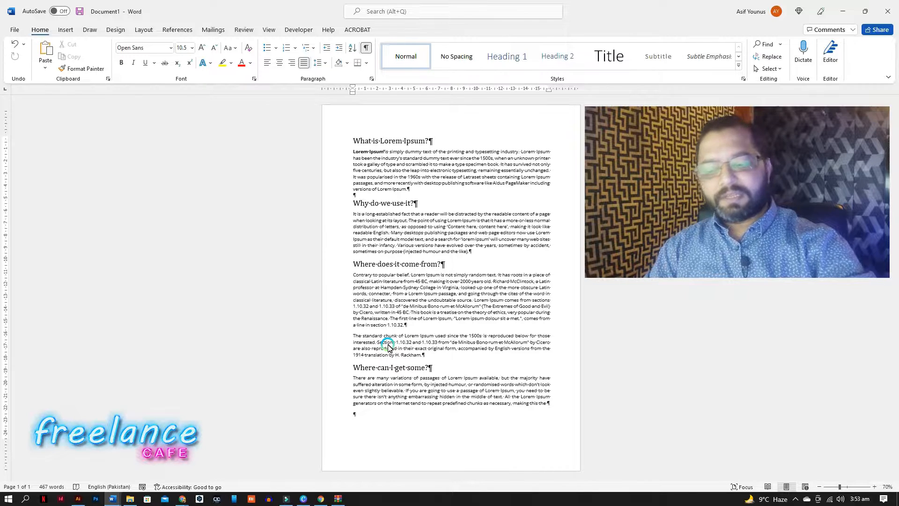
pyautogui.press('Return')
pyautogui.press('Return')
pyautogui.press('Return')
pyautogui.press('Return')
pyautogui.press('Return')
pyautogui.press('Return')
pyautogui.press('Return')
pyautogui.press('Return')
pyautogui.press('Return')
pyautogui.press('Return')
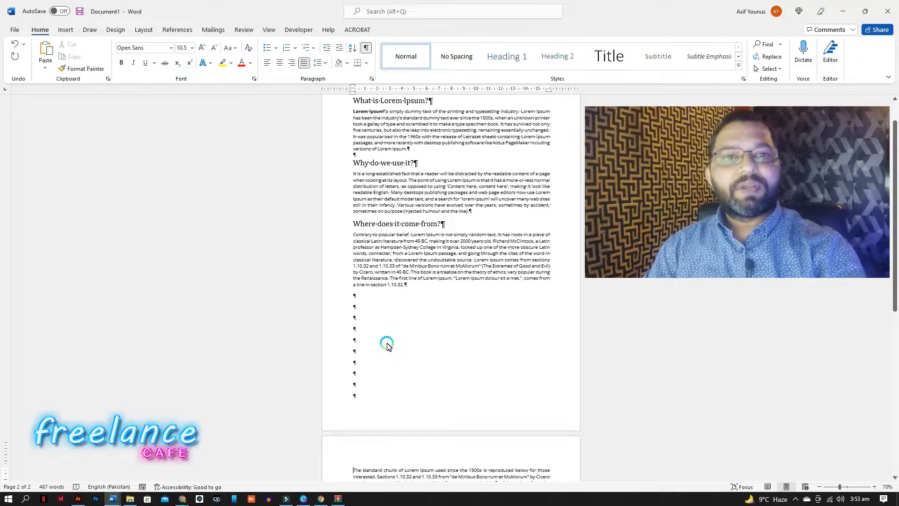
pyautogui.press('BackSpace')
pyautogui.press('BackSpace')
pyautogui.press('BackSpace')
pyautogui.press('BackSpace')
pyautogui.press('BackSpace')
pyautogui.press('BackSpace')
pyautogui.press('BackSpace')
pyautogui.press('BackSpace')
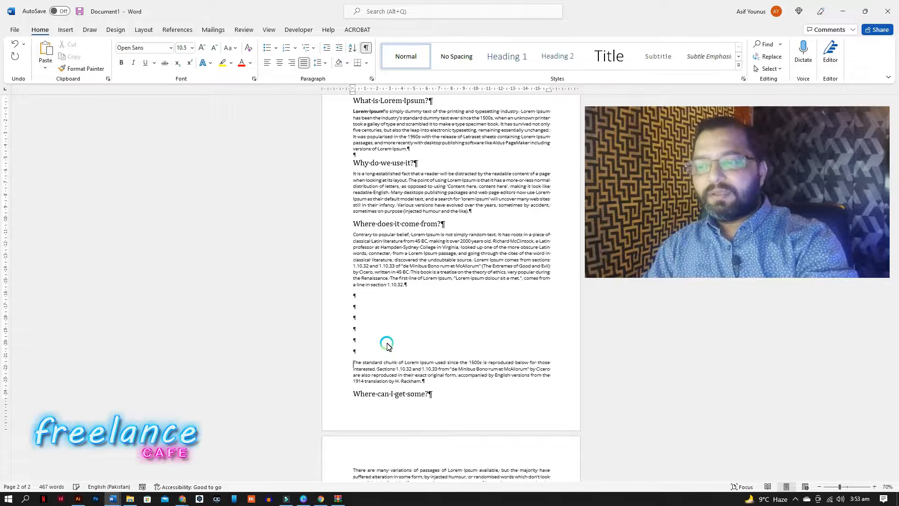
pyautogui.press('BackSpace')
pyautogui.press('BackSpace')
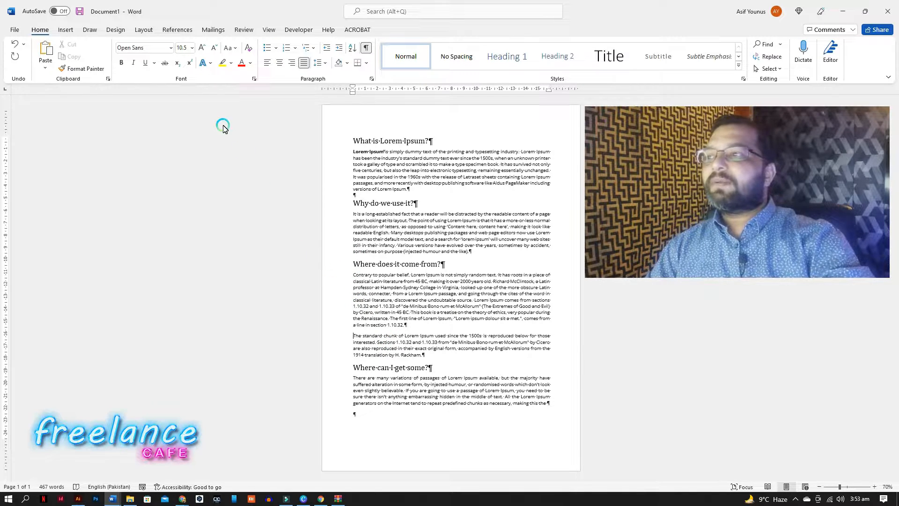
# Insert a page break before the paragraph starting 'The standard chunk of Lorem Ipsum'.
pyautogui.click(149, 31)
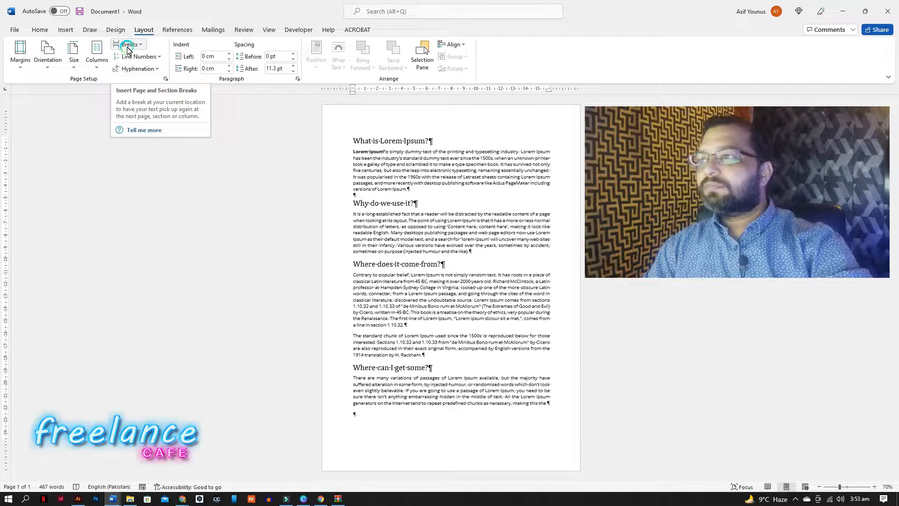
pyautogui.click(139, 46)
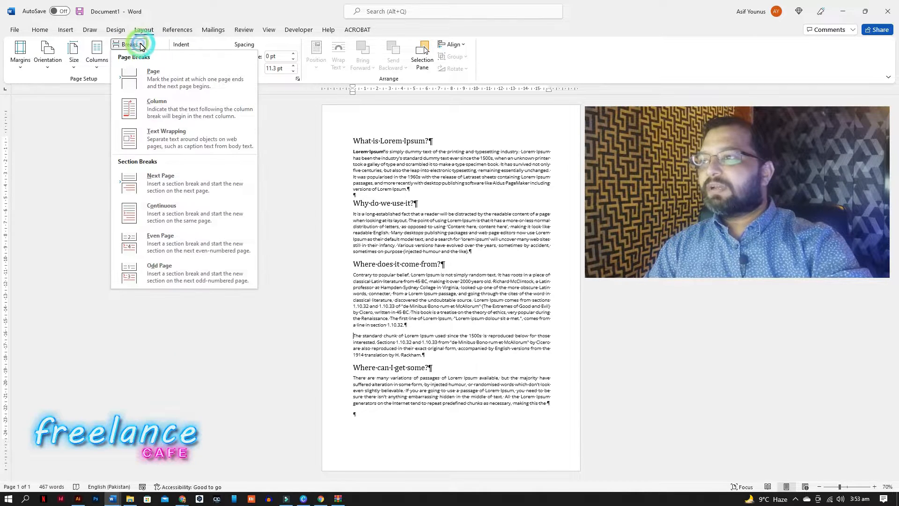
pyautogui.click(178, 85)
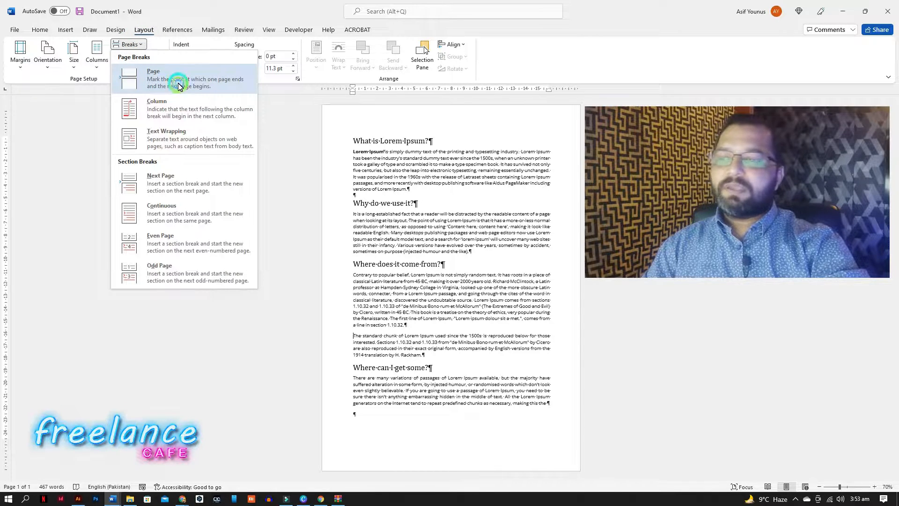
pyautogui.click(354, 295)
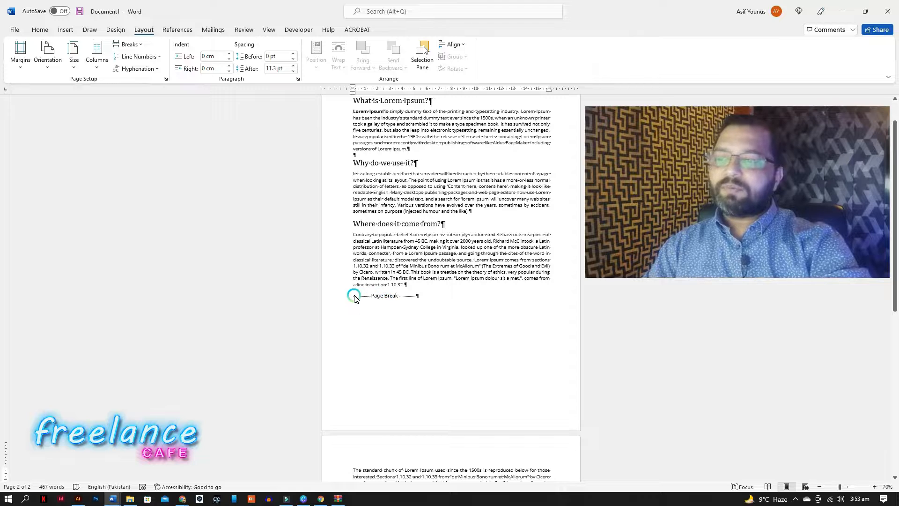
# Select and delete the page break.
pyautogui.click(378, 296)
pyautogui.moveTo(377, 296); pyautogui.dragTo(420, 313)
pyautogui.scroll(-5, 420, 313)
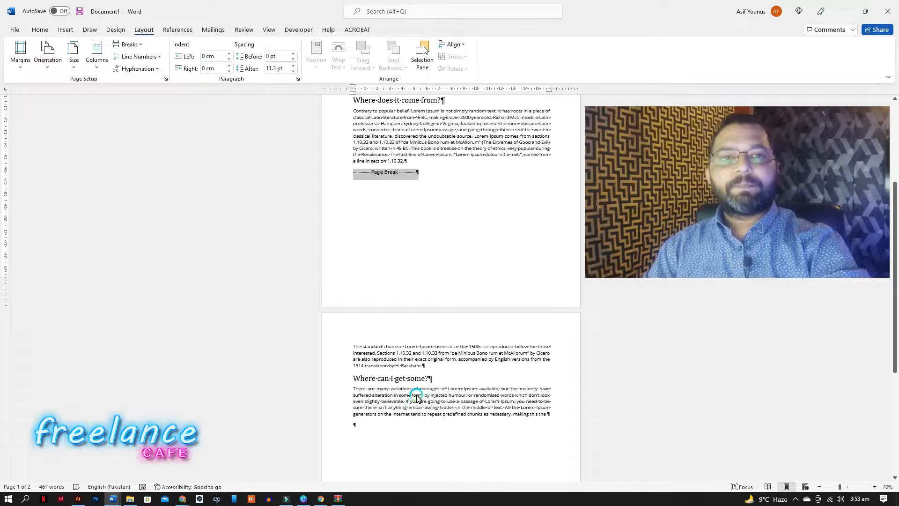
pyautogui.press('Delete')
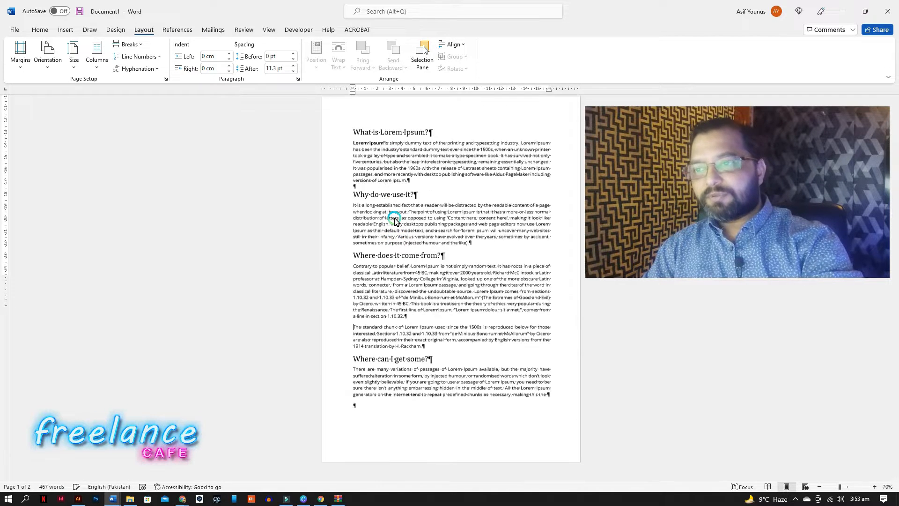
# Place a page break again at the start of the 'The standard chunk' paragraph.
pyautogui.click(354, 336)
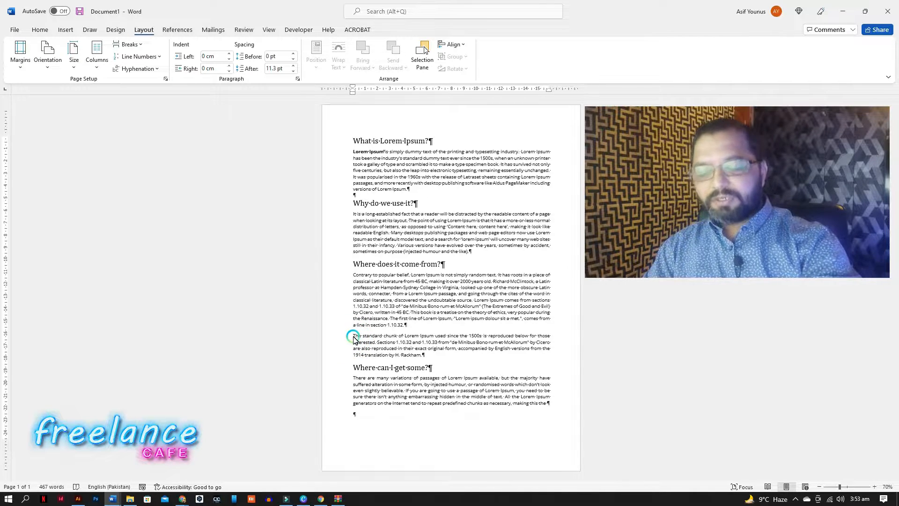
pyautogui.press('Return')
pyautogui.press('BackSpace')
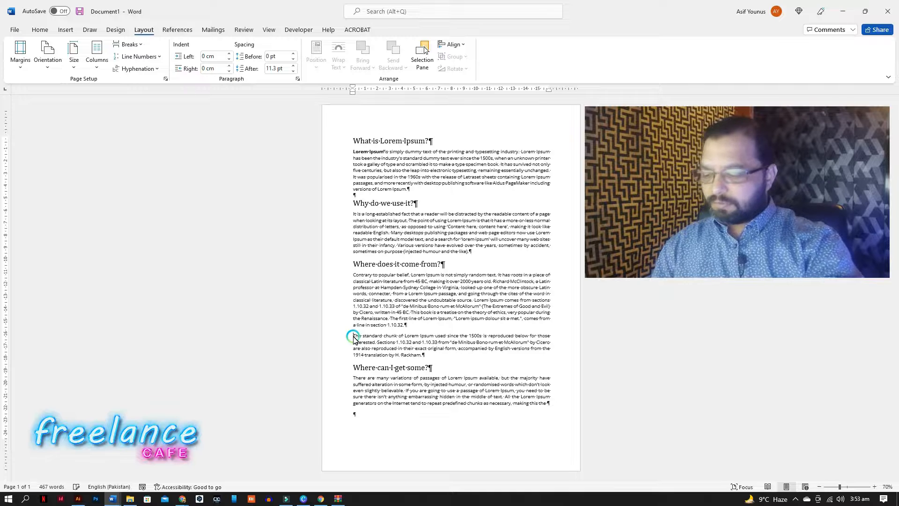
pyautogui.hotkey('ctrl', 'Return')
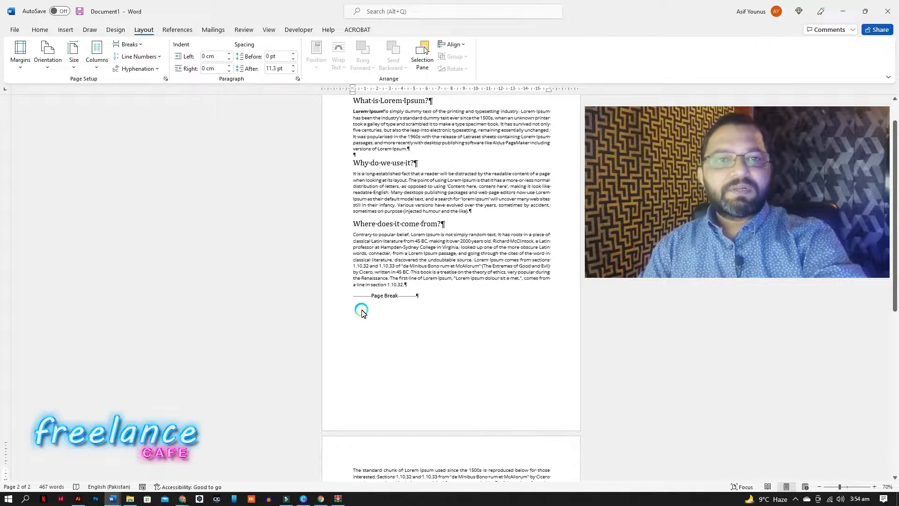
# Remove the page break and the extra blank line before the paragraph.
pyautogui.click(139, 44)
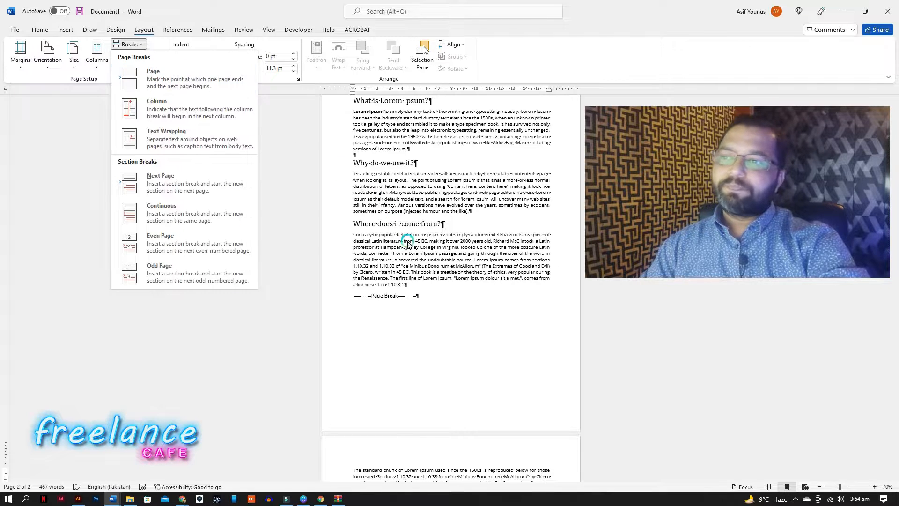
pyautogui.click(385, 300)
pyautogui.click(354, 297)
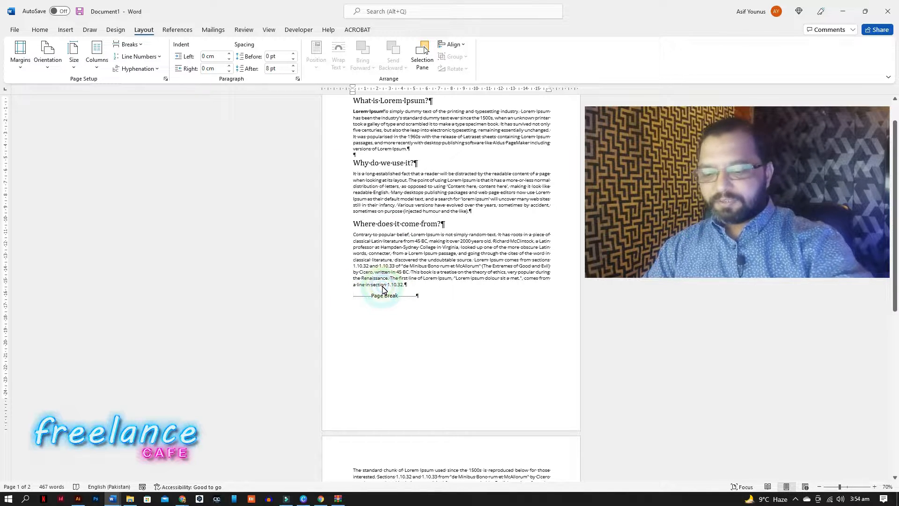
pyautogui.press('Return')
pyautogui.press('Delete')
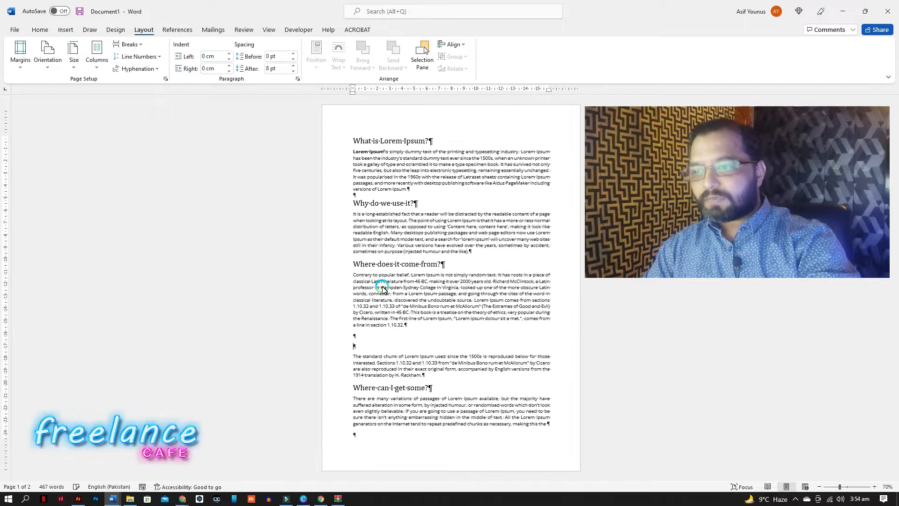
pyautogui.press('BackSpace')
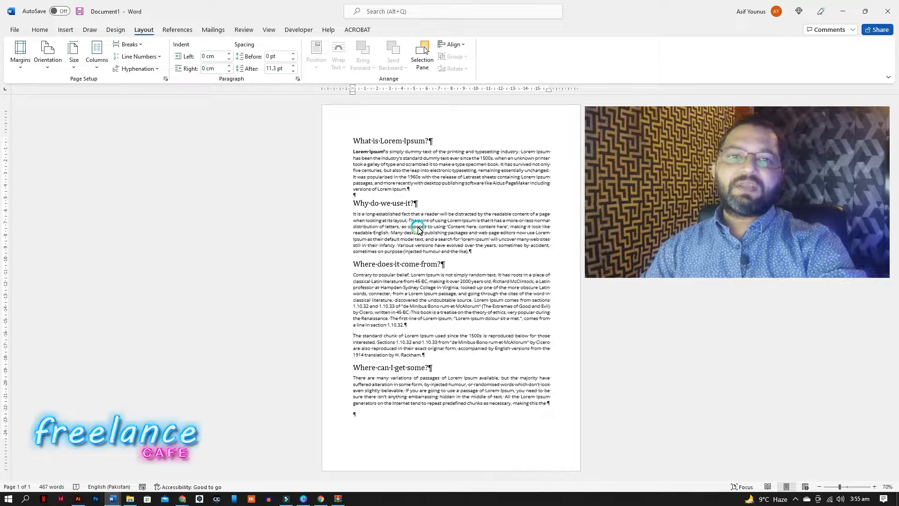
# Insert a Next Page section break before the 'Where does it come from?' heading.
pyautogui.click(355, 266)
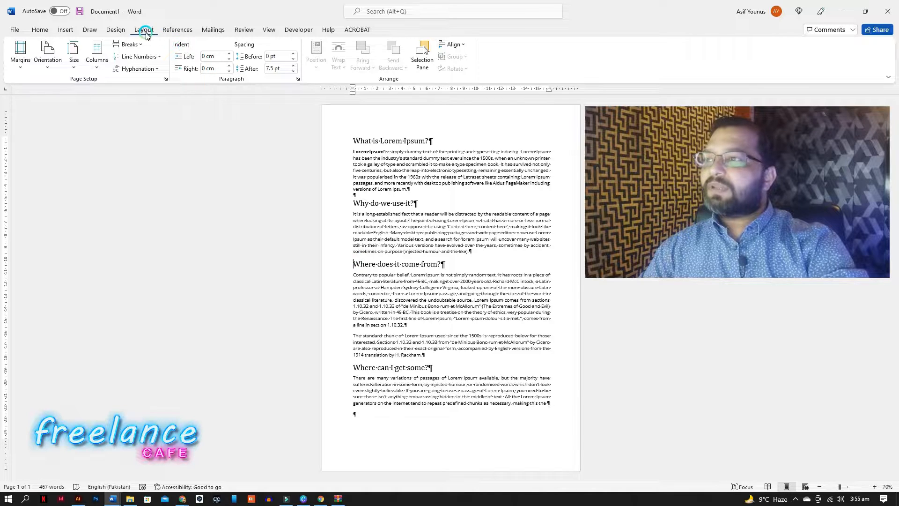
pyautogui.click(136, 45)
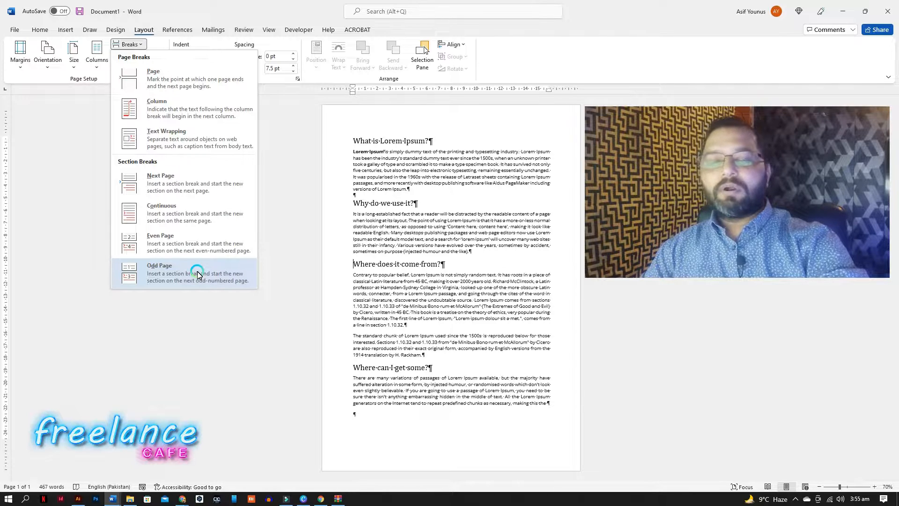
pyautogui.click(209, 188)
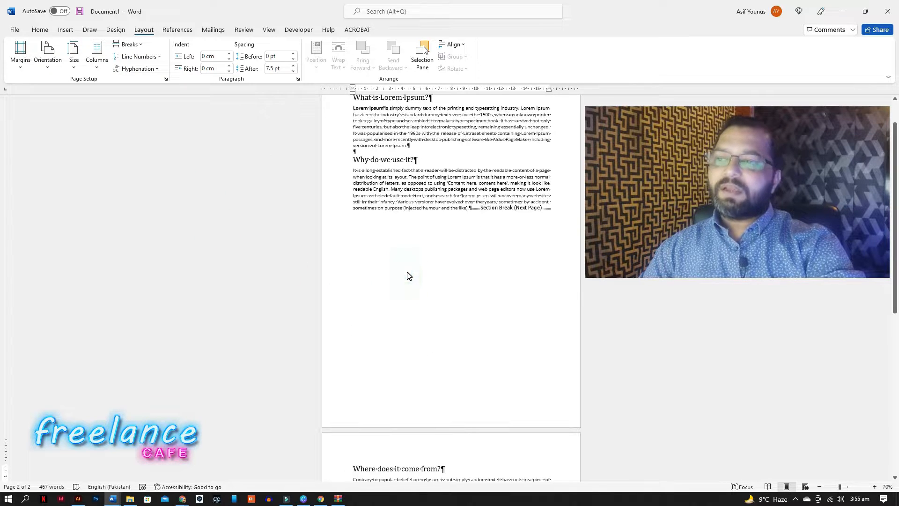
# Open the first page's header for editing and enter Header-1.
pyautogui.scroll(-3, 407, 275)
pyautogui.scroll(-4, 407, 277)
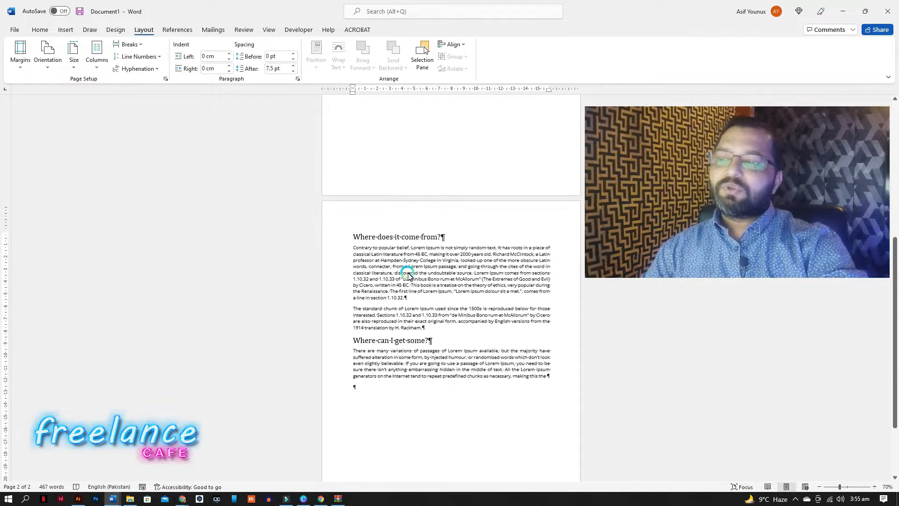
pyautogui.scroll(-1, 407, 300)
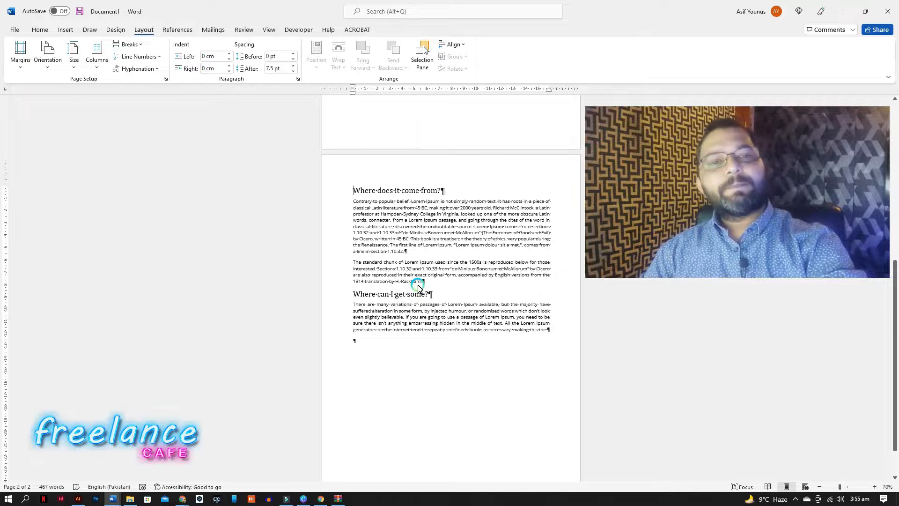
pyautogui.scroll(7, 418, 288)
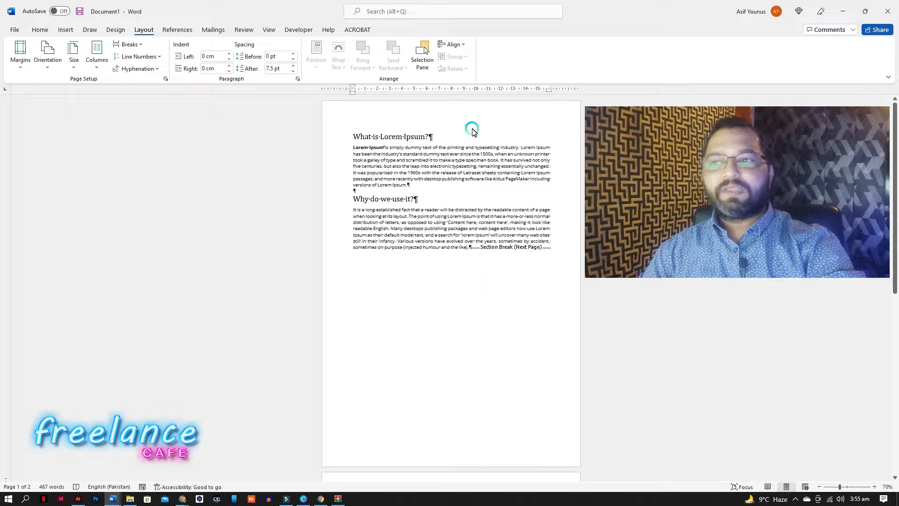
pyautogui.doubleClick(442, 123)
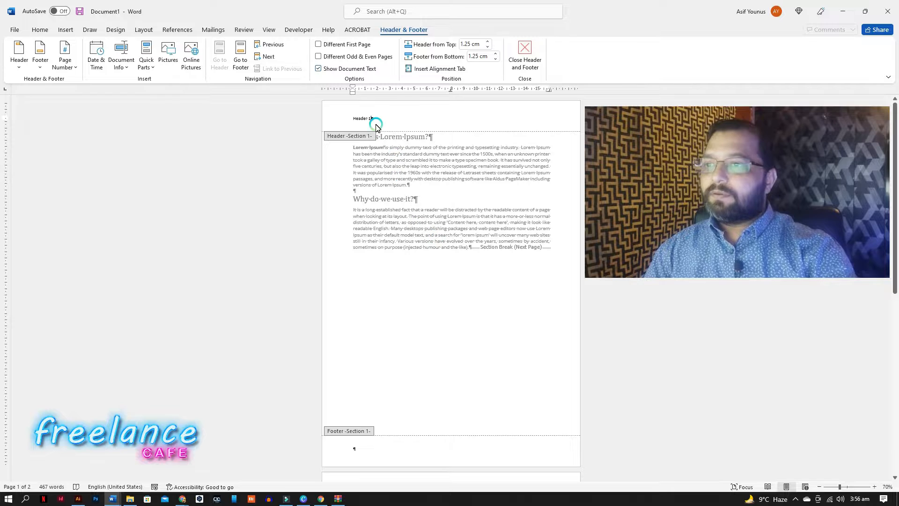
# Enlarge the Header-1 header text to 20 pt and close the header.
pyautogui.moveTo(372, 120); pyautogui.dragTo(352, 120)
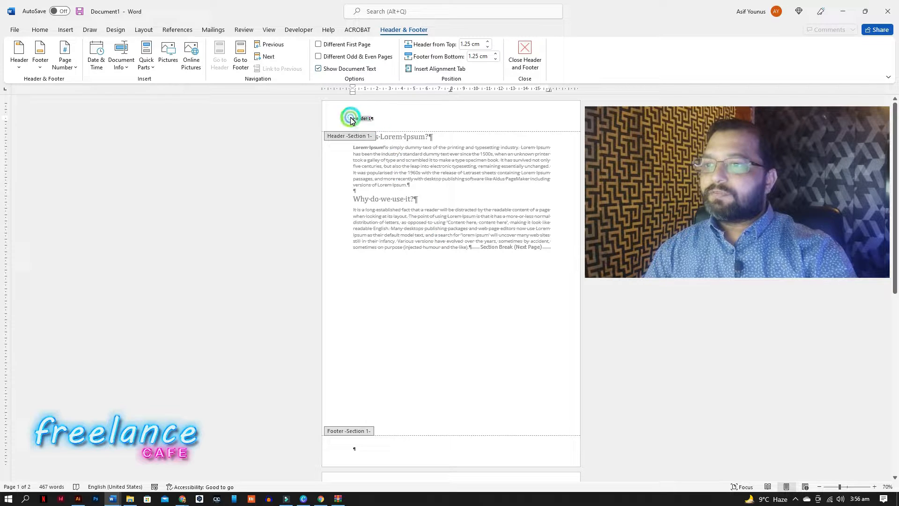
pyautogui.click(46, 31)
pyautogui.click(202, 48)
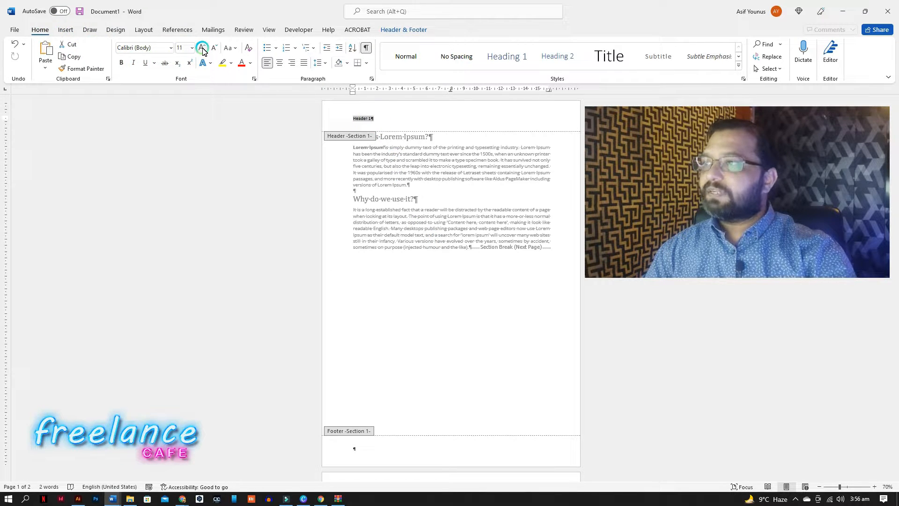
pyautogui.click(203, 49)
pyautogui.click(202, 49)
pyautogui.click(202, 48)
pyautogui.click(202, 49)
pyautogui.click(202, 48)
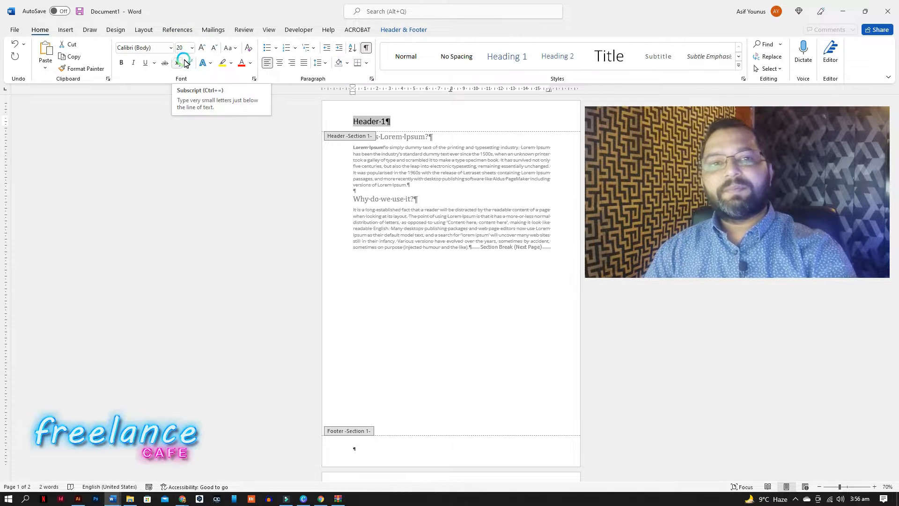
pyautogui.doubleClick(419, 192)
# Scroll through both pages to examine the headers and the section break.
pyautogui.scroll(-5, 437, 245)
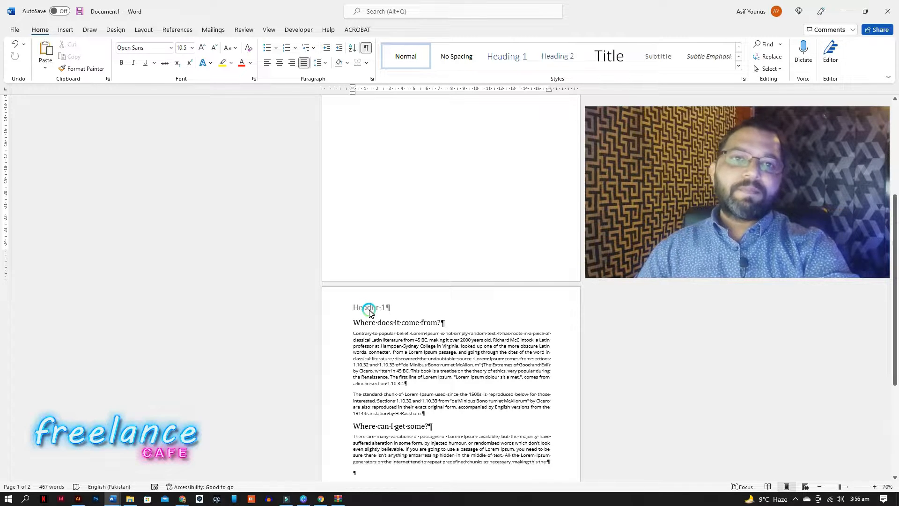
pyautogui.scroll(3, 394, 304)
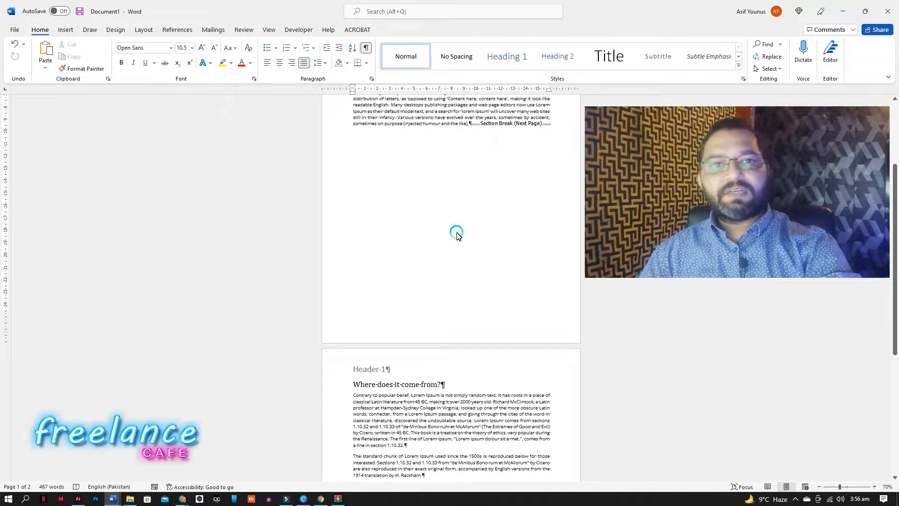
pyautogui.scroll(2, 462, 271)
pyautogui.scroll(3, 436, 198)
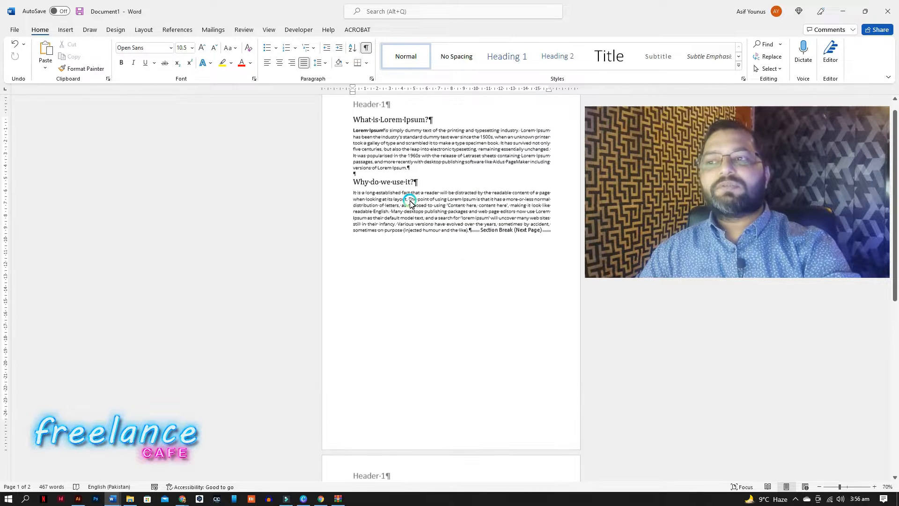
pyautogui.scroll(-5, 440, 290)
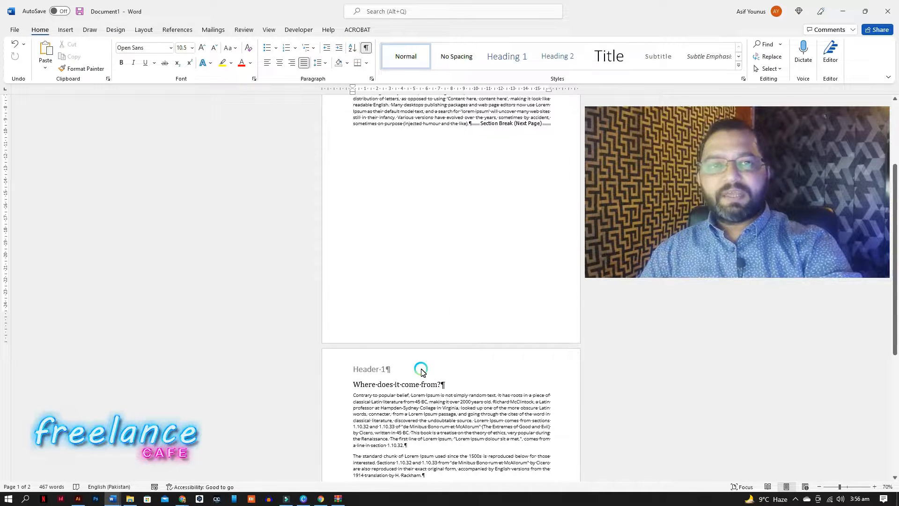
pyautogui.scroll(-2, 423, 373)
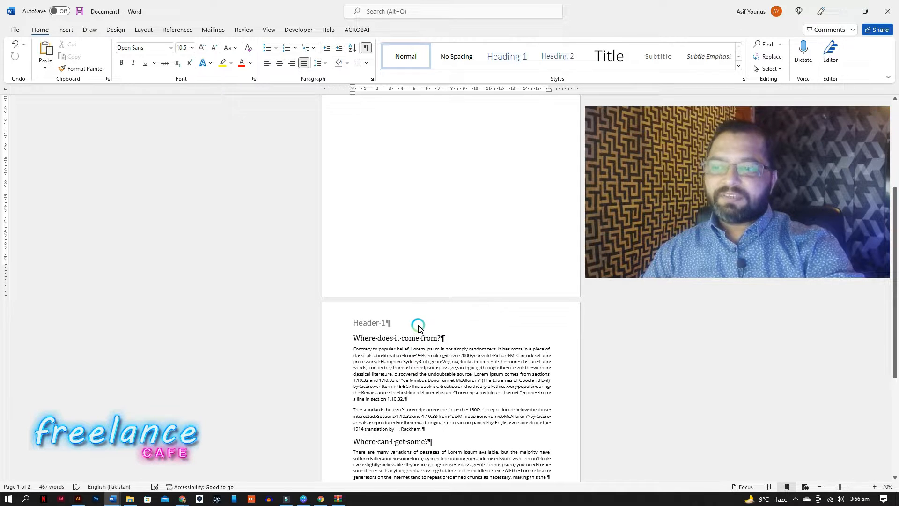
pyautogui.scroll(5, 418, 330)
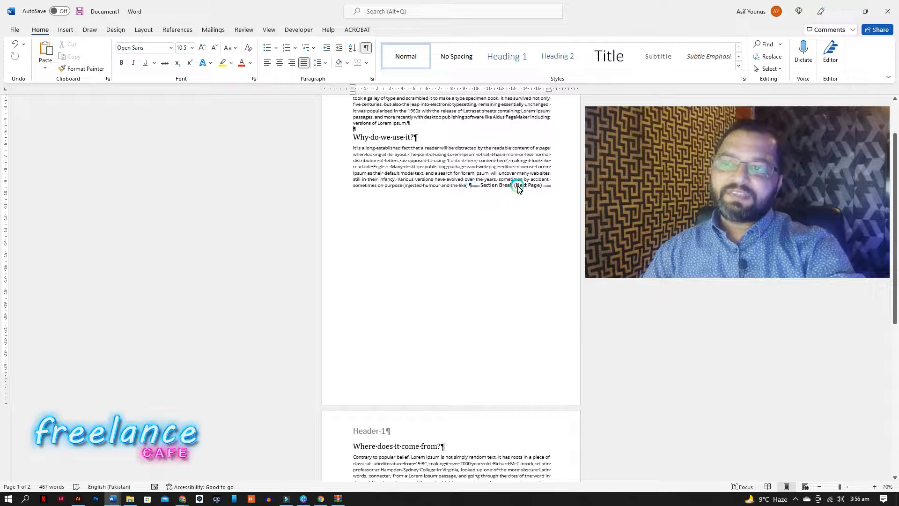
pyautogui.moveTo(469, 187)
pyautogui.mouseDown()
pyautogui.moveTo(556, 184)
pyautogui.moveTo(487, 189)
pyautogui.mouseUp()
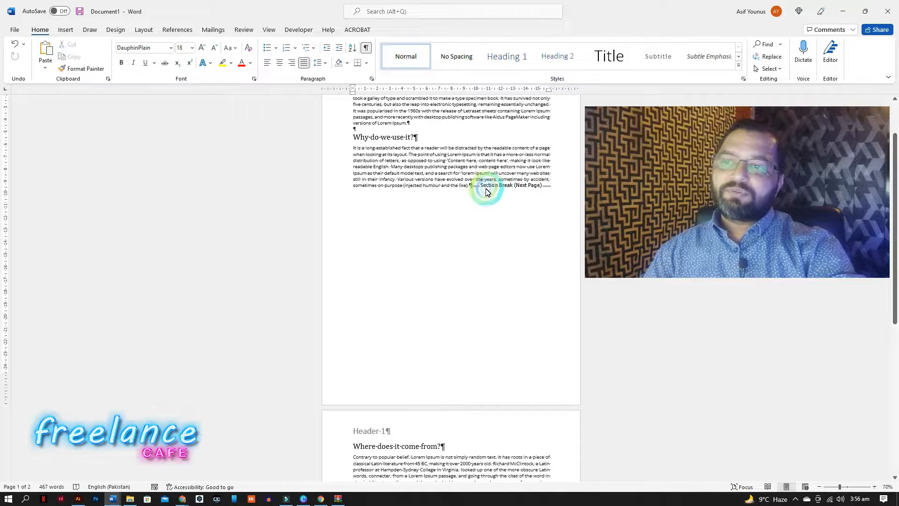
# Unlink the second section's header from the previous section and change its text to Header-2.
pyautogui.scroll(-4, 463, 315)
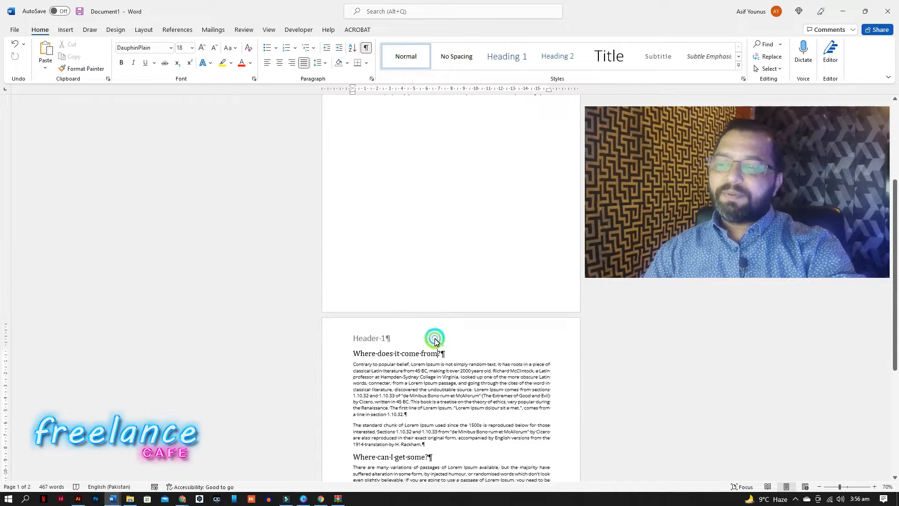
pyautogui.doubleClick(435, 340)
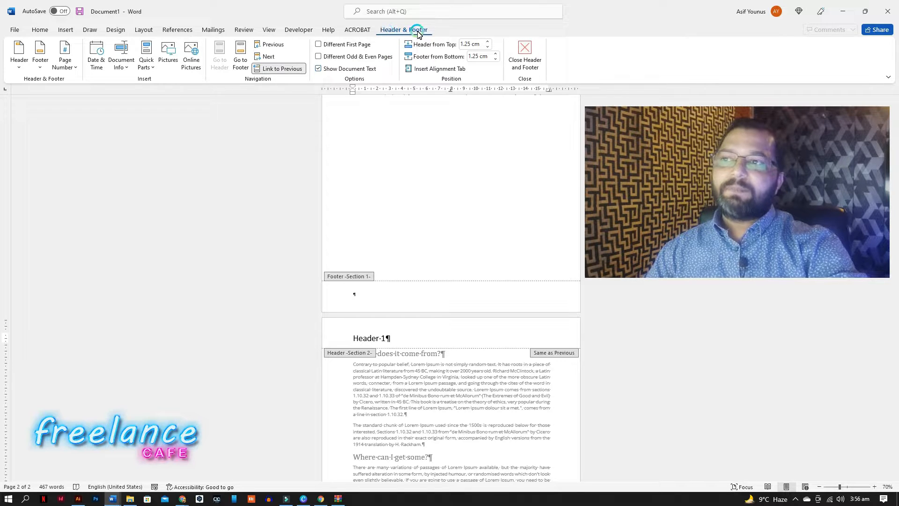
pyautogui.click(284, 69)
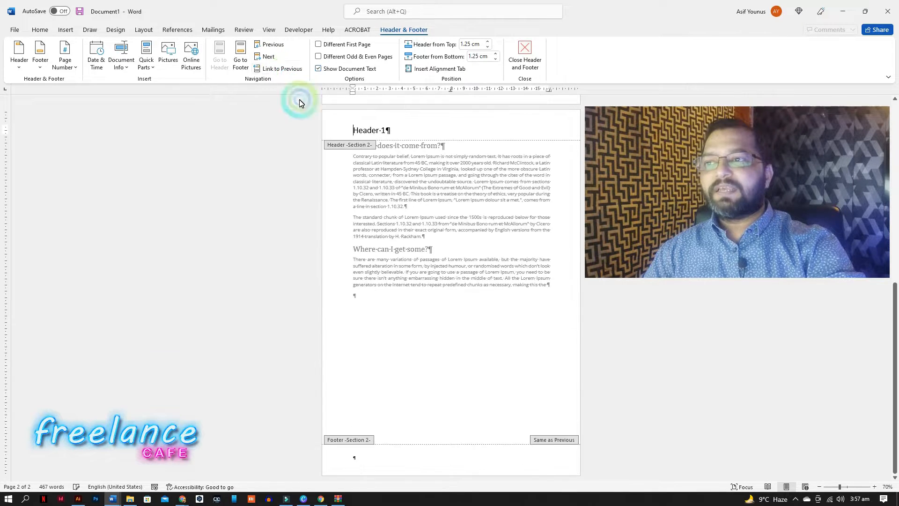
pyautogui.click(378, 129)
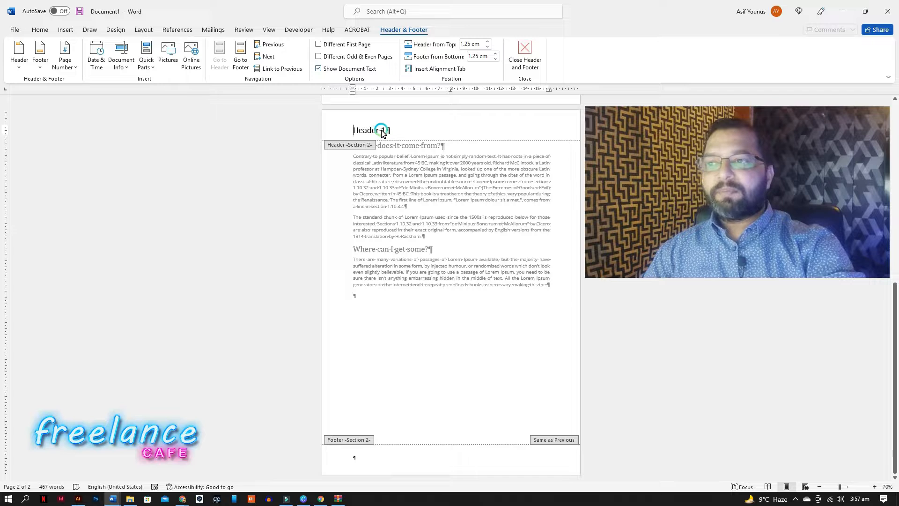
pyautogui.doubleClick(384, 130)
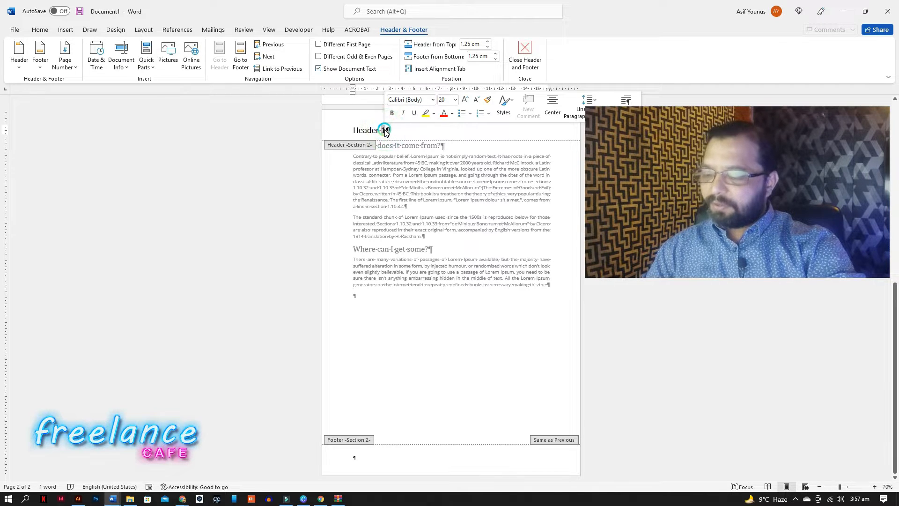
pyautogui.write('2')
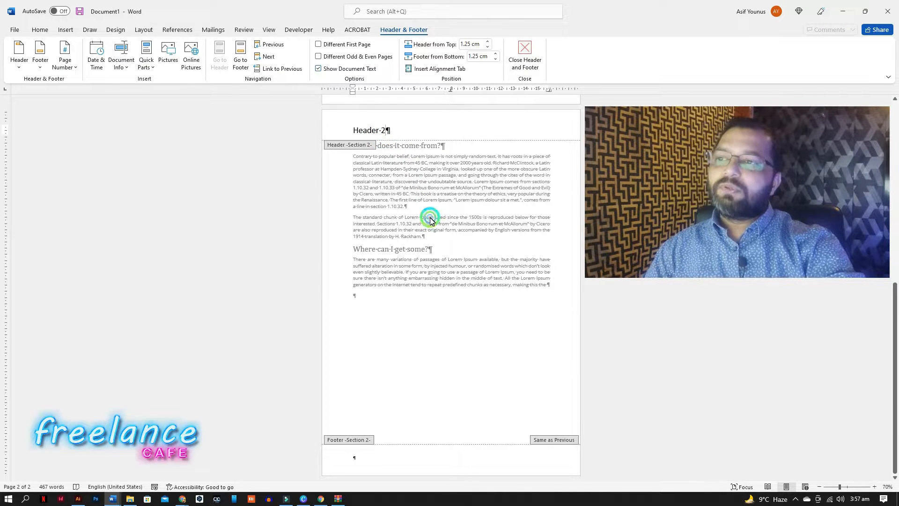
pyautogui.doubleClick(430, 221)
# Scroll through both pages and open the second page's header to compare the two section headers.
pyautogui.scroll(7, 425, 253)
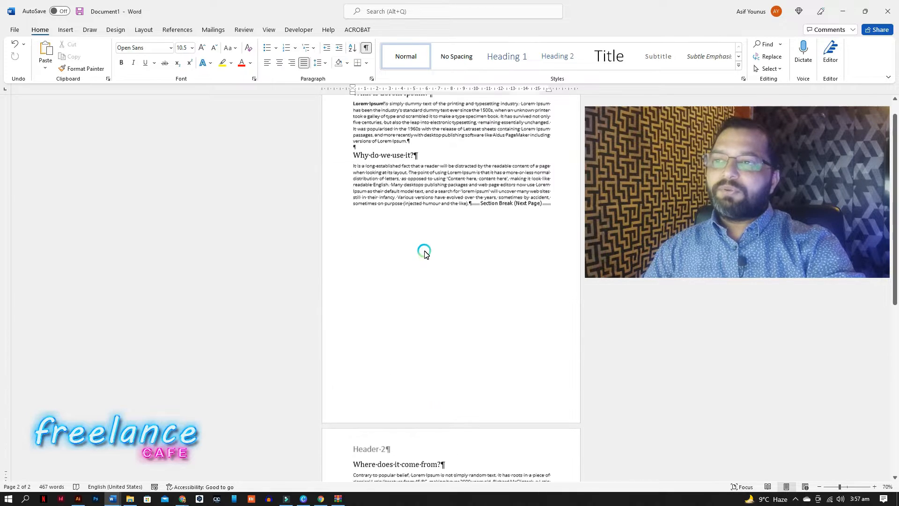
pyautogui.scroll(2, 425, 253)
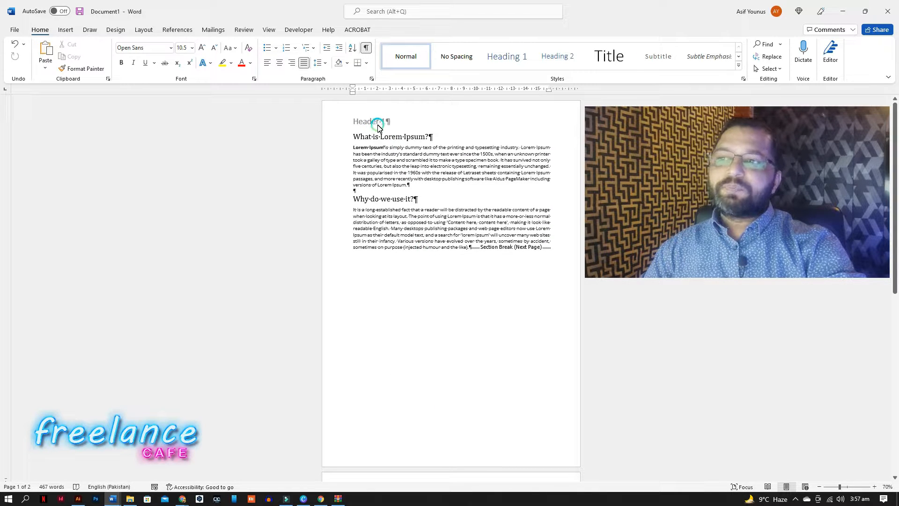
pyautogui.scroll(-5, 380, 129)
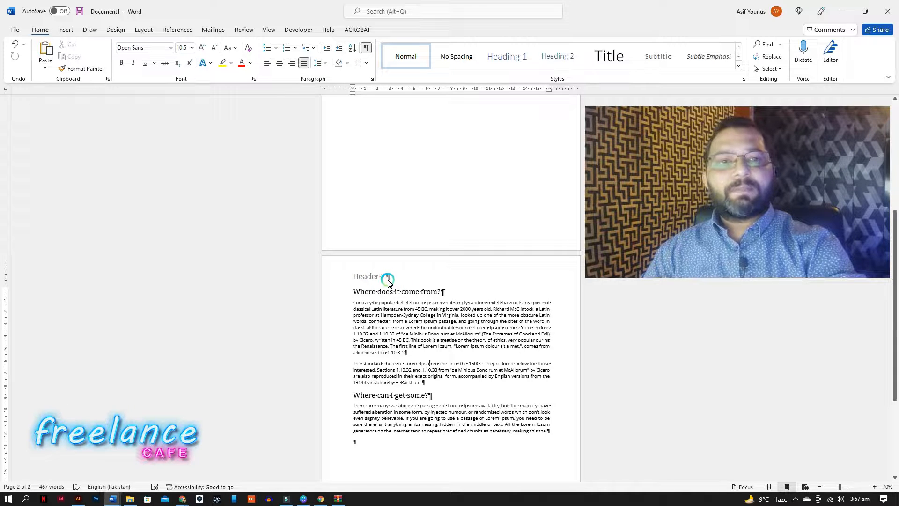
pyautogui.click(423, 279)
pyautogui.doubleClick(425, 278)
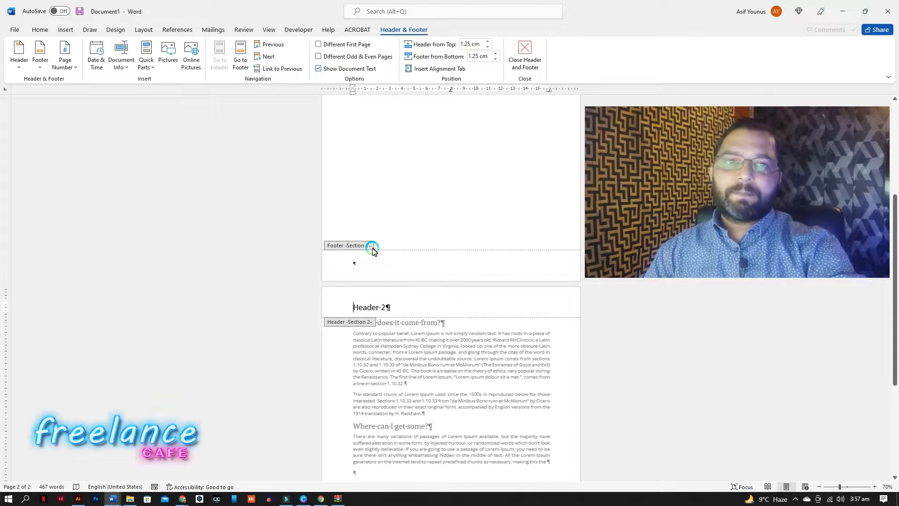
pyautogui.scroll(3, 449, 225)
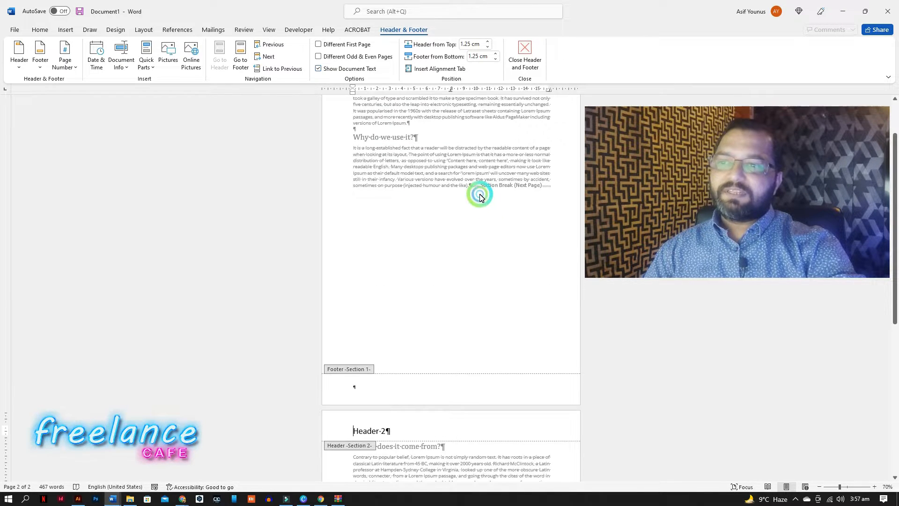
# Delete the Next Page section break after the 'Why do we use it?' paragraph.
pyautogui.doubleClick(474, 196)
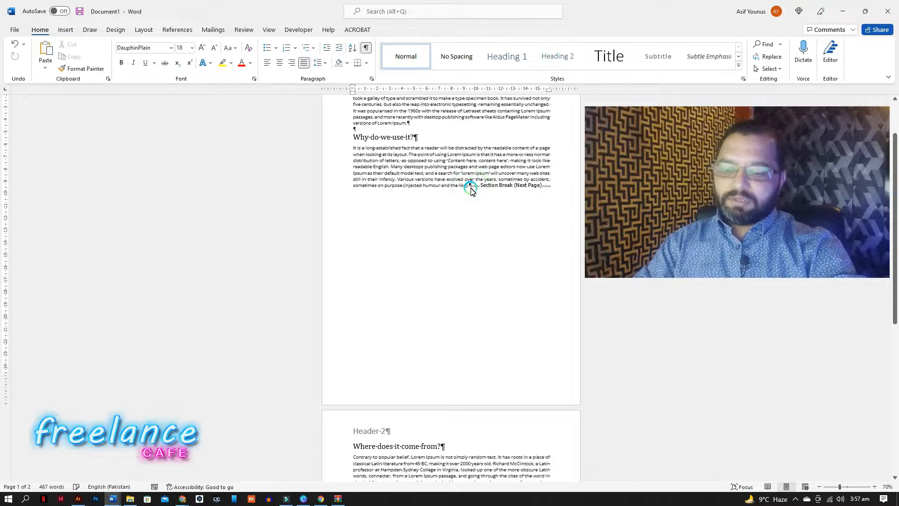
pyautogui.press('BackSpace')
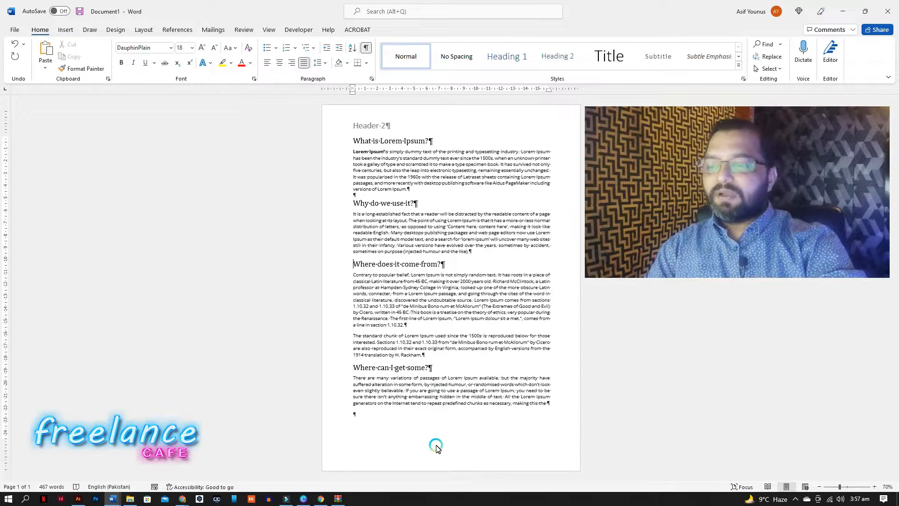
# Insert a Next Page section break before the paragraph beginning 'The standard chunk of Lorem Ipsum'.
pyautogui.doubleClick(413, 454)
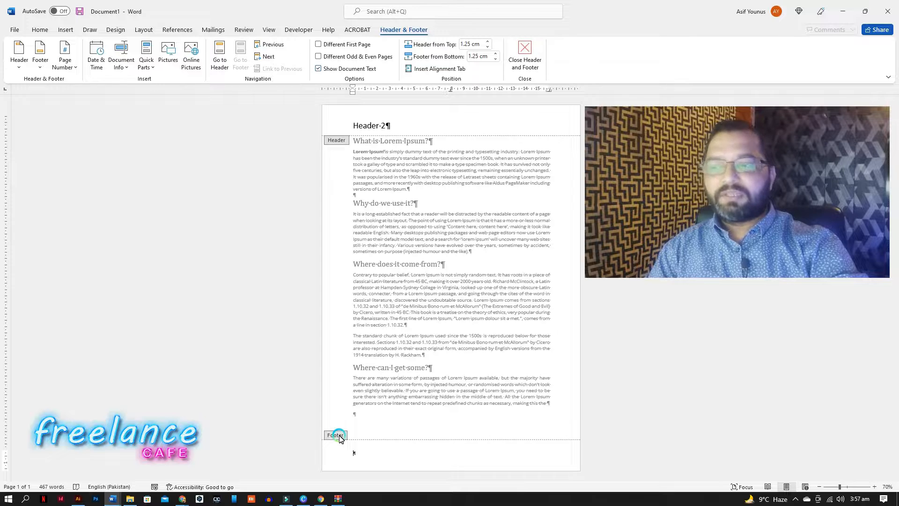
pyautogui.doubleClick(412, 424)
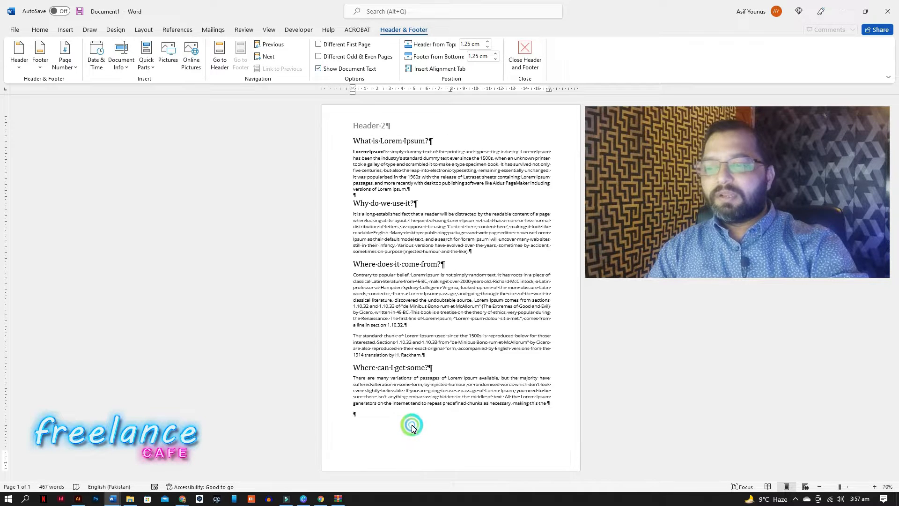
pyautogui.click(354, 337)
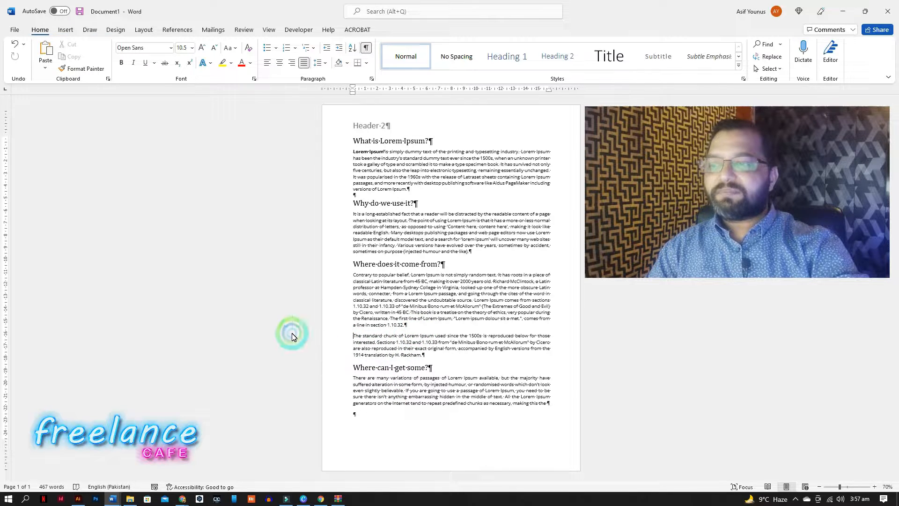
pyautogui.click(142, 30)
pyautogui.click(129, 44)
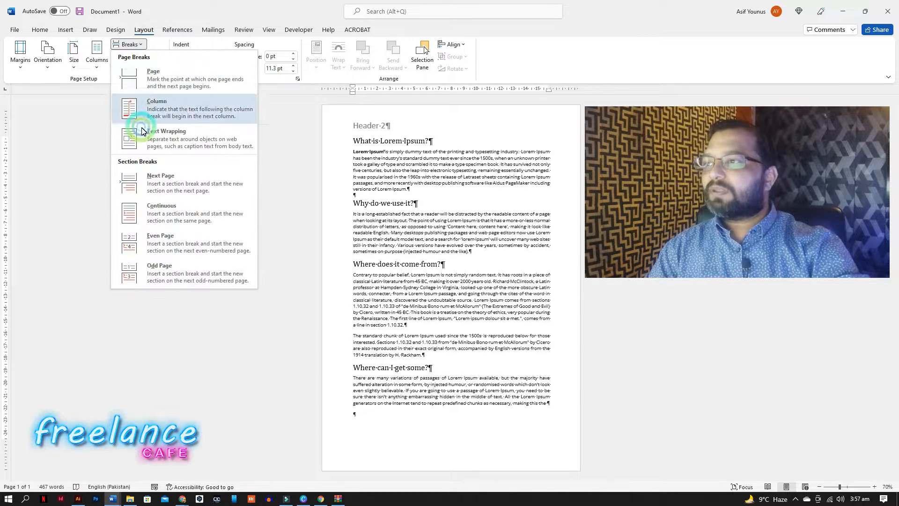
pyautogui.click(176, 184)
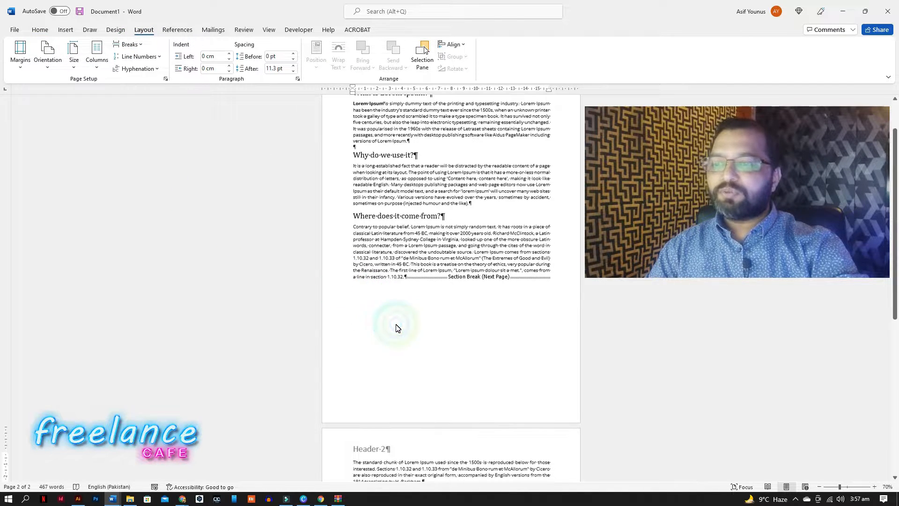
# Open the new second section's header and scroll through it to examine its link to the previous section.
pyautogui.scroll(-1, 405, 365)
pyautogui.doubleClick(411, 396)
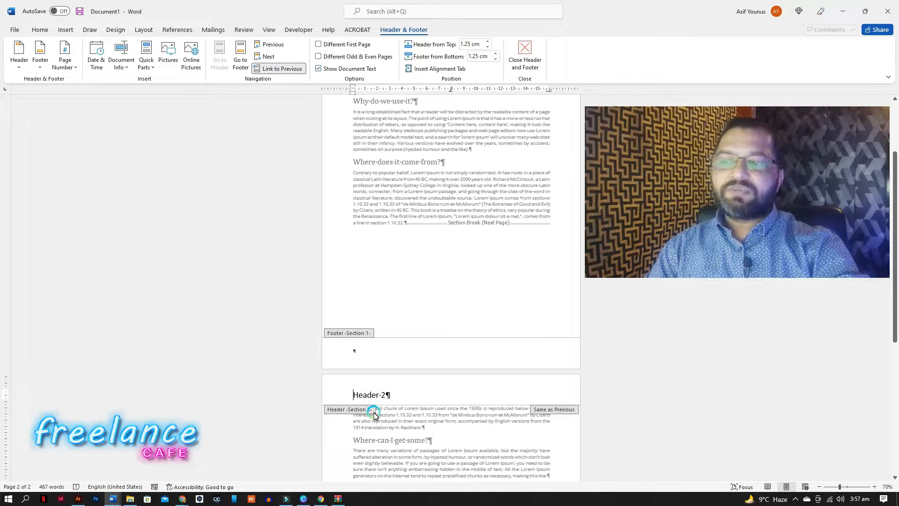
pyautogui.scroll(-1, 365, 339)
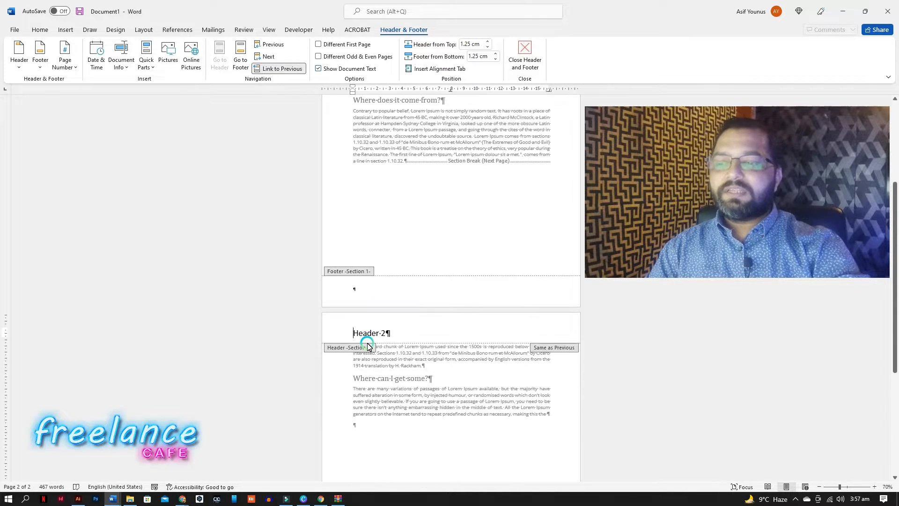
pyautogui.scroll(-3, 368, 349)
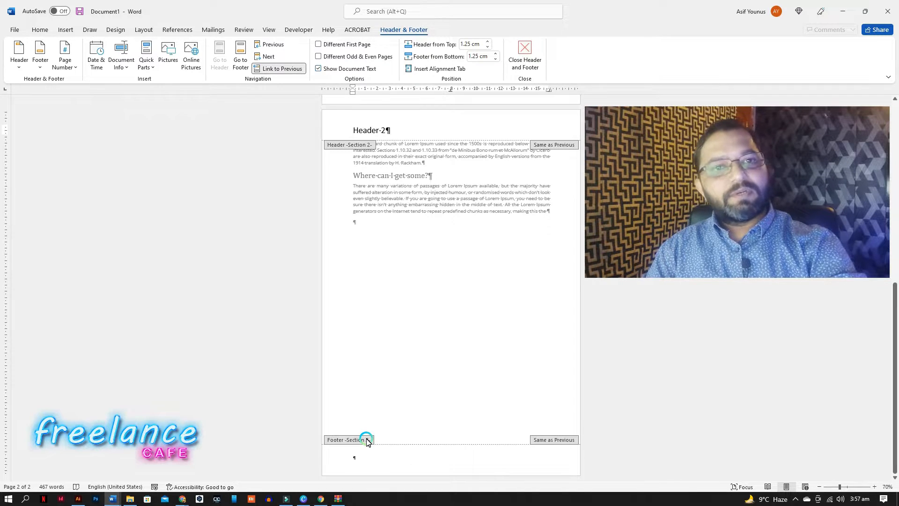
pyautogui.doubleClick(424, 344)
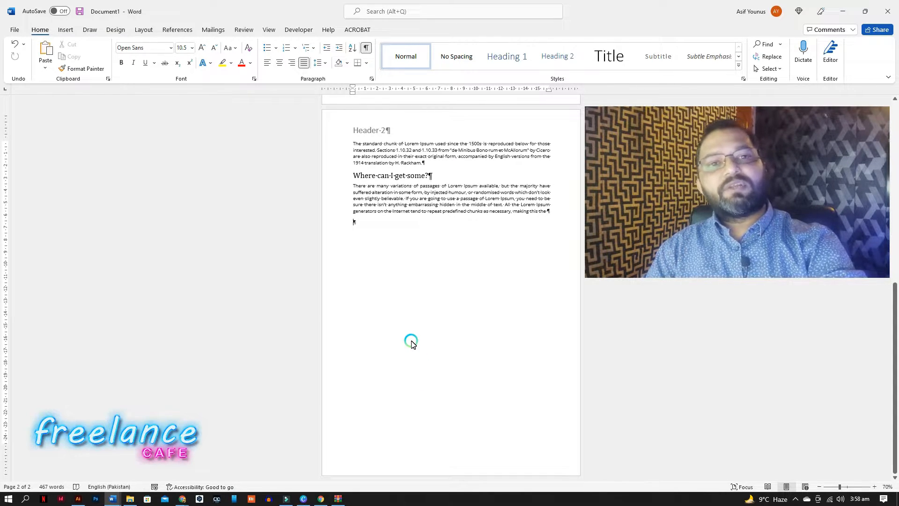
# Open the second section's footer and switch Link to Previous off and back on.
pyautogui.doubleClick(460, 466)
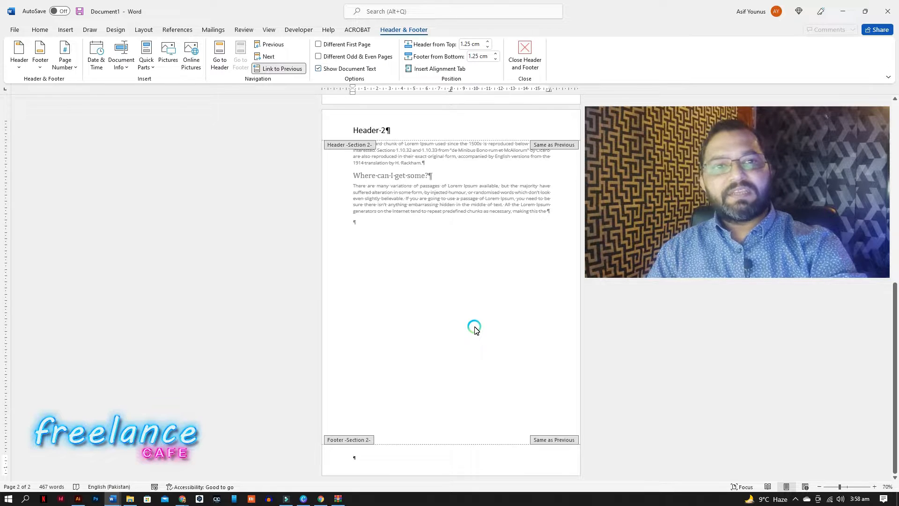
pyautogui.click(285, 72)
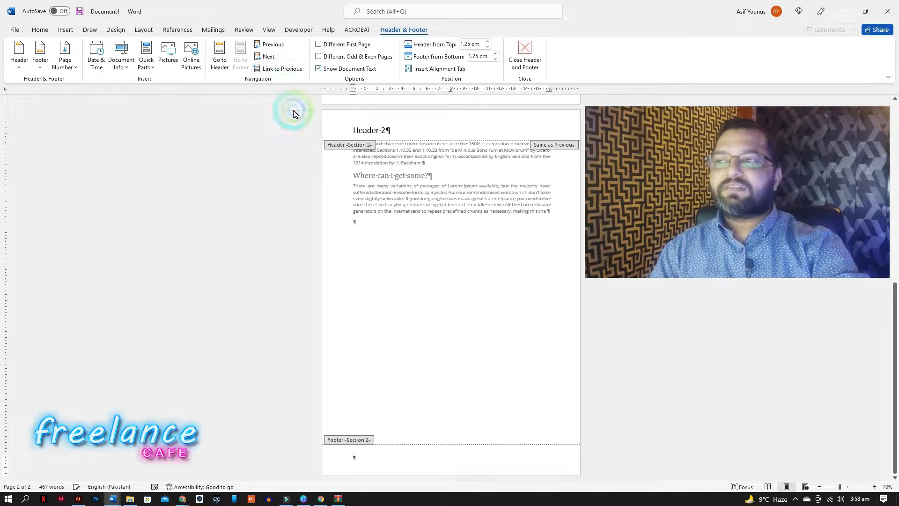
pyautogui.click(286, 70)
# Delete the Next Page section break before the 'The standard chunk' paragraph.
pyautogui.click(434, 276)
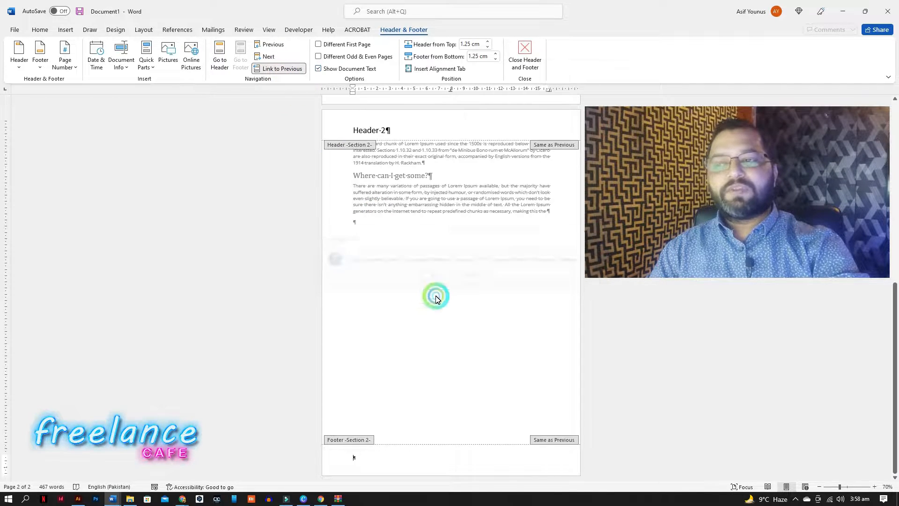
pyautogui.scroll(2, 434, 291)
pyautogui.doubleClick(434, 290)
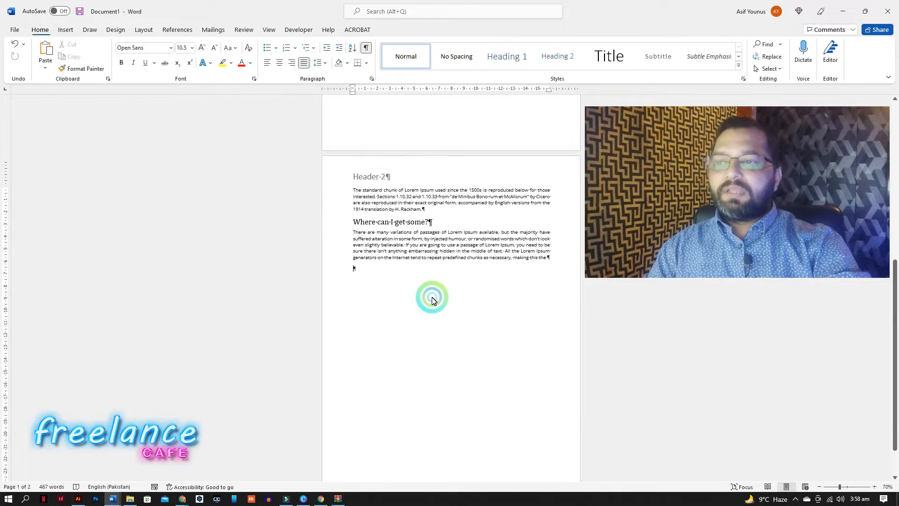
pyautogui.scroll(2, 428, 293)
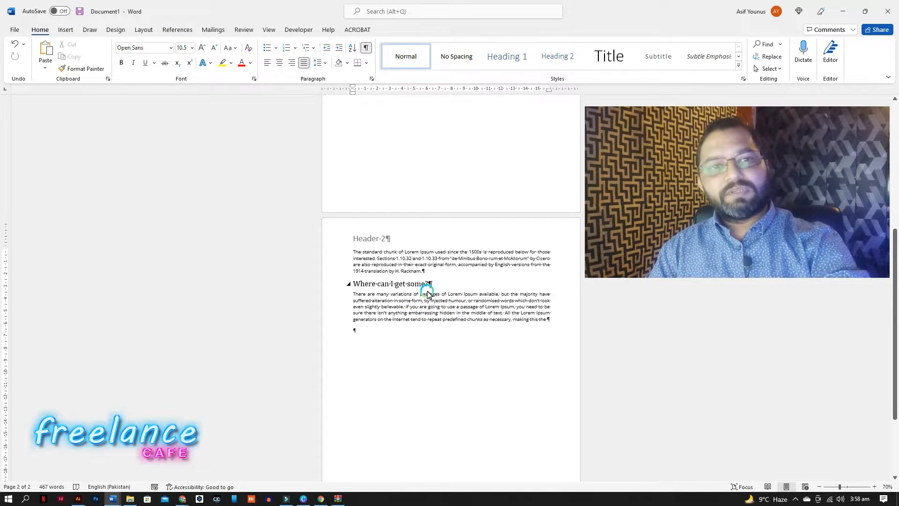
pyautogui.scroll(5, 443, 309)
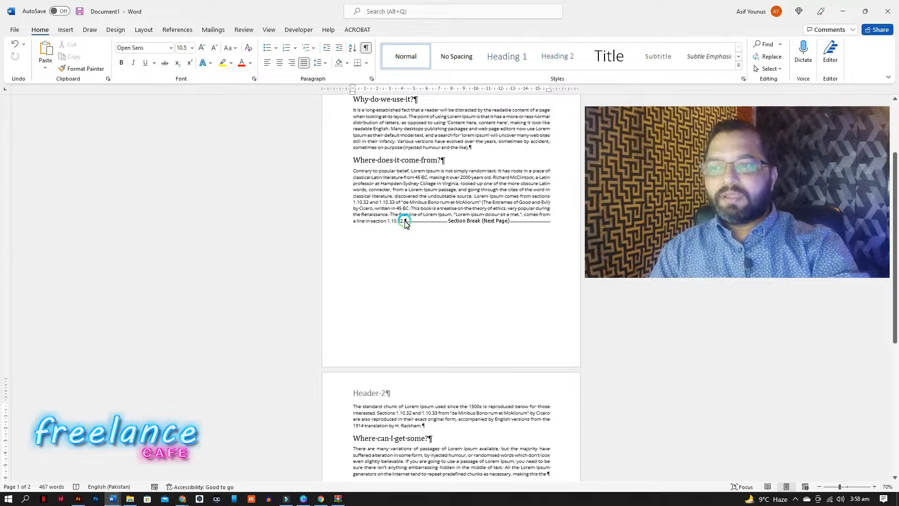
pyautogui.click(406, 223)
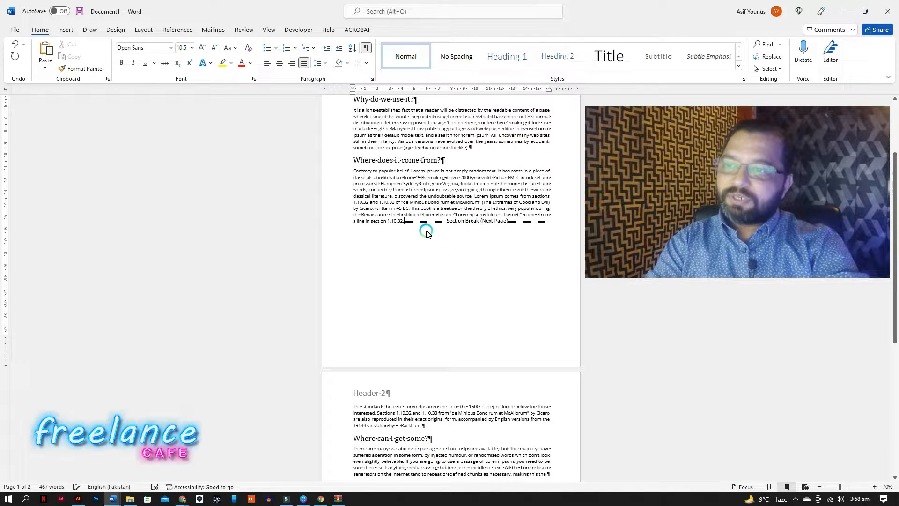
pyautogui.press('Delete')
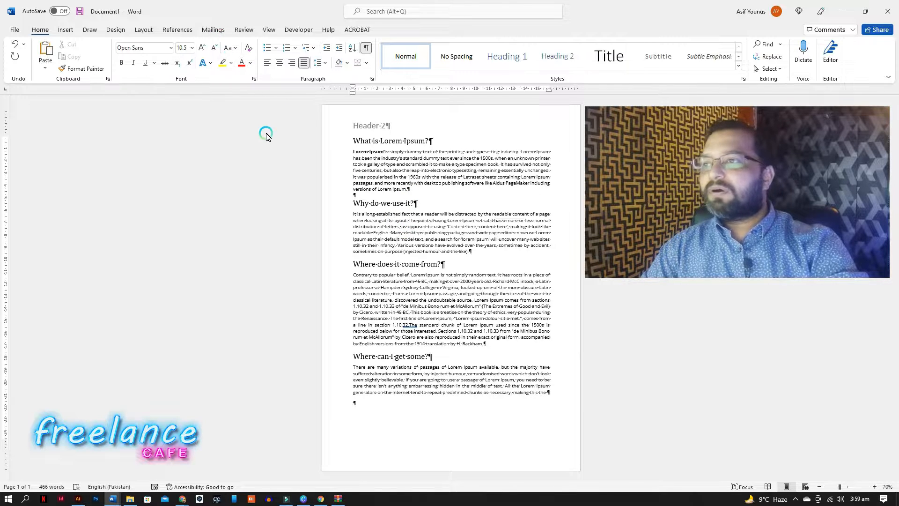
# Insert a Continuous section break at the end of the 'What is Lorem Ipsum?' paragraph.
pyautogui.click(146, 30)
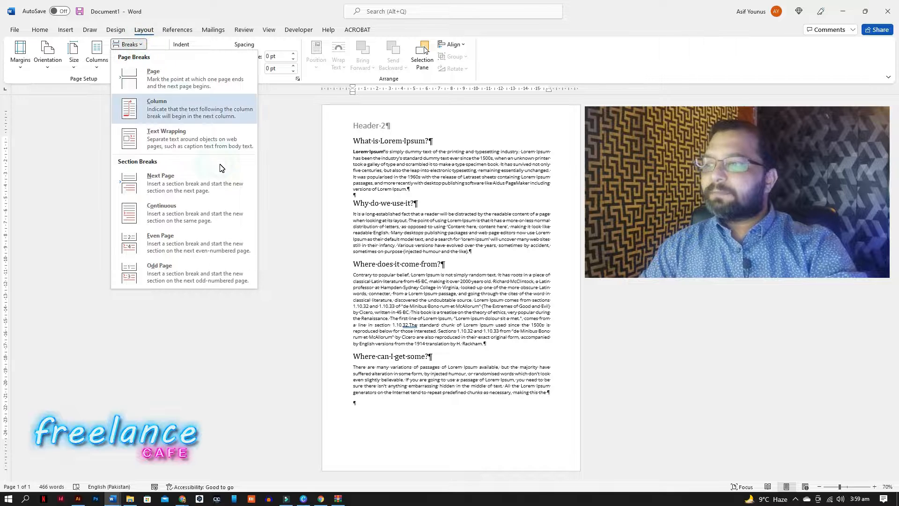
pyautogui.click(173, 219)
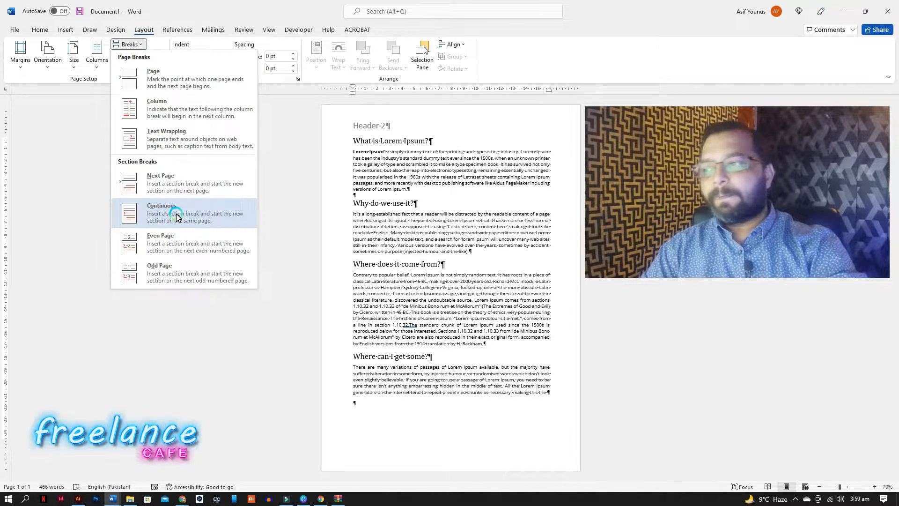
pyautogui.click(176, 217)
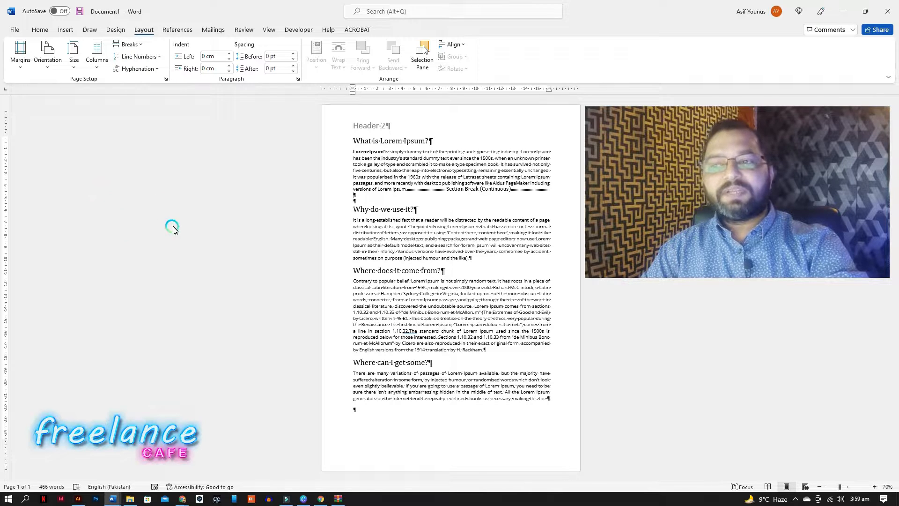
# Open the full column settings for the second section and choose the Three preset.
pyautogui.click(355, 200)
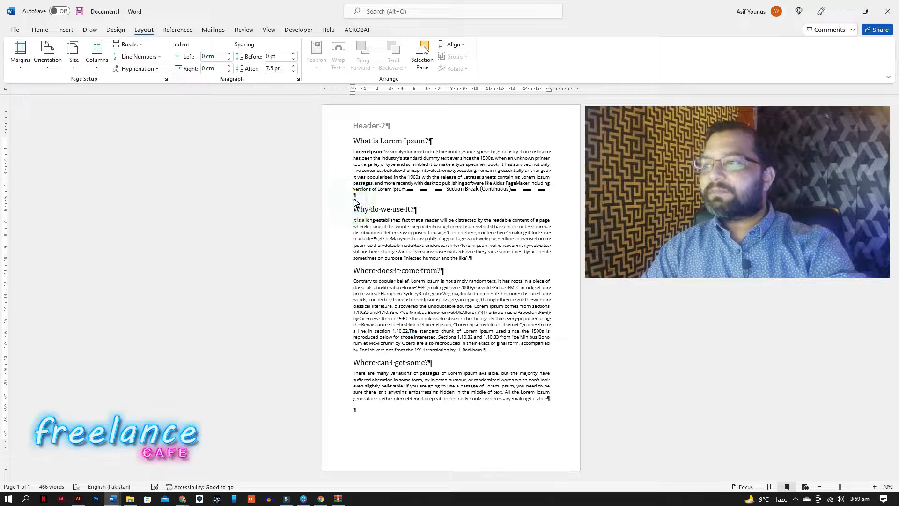
pyautogui.click(97, 71)
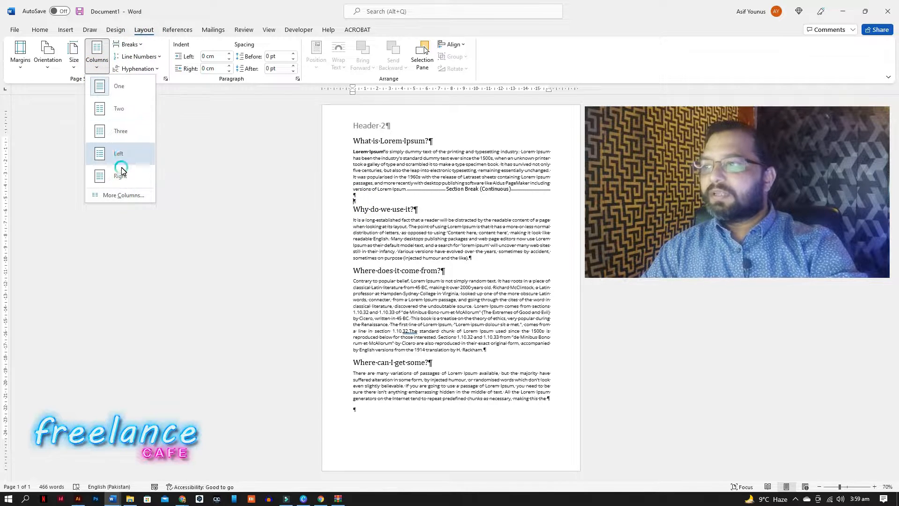
pyautogui.click(121, 195)
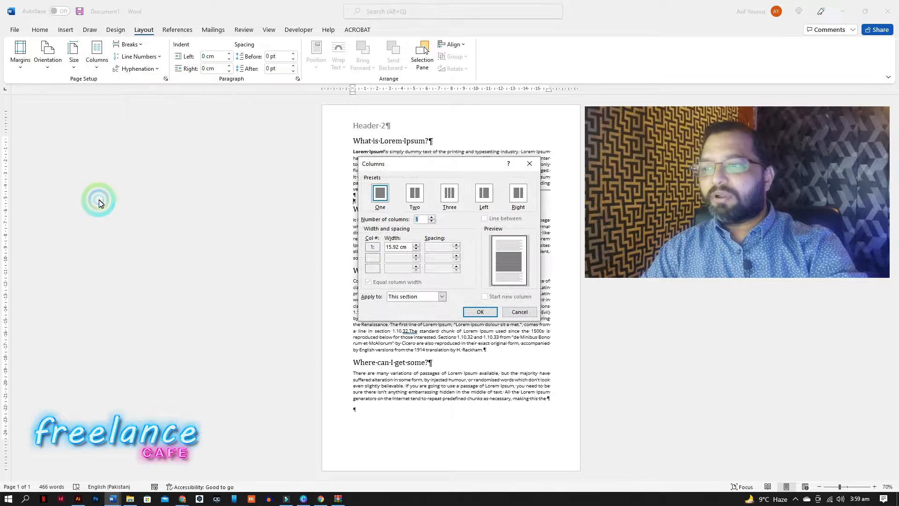
pyautogui.moveTo(469, 163); pyautogui.dragTo(247, 137)
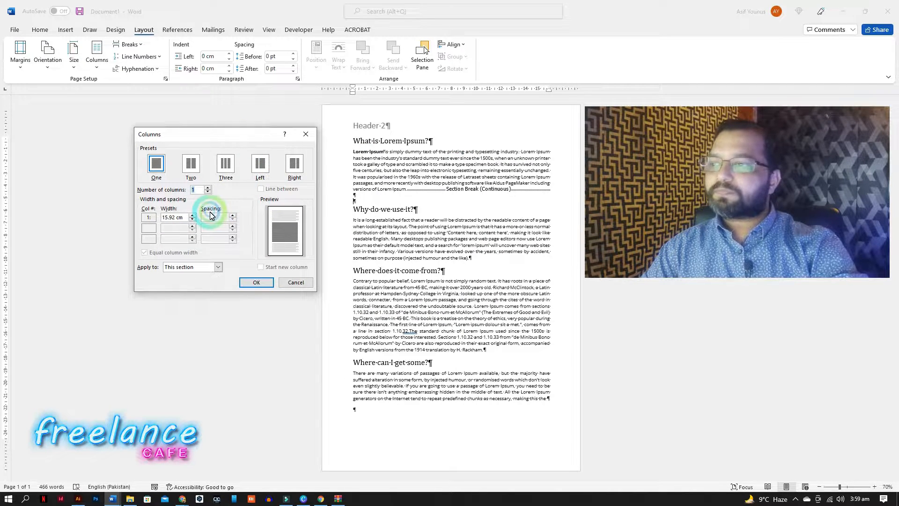
pyautogui.click(225, 166)
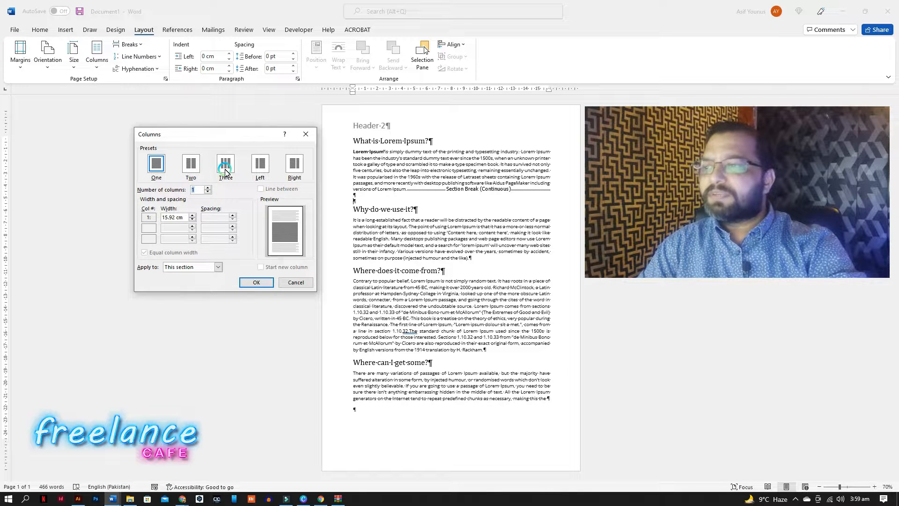
pyautogui.click(225, 172)
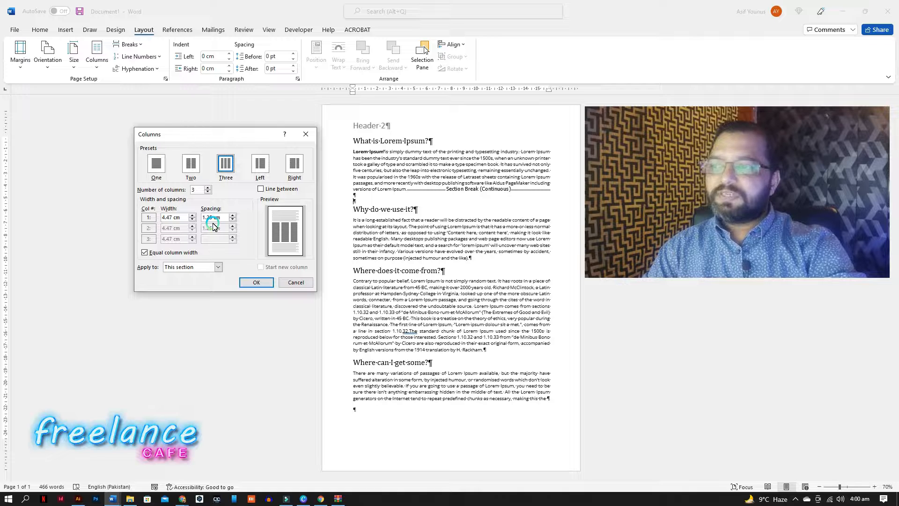
# Set the column spacing to 1.3 cm with equal column widths and apply it to this section.
pyautogui.click(145, 253)
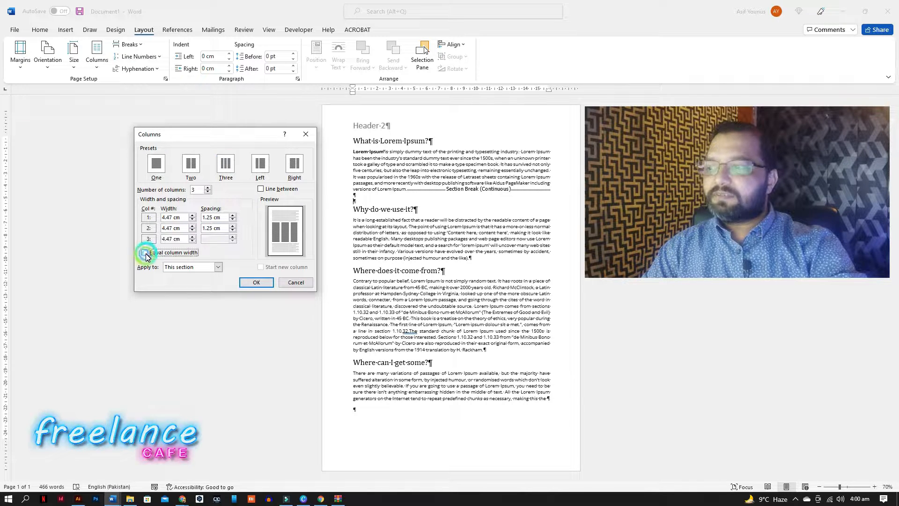
pyautogui.click(191, 215)
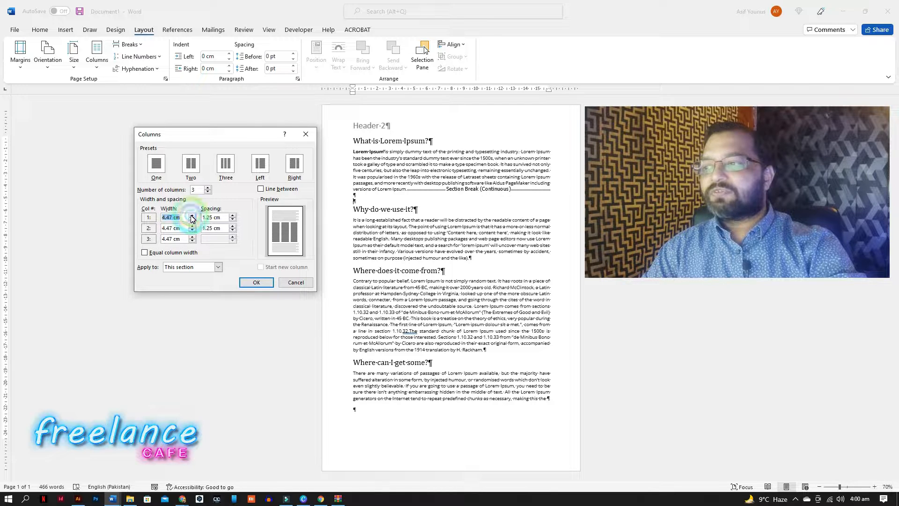
pyautogui.click(192, 216)
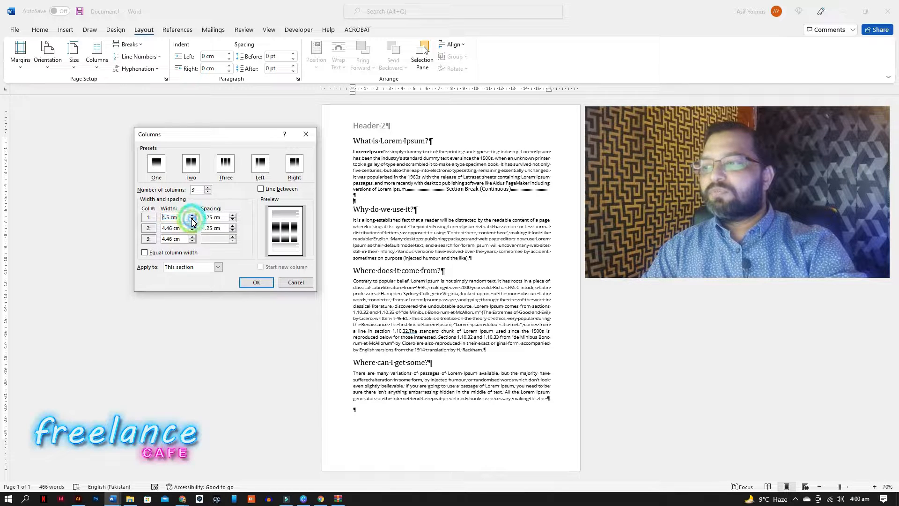
pyautogui.click(233, 216)
pyautogui.click(156, 270)
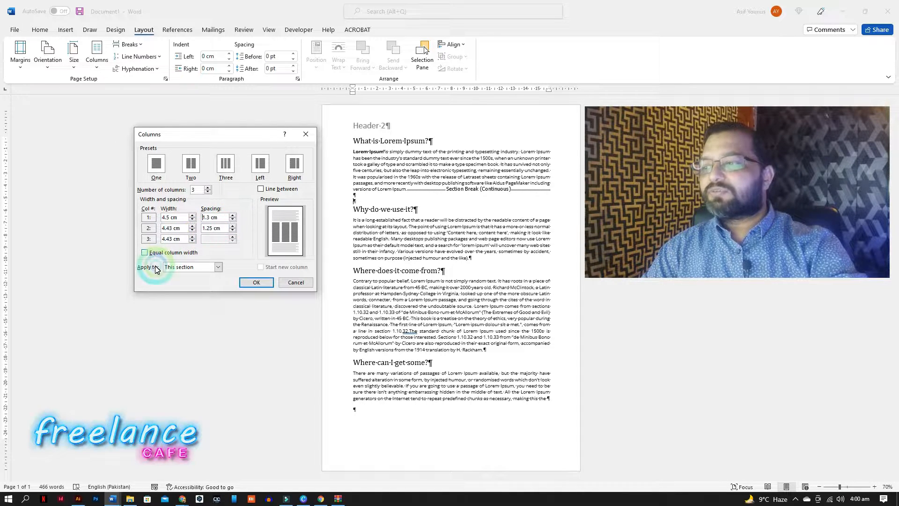
pyautogui.click(144, 252)
pyautogui.click(190, 229)
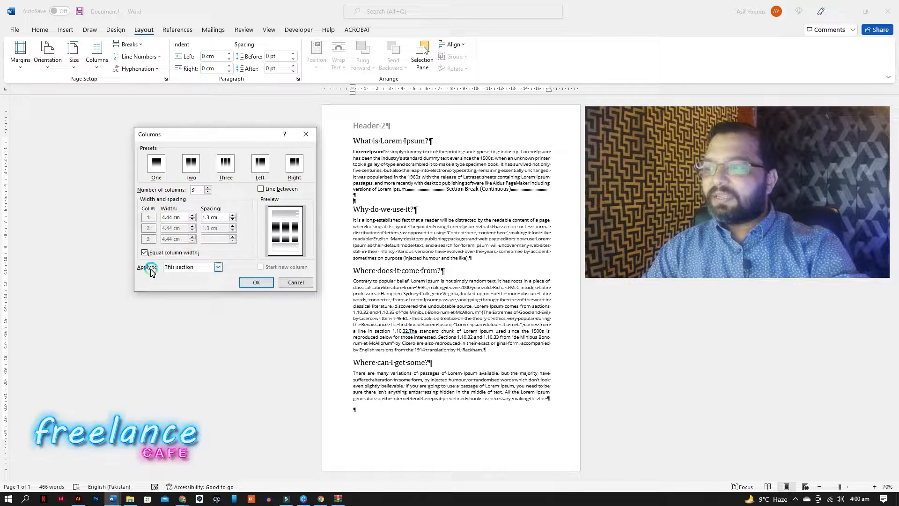
pyautogui.click(216, 270)
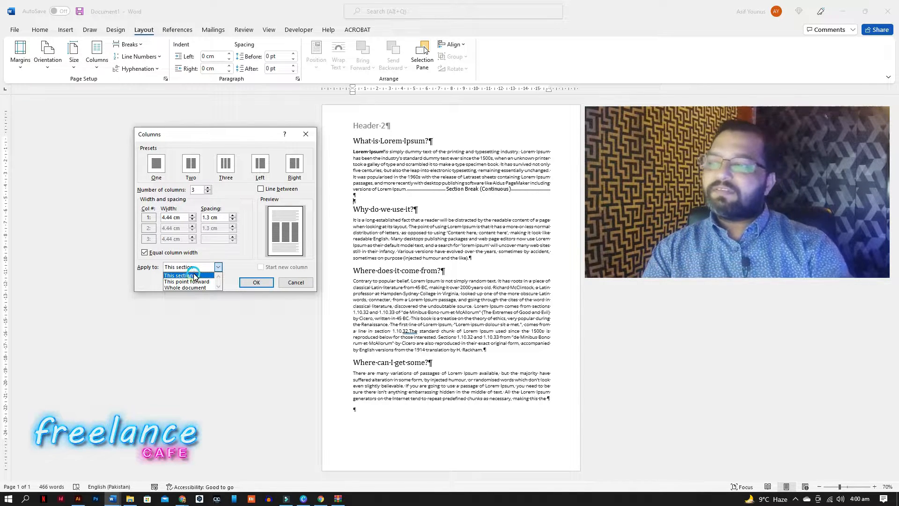
pyautogui.click(189, 276)
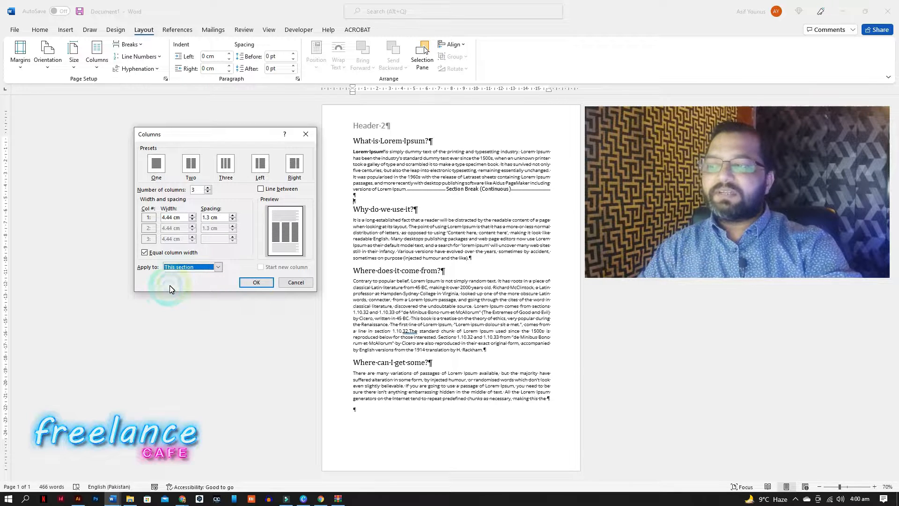
pyautogui.click(253, 282)
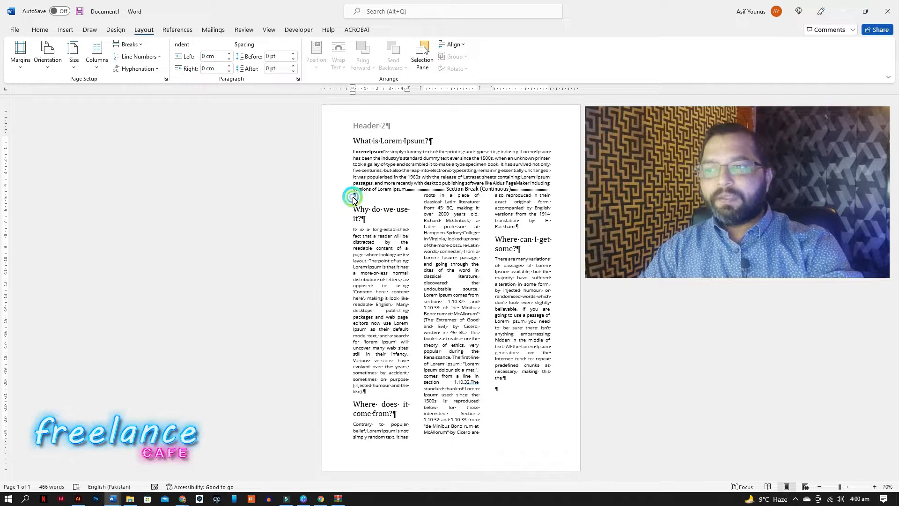
# Rearrange the blank paragraphs so the continuous section break sits on its own line below the first paragraph.
pyautogui.click(391, 211)
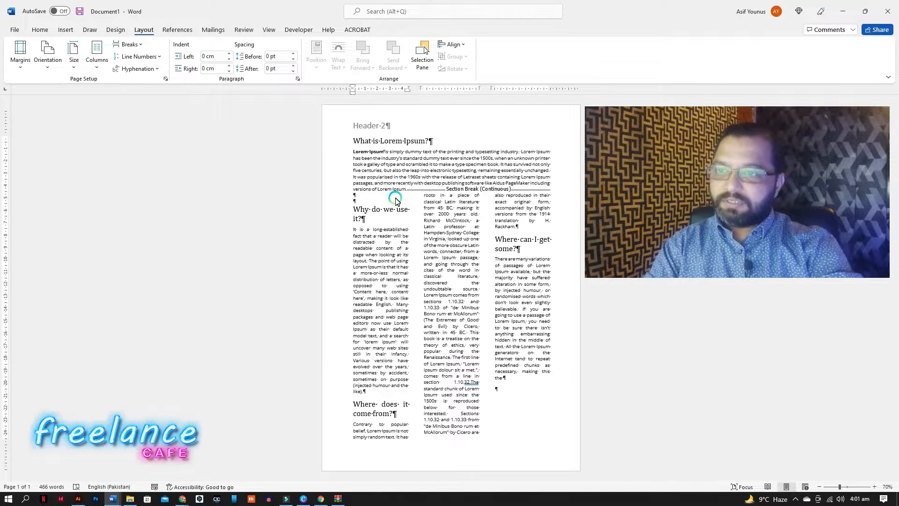
pyautogui.press('Return')
pyautogui.click(400, 201)
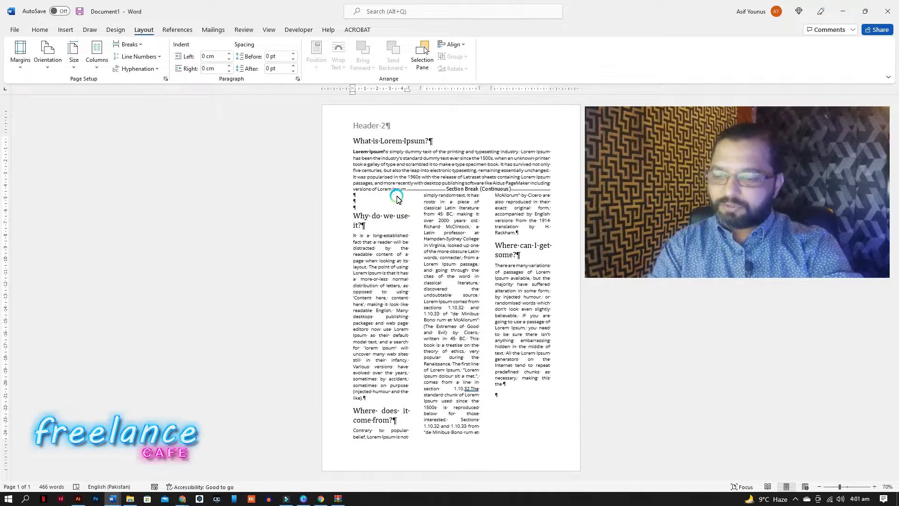
pyautogui.press('Delete')
pyautogui.press('Delete')
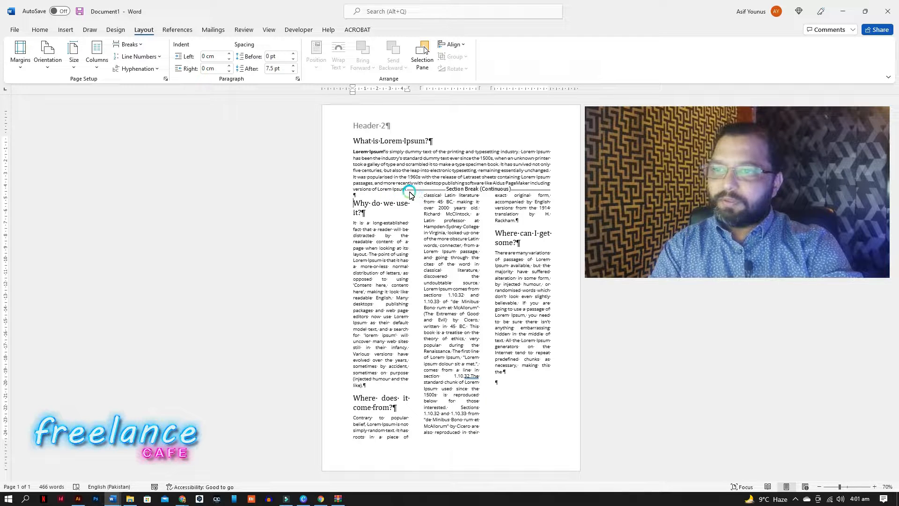
pyautogui.press('Return')
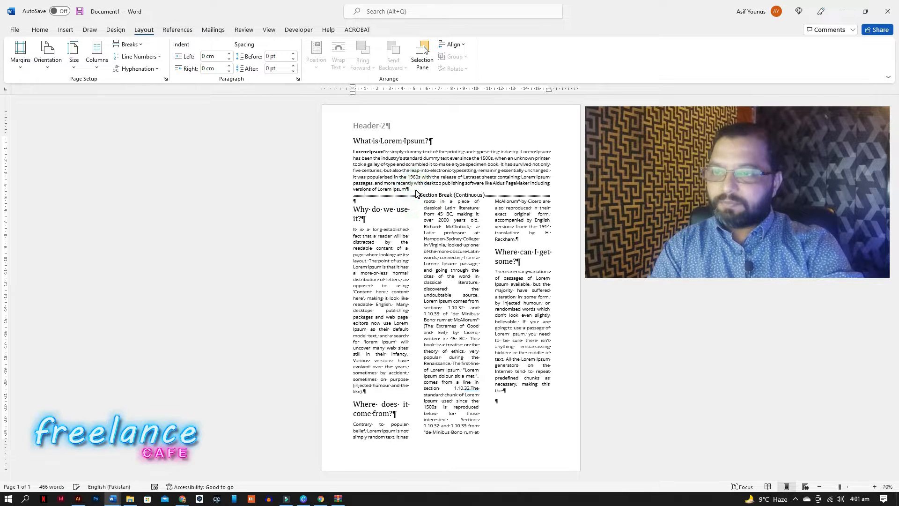
pyautogui.press('Return')
pyautogui.click(432, 307)
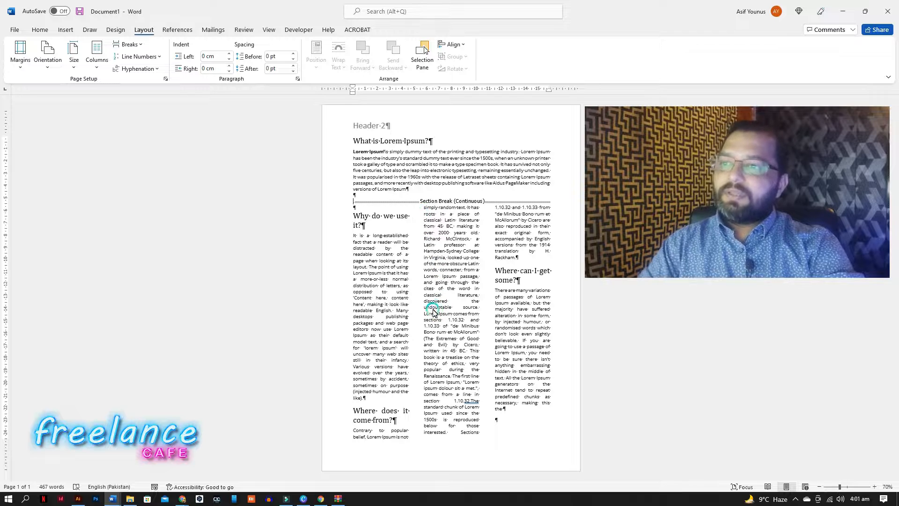
pyautogui.click(445, 220)
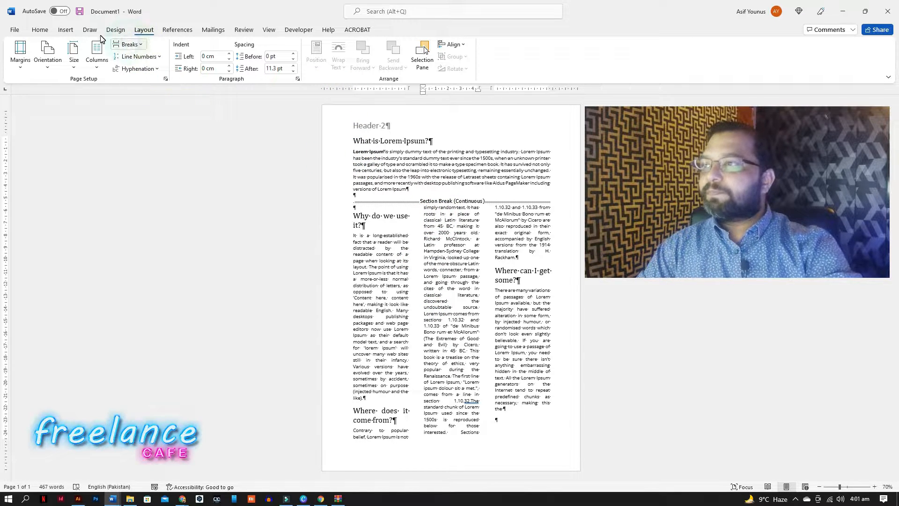
# Delete the empty paragraph at the top of the first column before the 'Why do we use it?' heading.
pyautogui.click(49, 33)
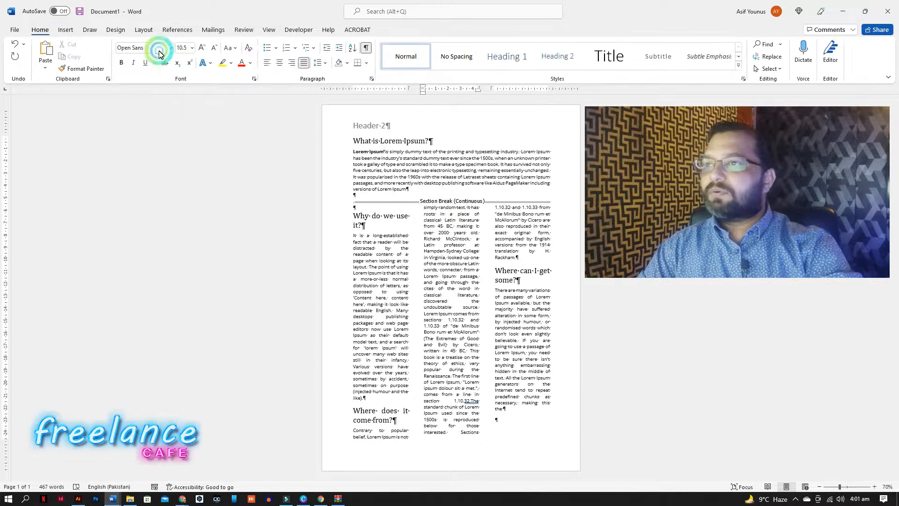
pyautogui.click(365, 48)
pyautogui.click(482, 311)
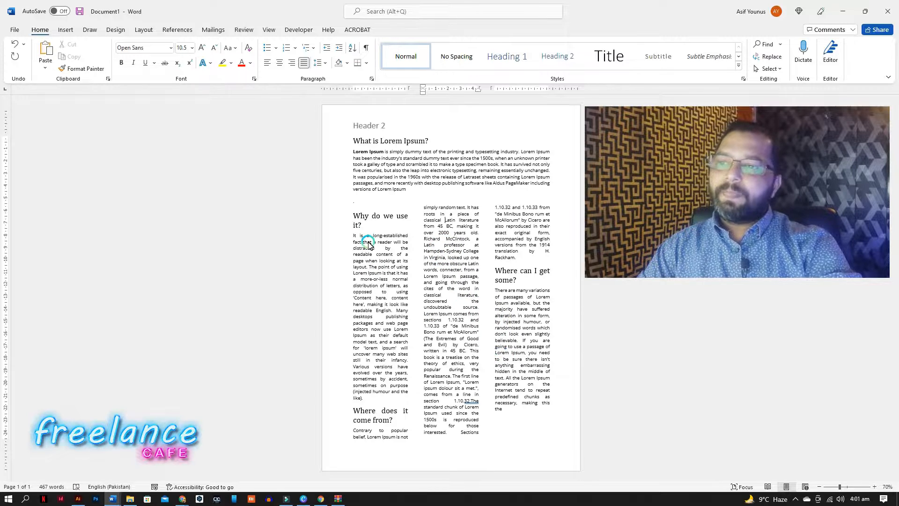
pyautogui.click(354, 210)
pyautogui.press('Delete')
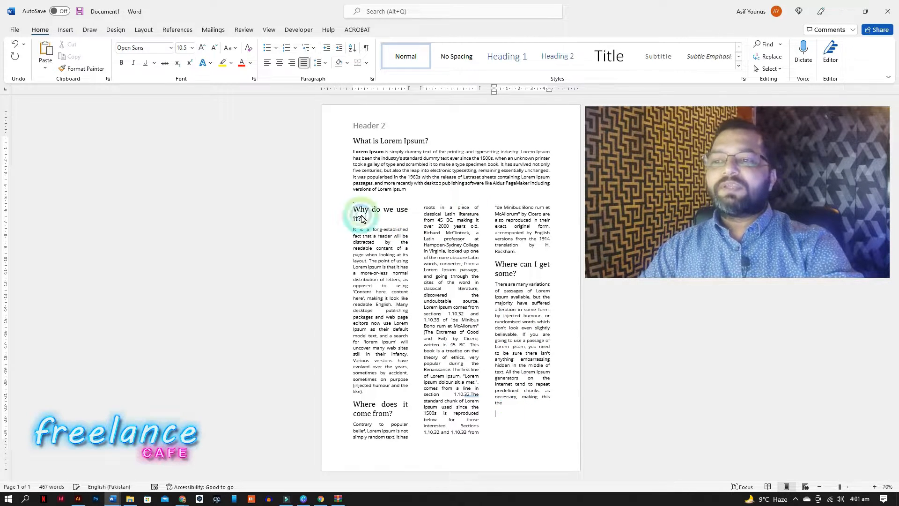
pyautogui.click(501, 286)
pyautogui.click(436, 154)
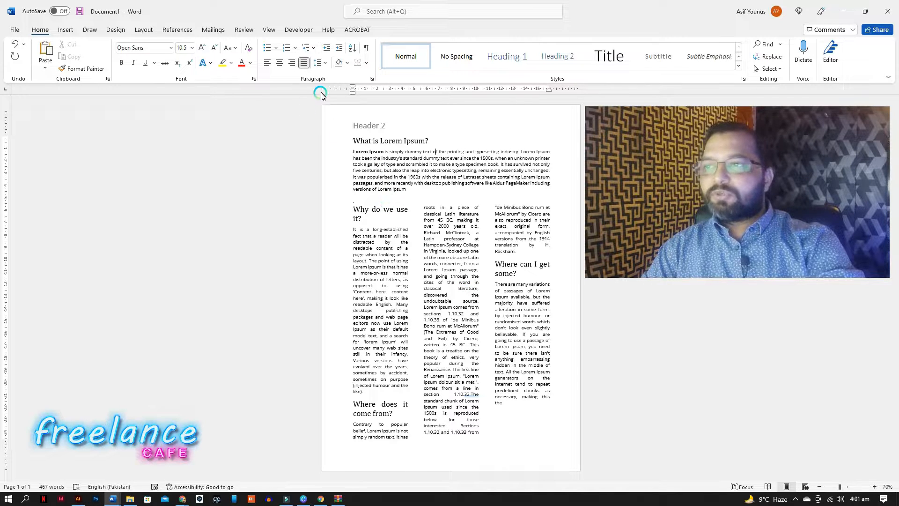
pyautogui.click(366, 48)
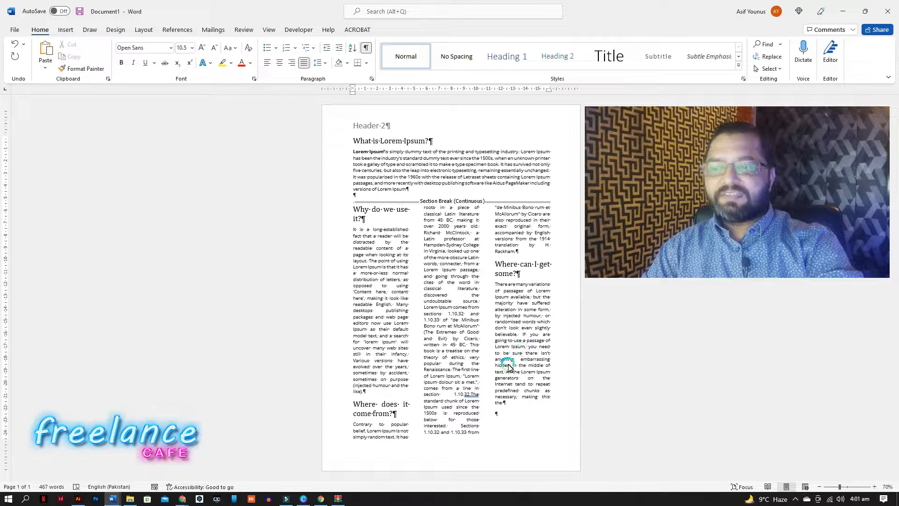
# Try pushing the 'Where does it come from?' heading into the next column with blank lines, then undo it.
pyautogui.click(365, 392)
pyautogui.press('Return')
pyautogui.press('Return')
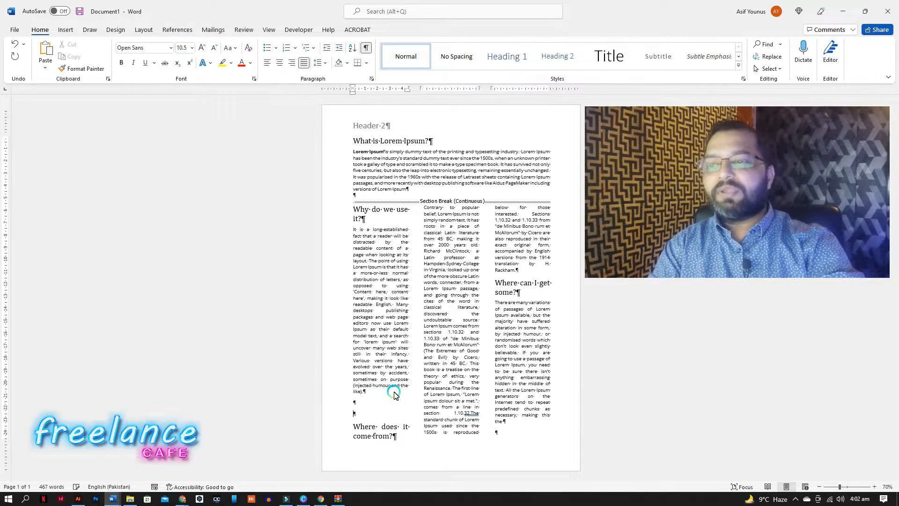
pyautogui.press('Return')
pyautogui.press('Return')
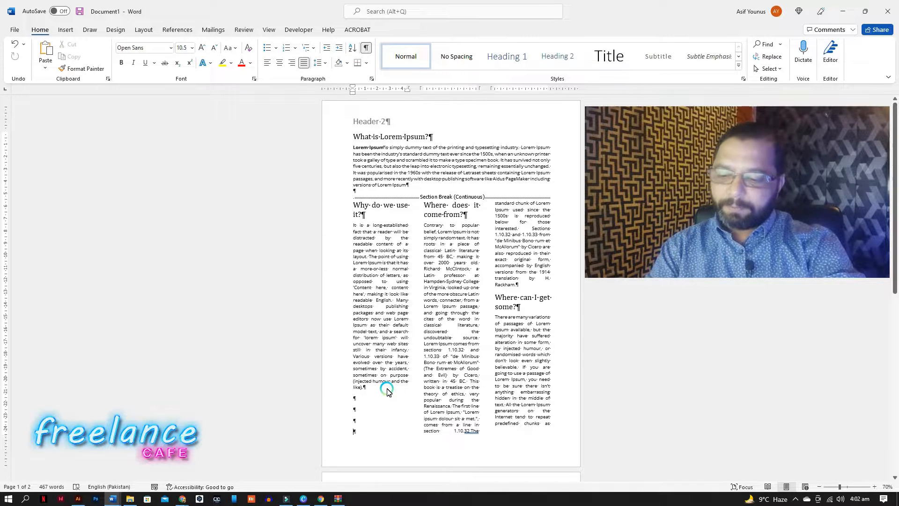
pyautogui.hotkey('ctrl', 'z')
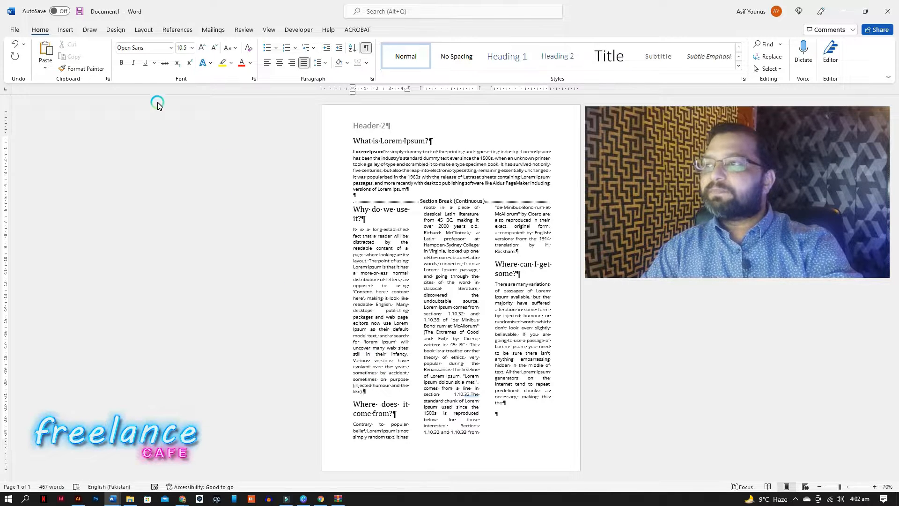
# Insert a column break before 'Where does it come from?' and remove the empty line it leaves.
pyautogui.click(144, 31)
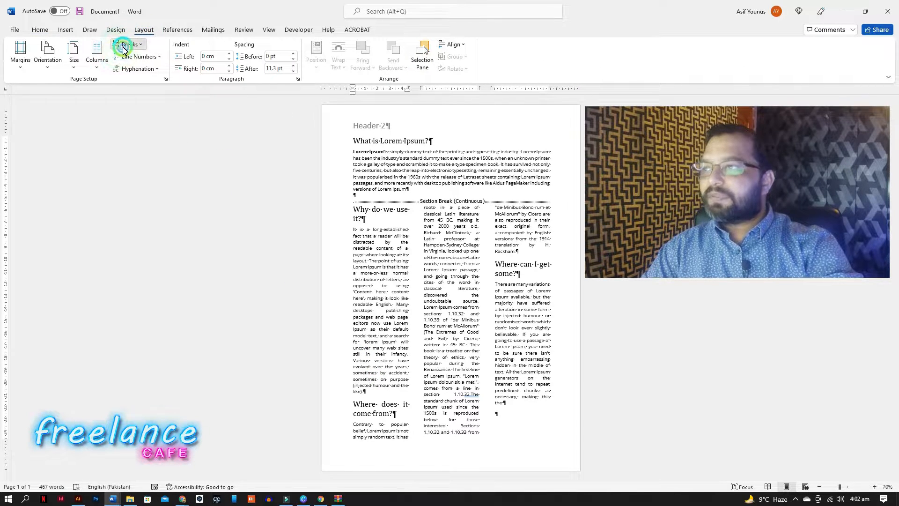
pyautogui.click(126, 44)
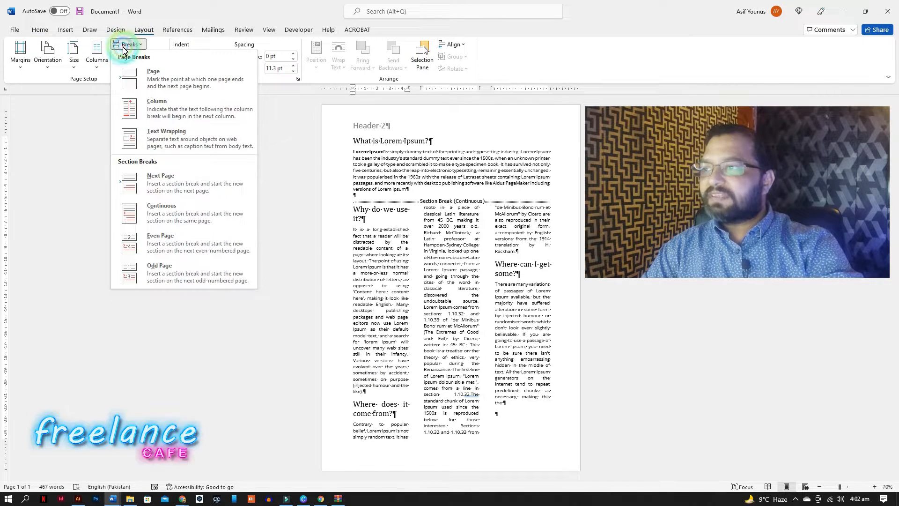
pyautogui.click(182, 111)
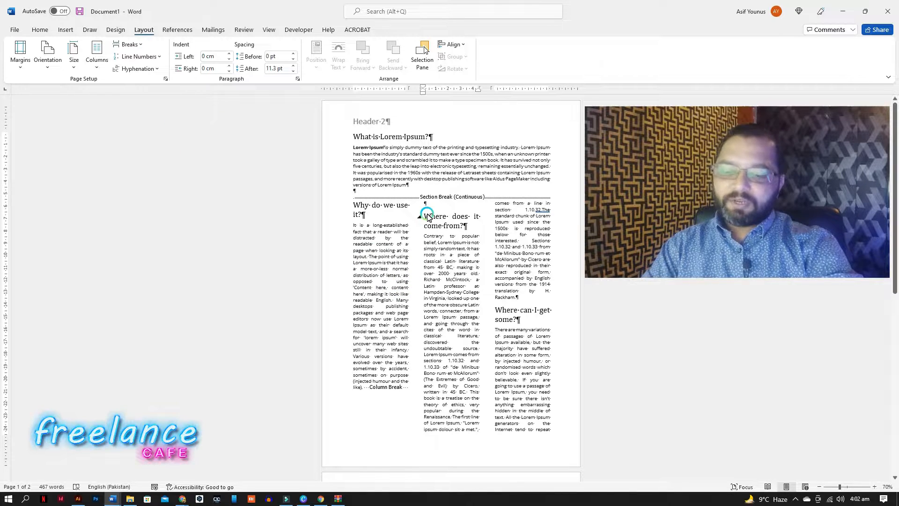
pyautogui.press('BackSpace')
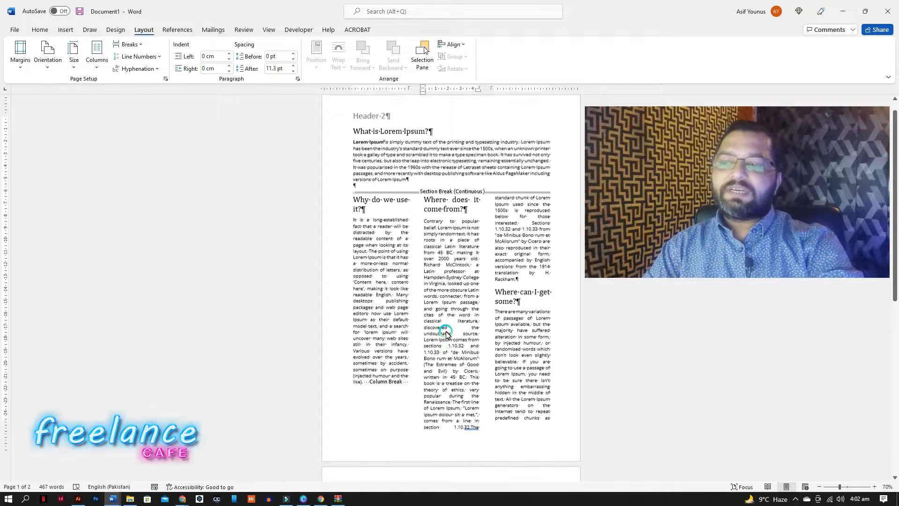
# Delete the column break at the end of the first column's text.
pyautogui.scroll(-2, 457, 403)
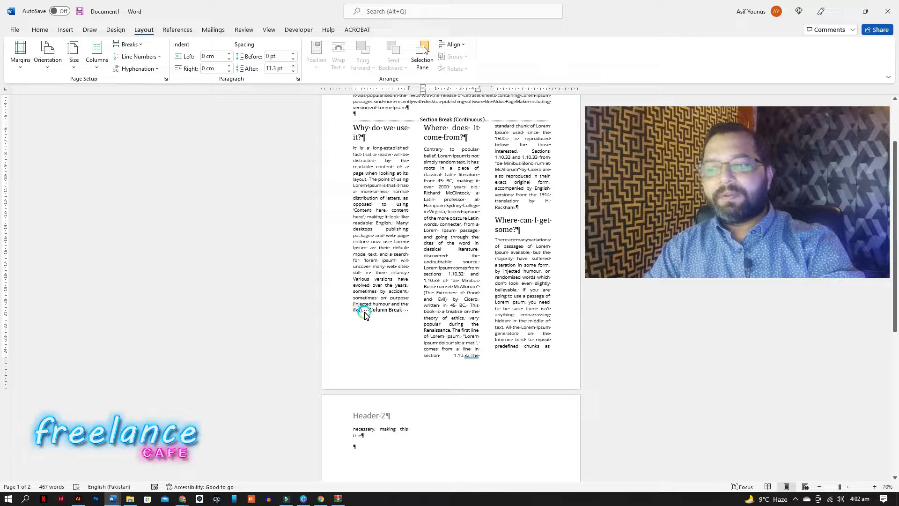
pyautogui.click(390, 320)
pyautogui.press('BackSpace')
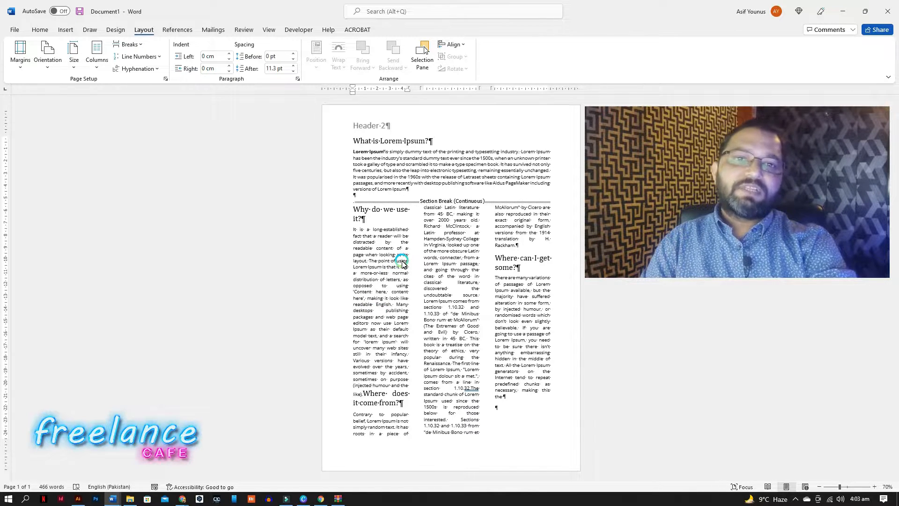
pyautogui.click(523, 229)
pyautogui.click(431, 294)
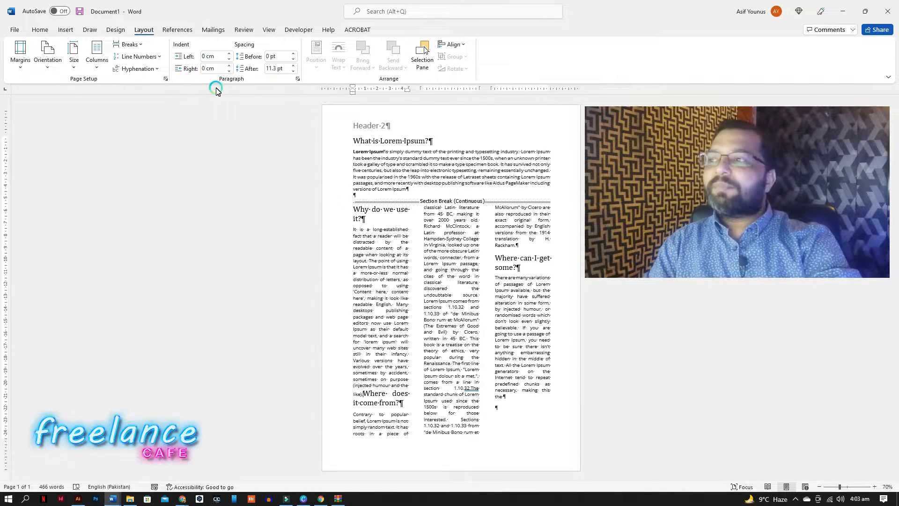
# Delete the continuous section break below the 'What is Lorem Ipsum?' paragraph.
pyautogui.click(146, 33)
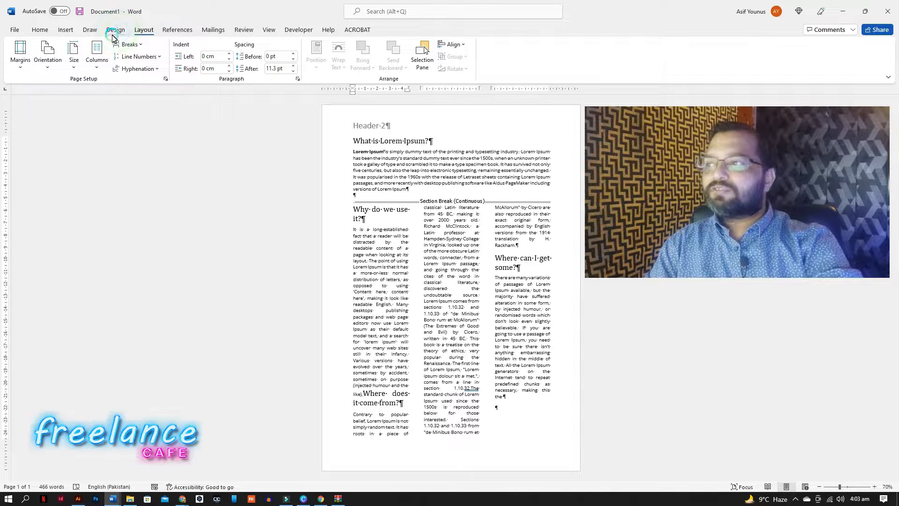
pyautogui.click(496, 215)
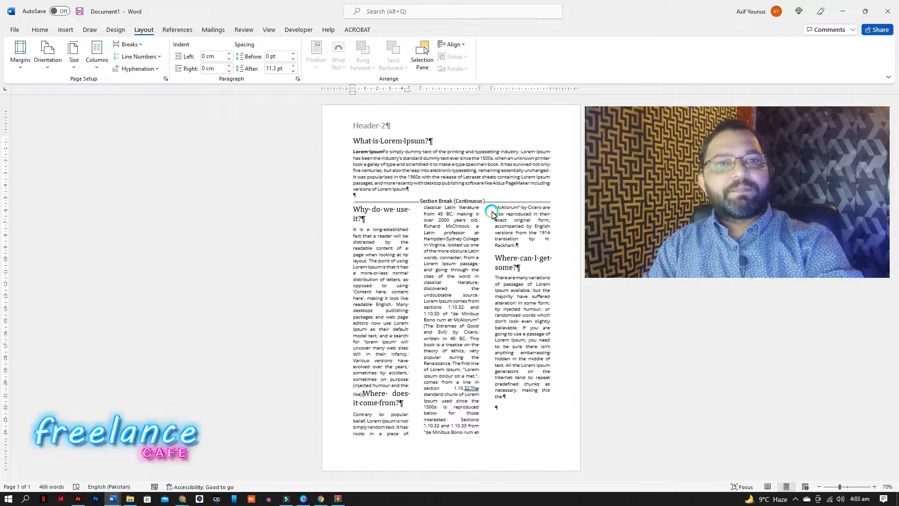
pyautogui.click(374, 200)
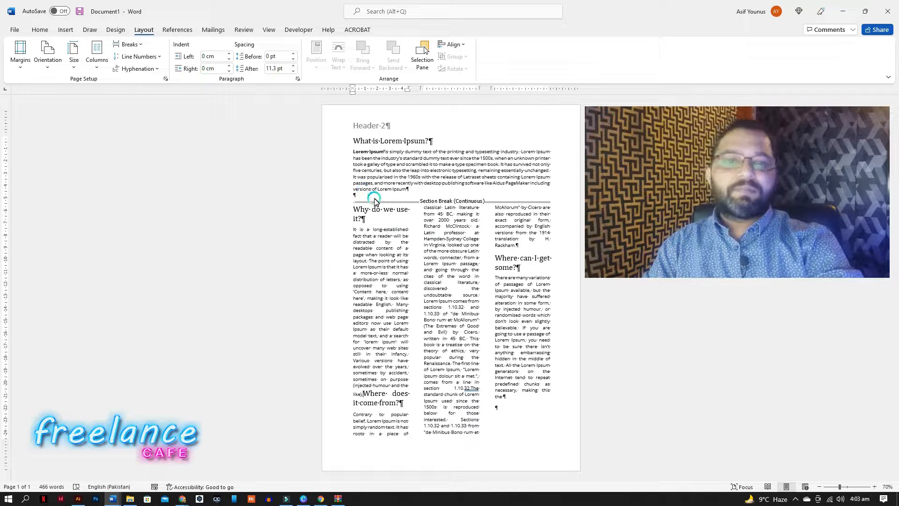
pyautogui.click(464, 237)
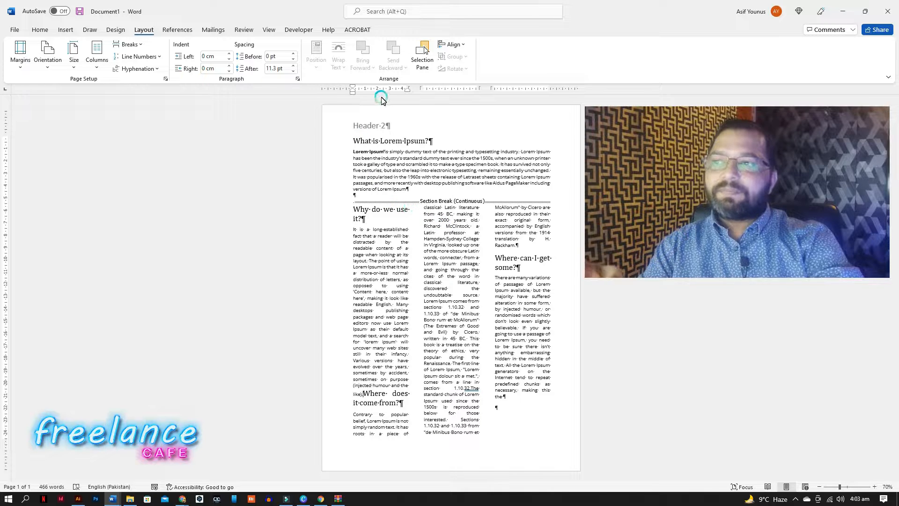
pyautogui.click(40, 30)
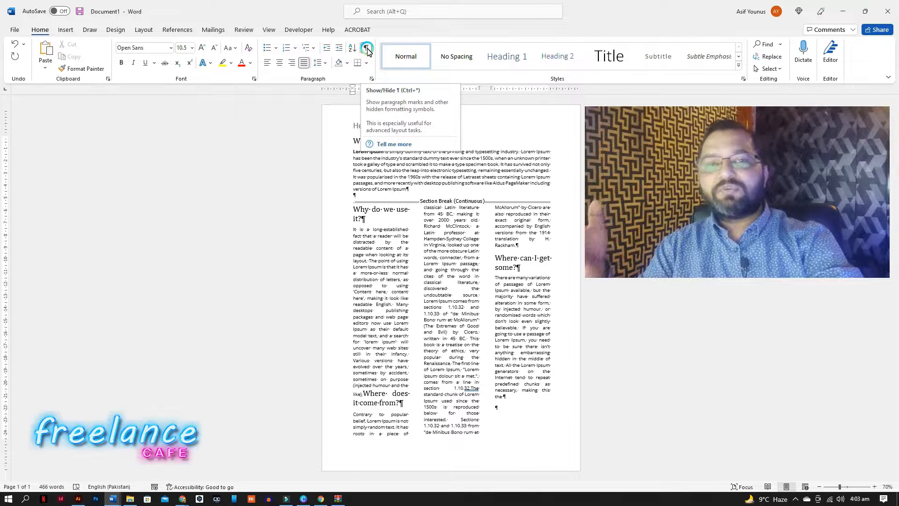
pyautogui.click(389, 214)
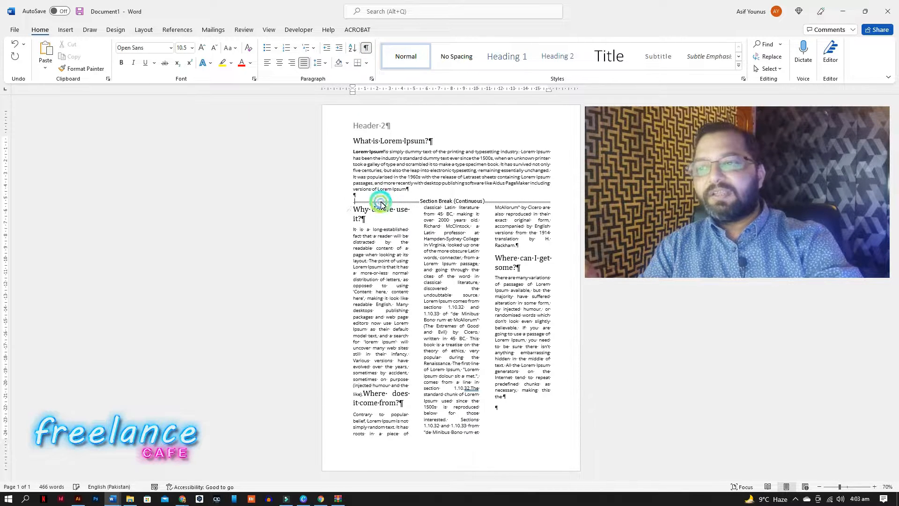
pyautogui.click(355, 201)
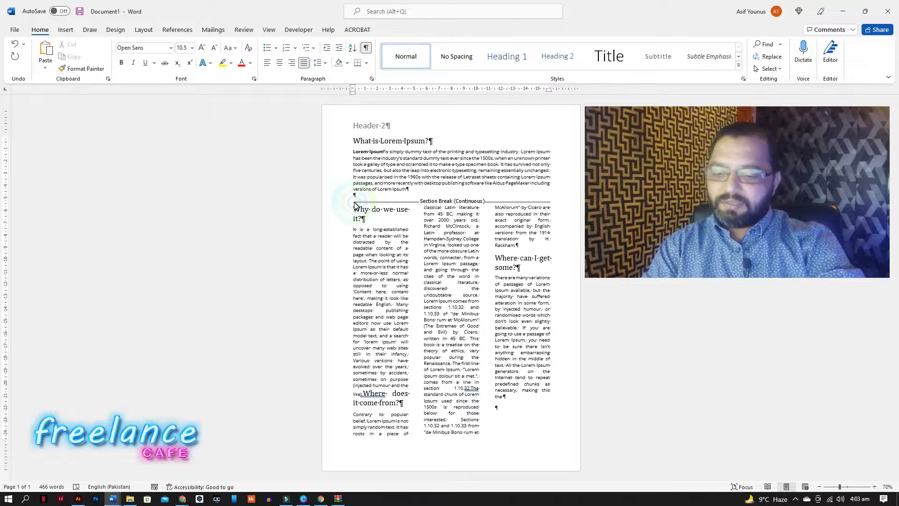
pyautogui.press('Delete')
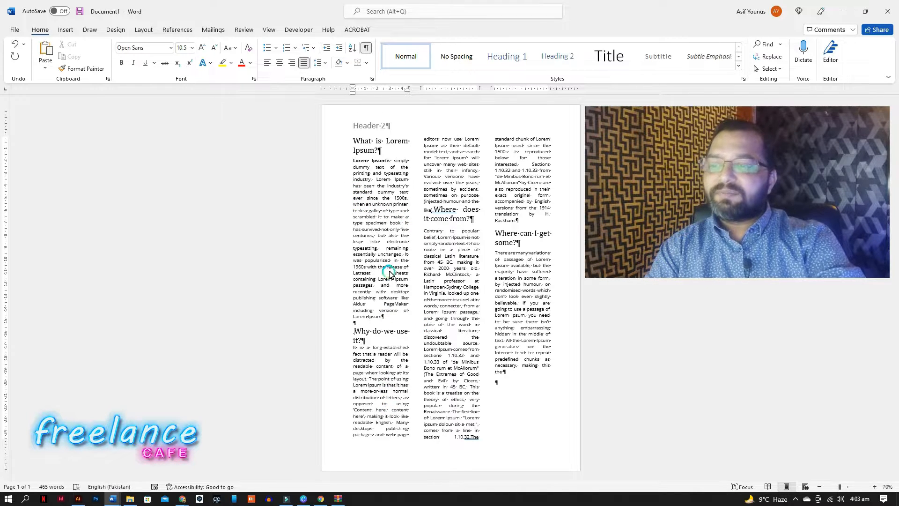
# Set the whole document to a single column layout.
pyautogui.click(470, 438)
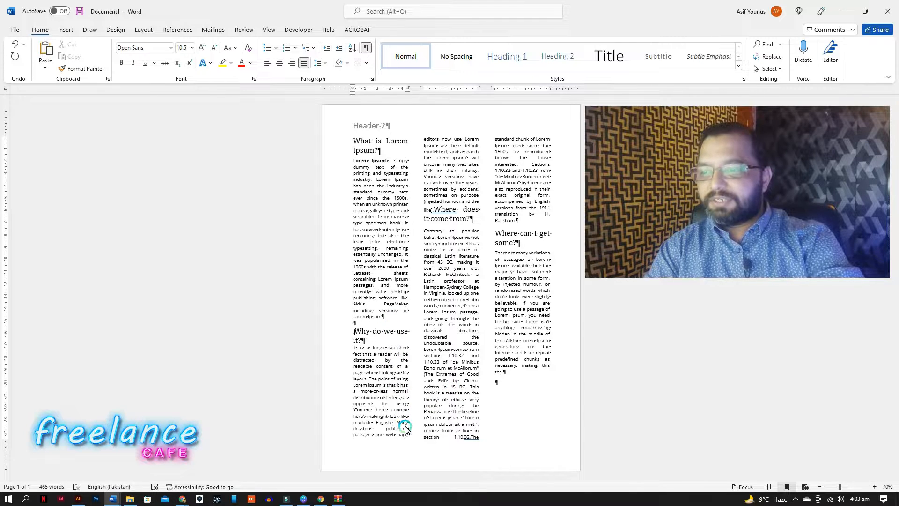
pyautogui.click(366, 139)
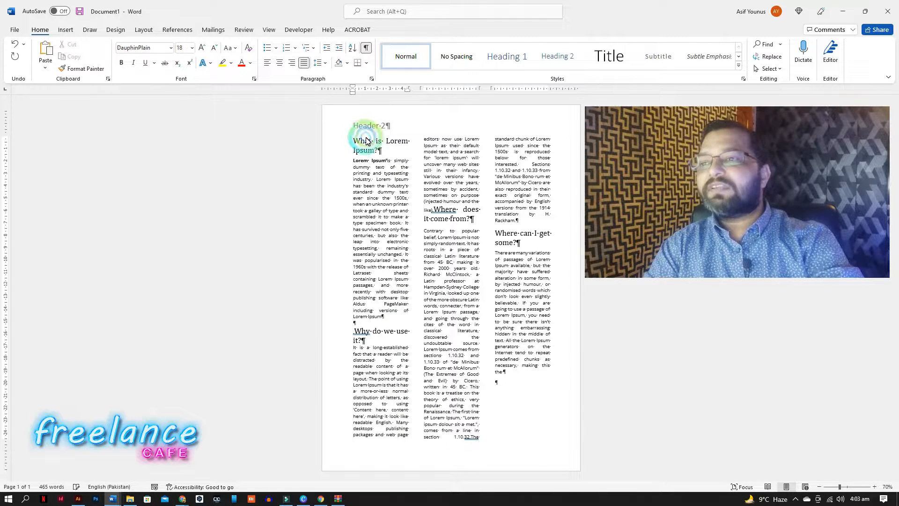
pyautogui.click(389, 165)
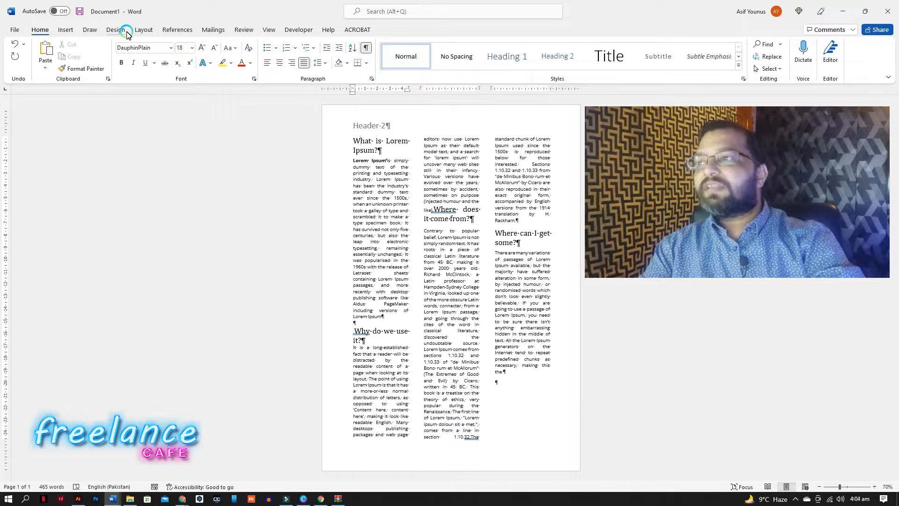
pyautogui.click(143, 30)
pyautogui.click(101, 67)
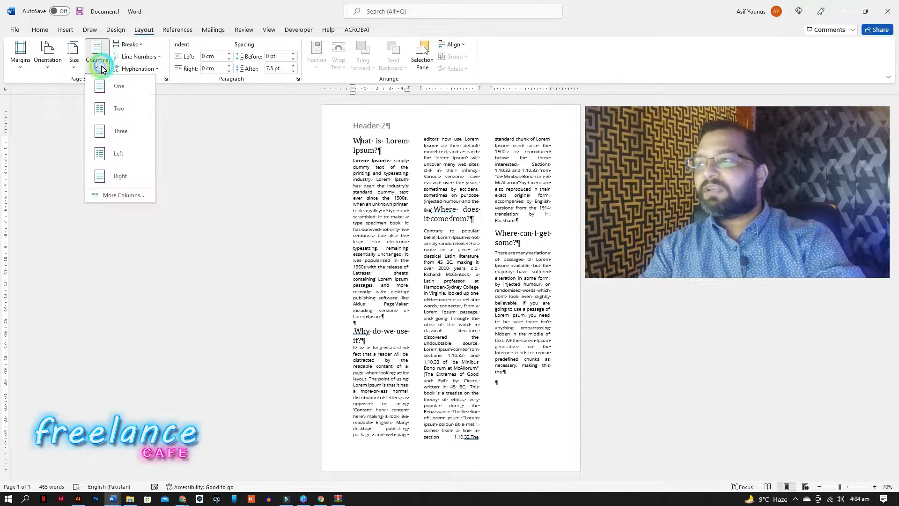
pyautogui.click(110, 88)
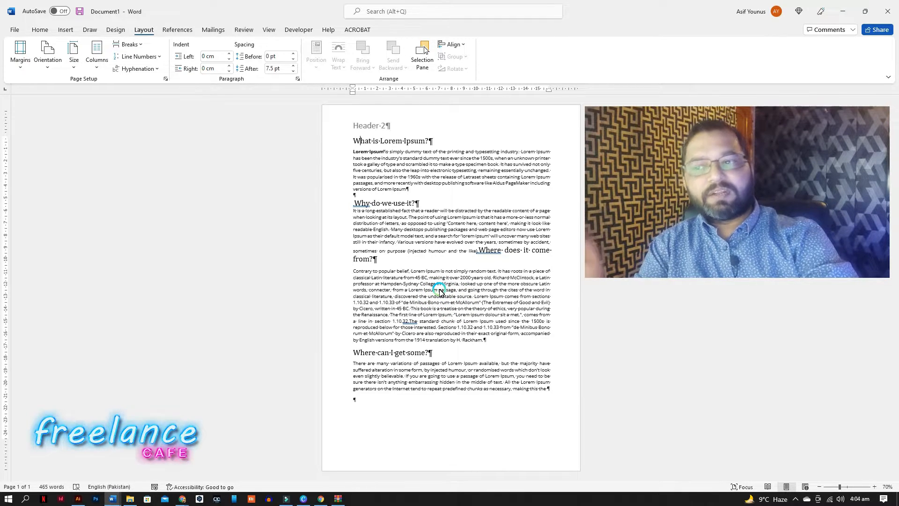
# Move 'Where does it come from?' onto its own line and insert a next page section break before it.
pyautogui.click(481, 252)
pyautogui.press('Return')
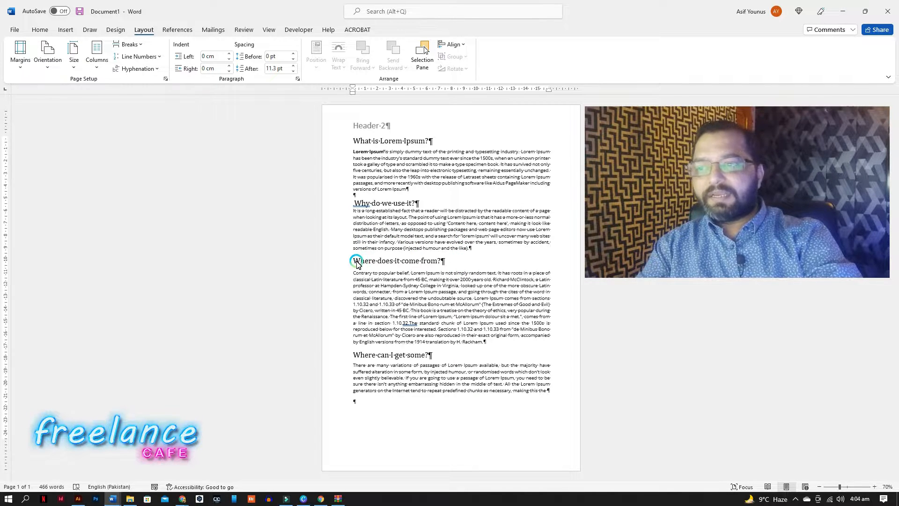
pyautogui.click(125, 47)
pyautogui.click(193, 186)
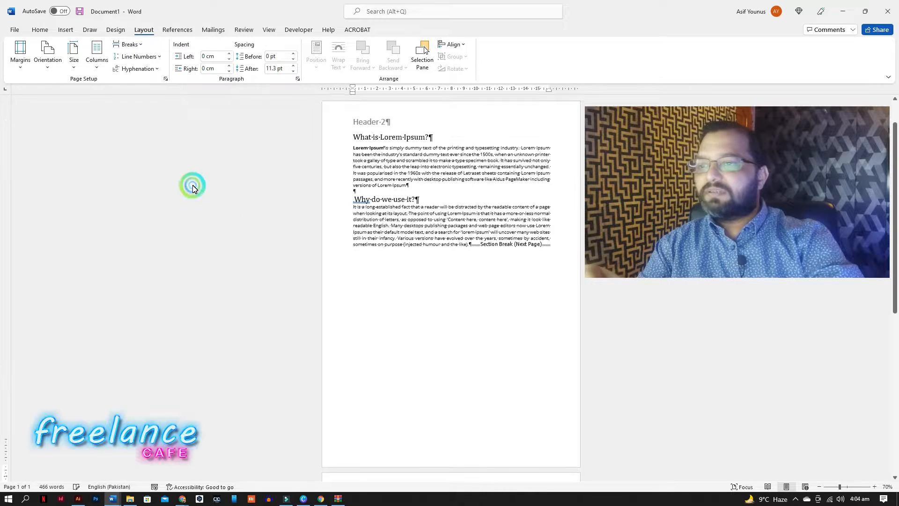
# Insert another next page section break in the document.
pyautogui.scroll(-6, 428, 287)
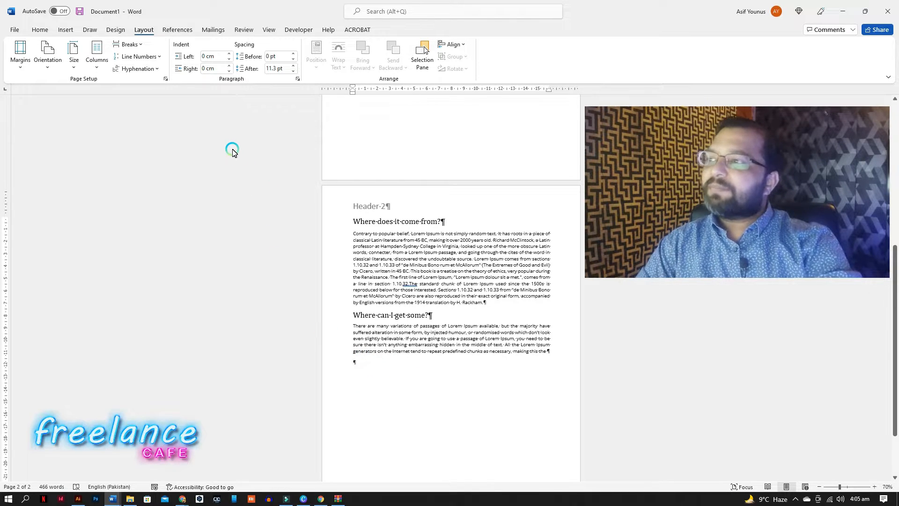
pyautogui.click(126, 44)
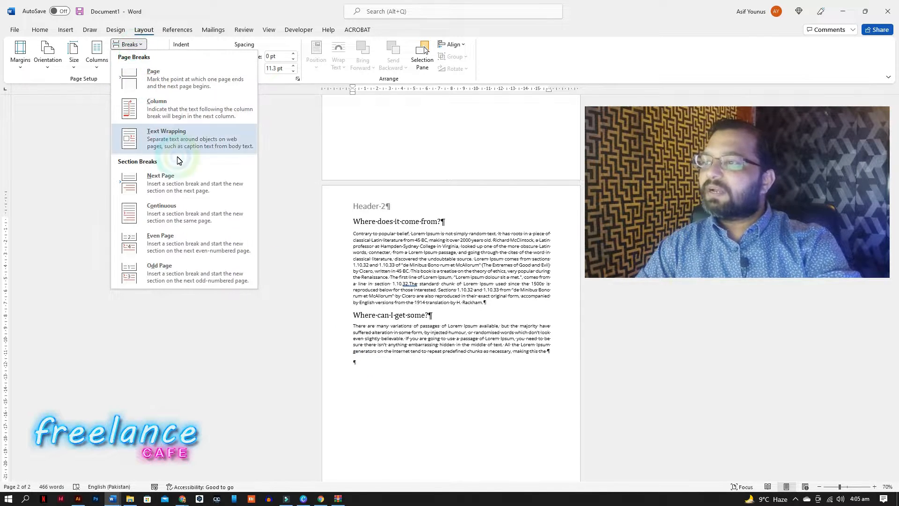
pyautogui.click(178, 191)
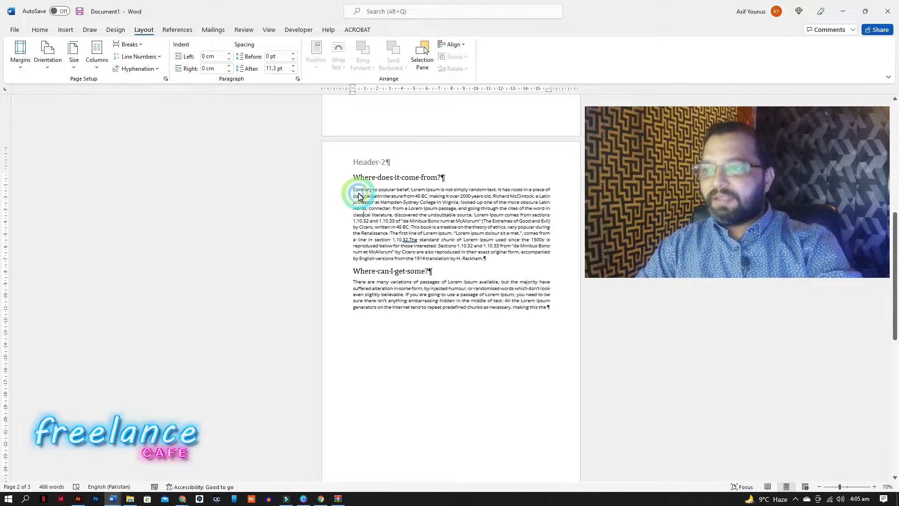
# Set the section starting with 'Where does it come from?' to two columns.
pyautogui.click(40, 30)
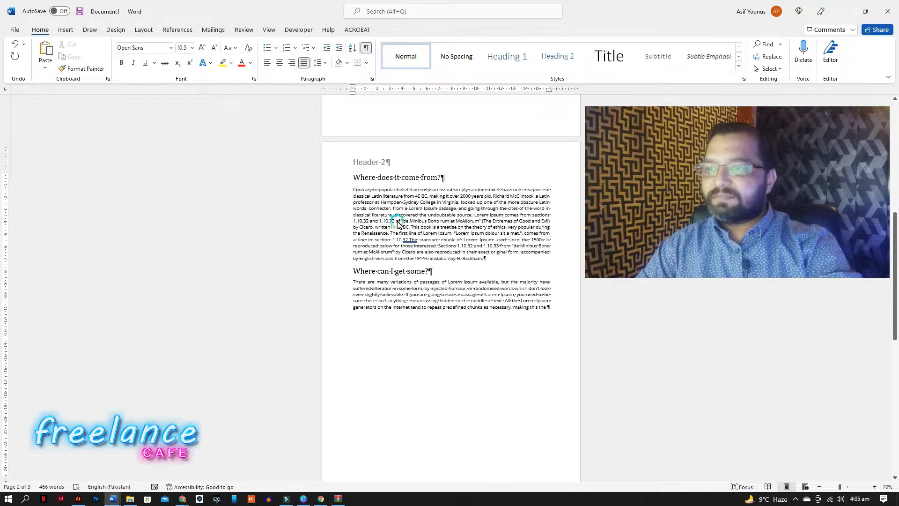
pyautogui.scroll(1, 380, 297)
pyautogui.scroll(2, 381, 295)
pyautogui.scroll(-1, 370, 293)
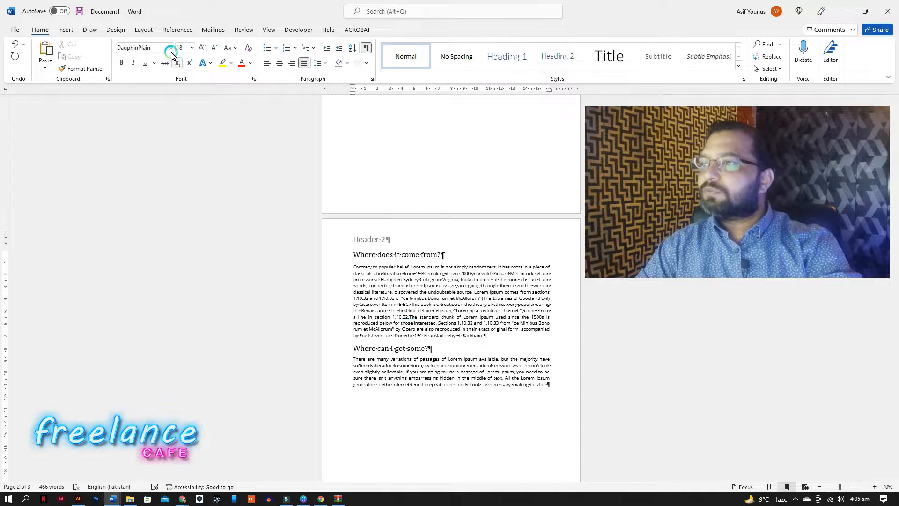
pyautogui.click(140, 31)
pyautogui.click(97, 59)
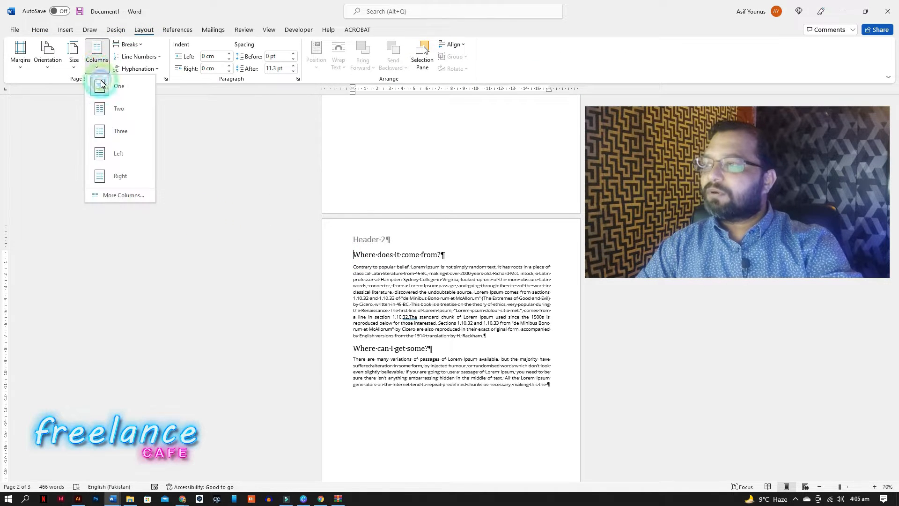
pyautogui.click(113, 112)
# Insert a column break after the 'Where does it come from?' text so 'Where can I get some?' starts the second column.
pyautogui.scroll(-3, 374, 337)
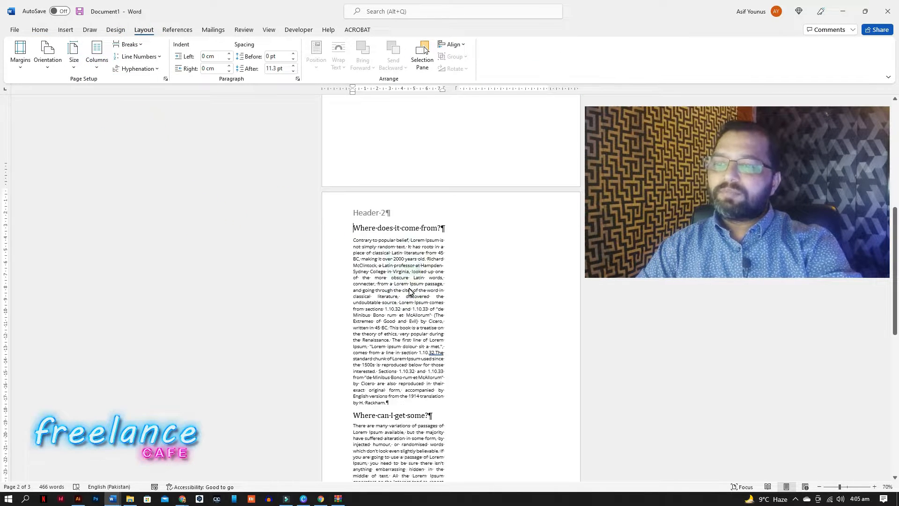
pyautogui.click(392, 354)
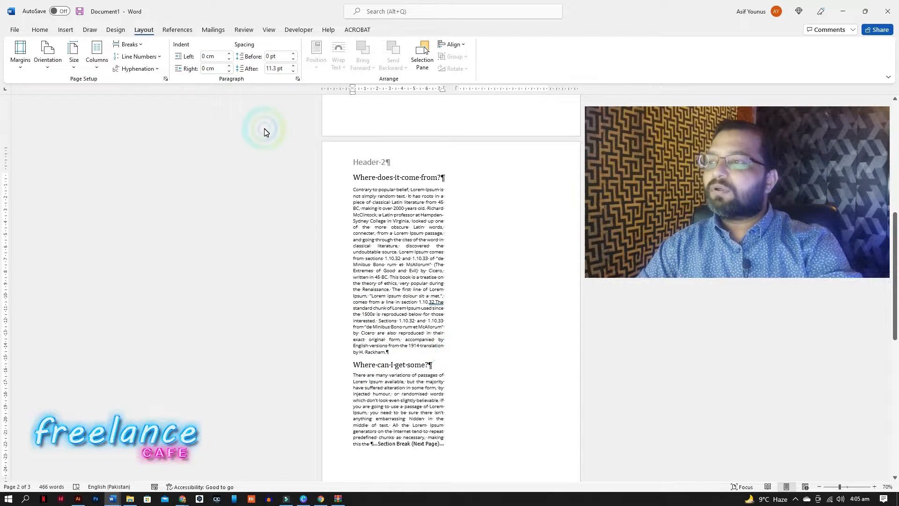
pyautogui.click(128, 44)
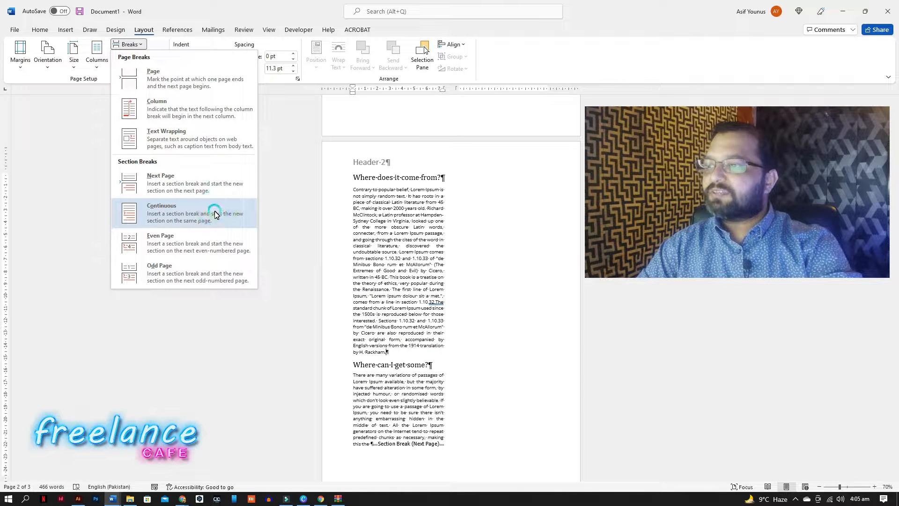
pyautogui.click(186, 103)
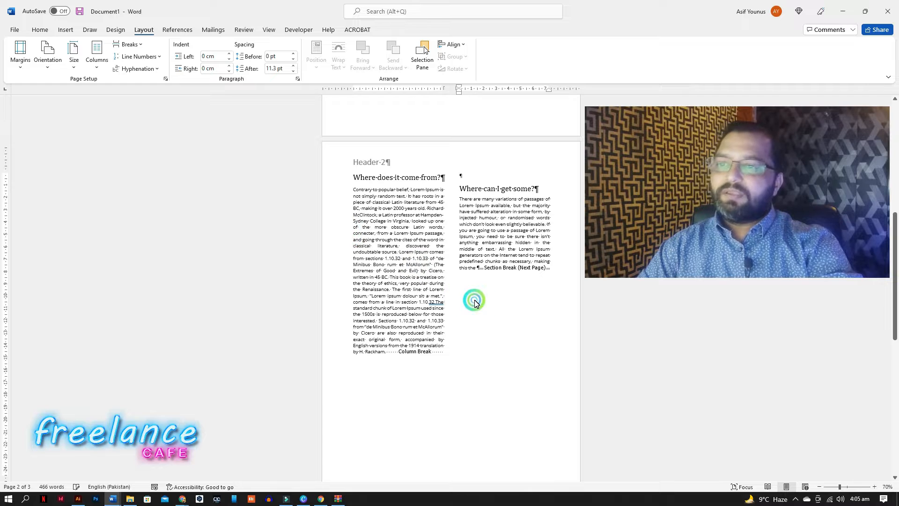
# Paste the copied 'What is Lorem Ipsum?' text into the empty paragraph on the third page.
pyautogui.scroll(-5, 468, 297)
pyautogui.scroll(1, 395, 303)
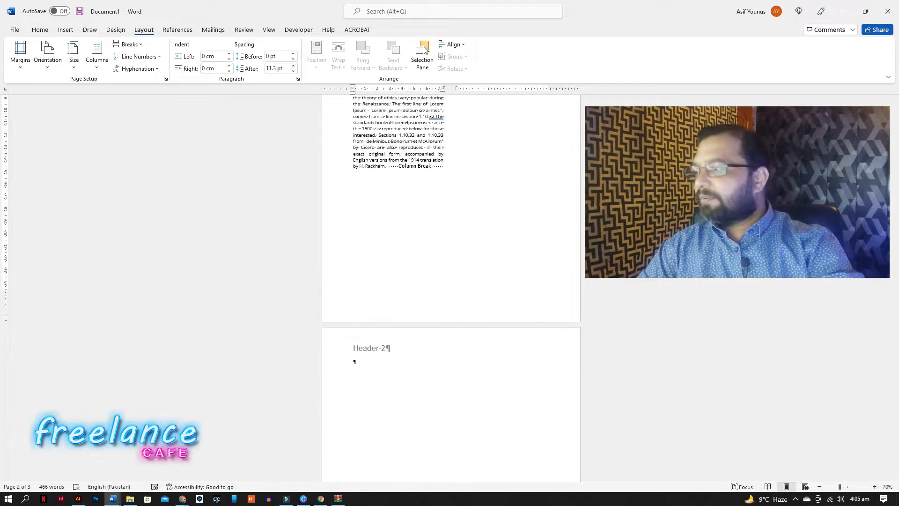
pyautogui.hotkey('alt', 'Tab')
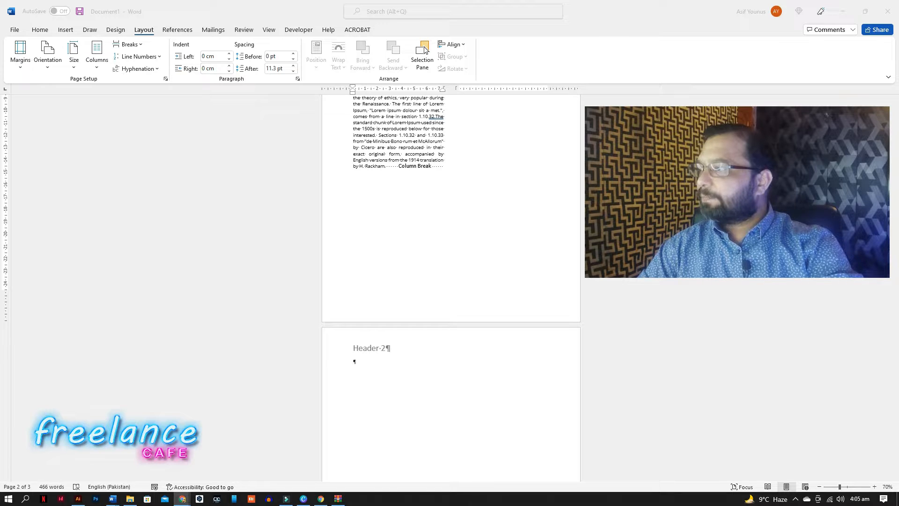
pyautogui.click(358, 361)
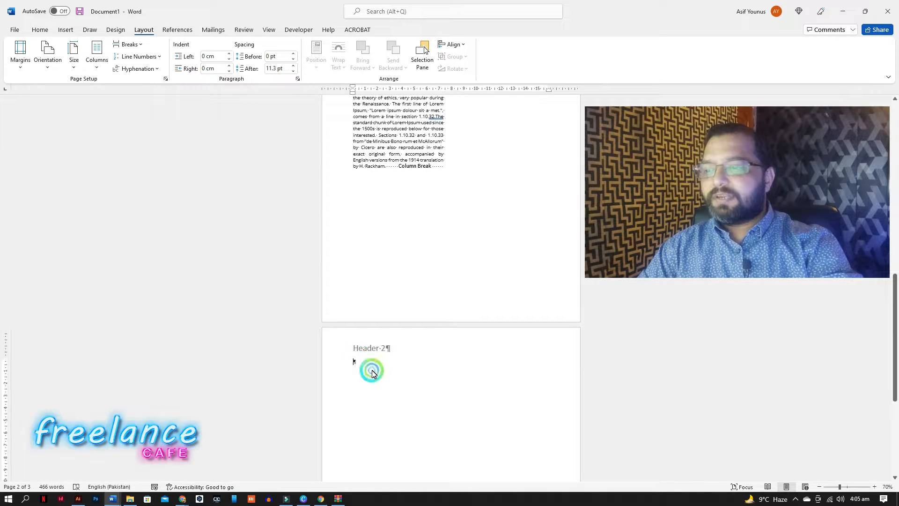
pyautogui.click(97, 66)
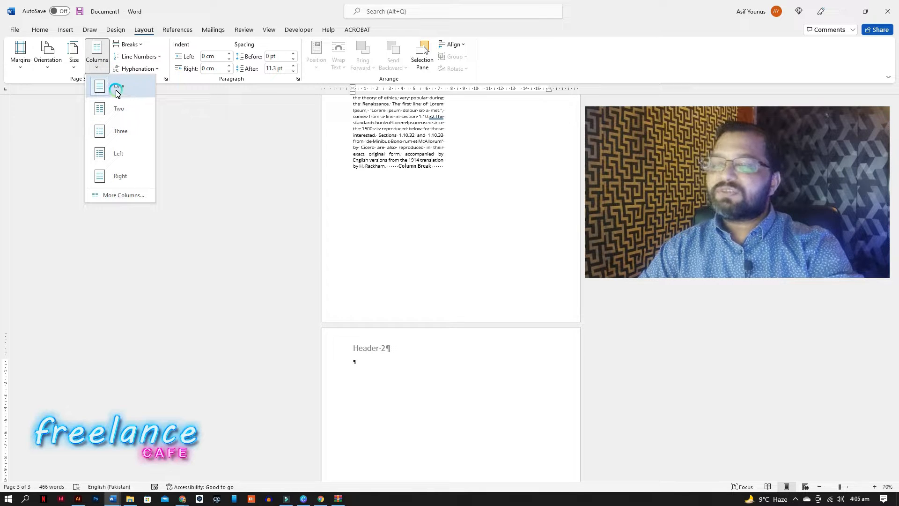
pyautogui.click(353, 363)
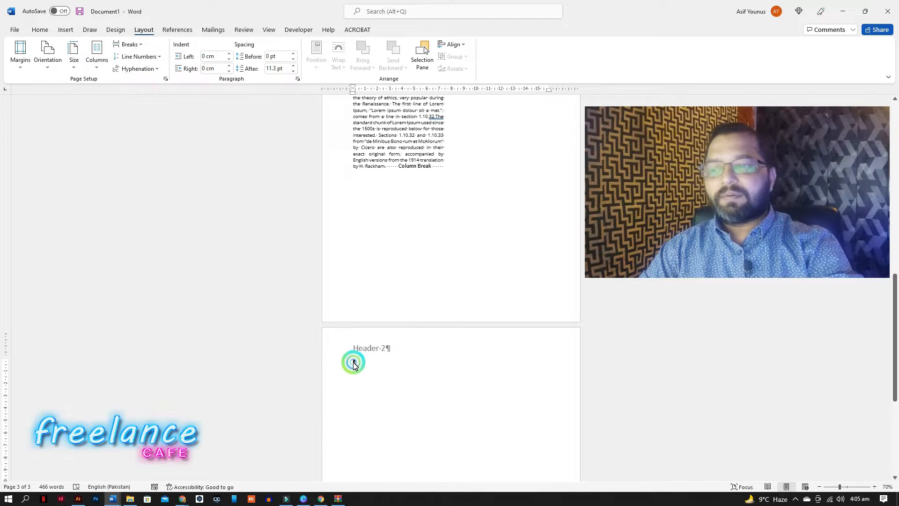
pyautogui.rightClick(353, 365)
pyautogui.click(377, 257)
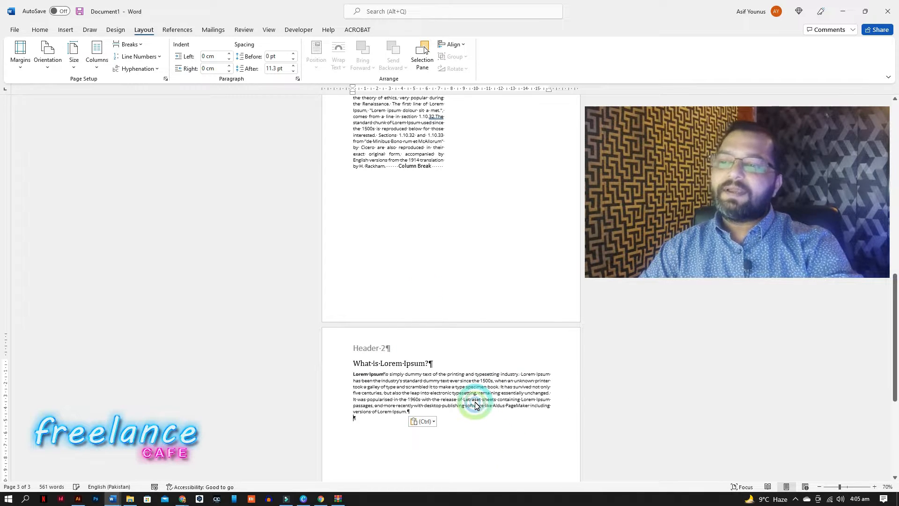
# Delete the empty line above 'Where can I get some?' at the top of the second column.
pyautogui.scroll(5, 475, 403)
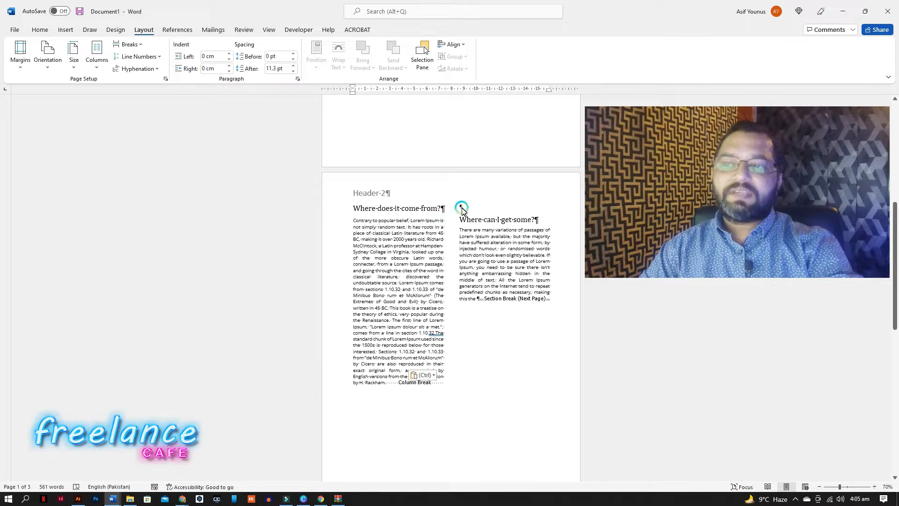
pyautogui.click(492, 221)
pyautogui.press('BackSpace')
pyautogui.scroll(5, 484, 318)
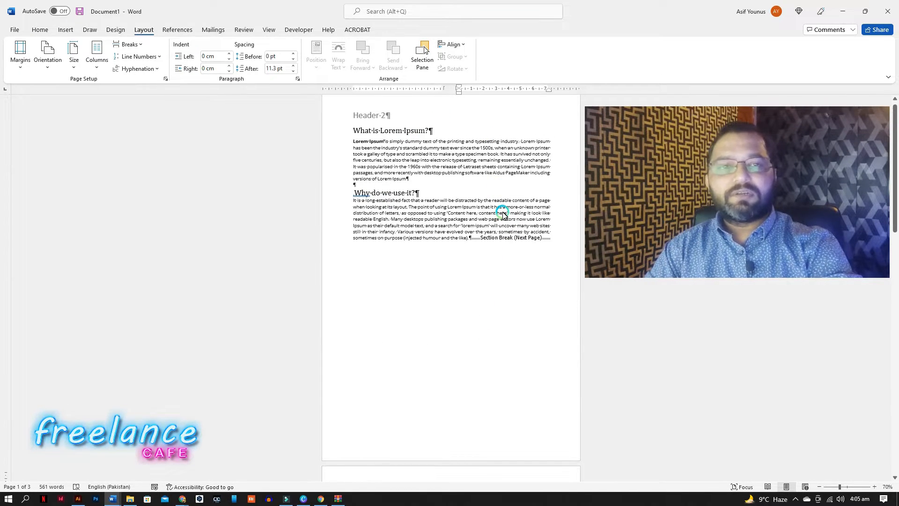
pyautogui.scroll(-7, 492, 317)
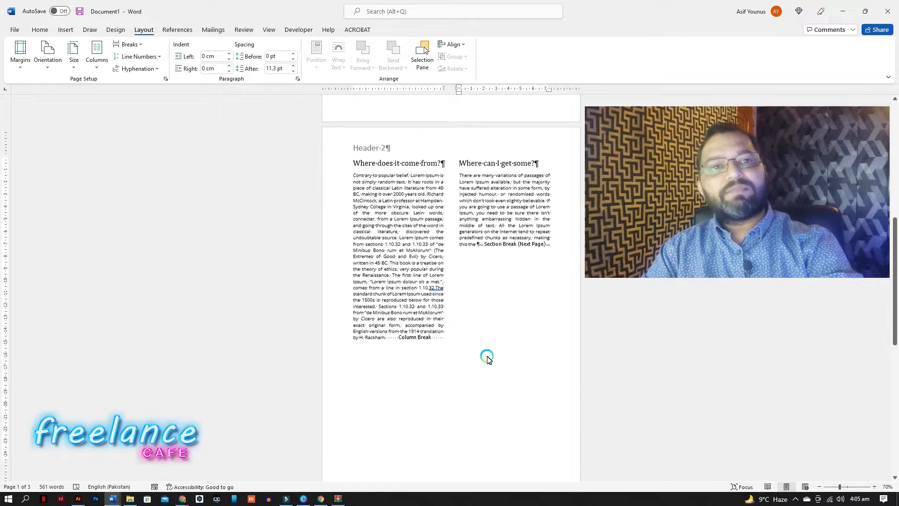
pyautogui.scroll(-5, 487, 358)
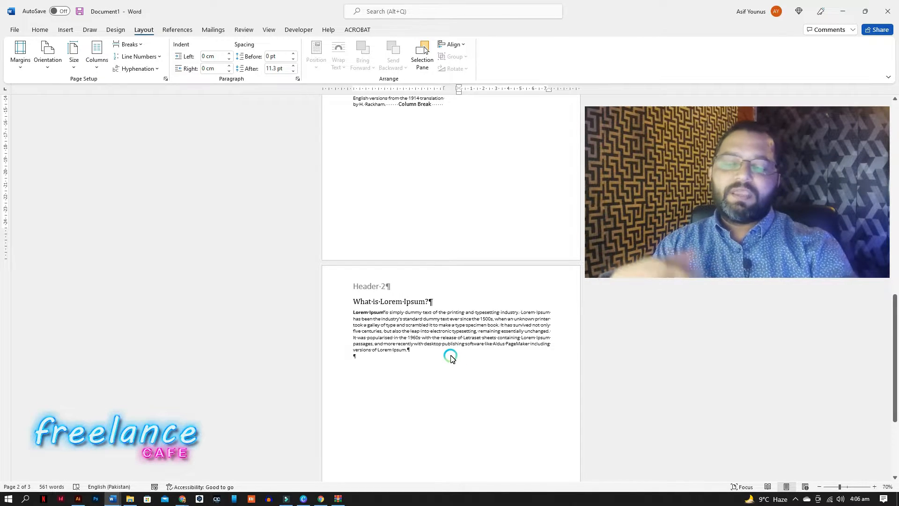
pyautogui.scroll(5, 451, 358)
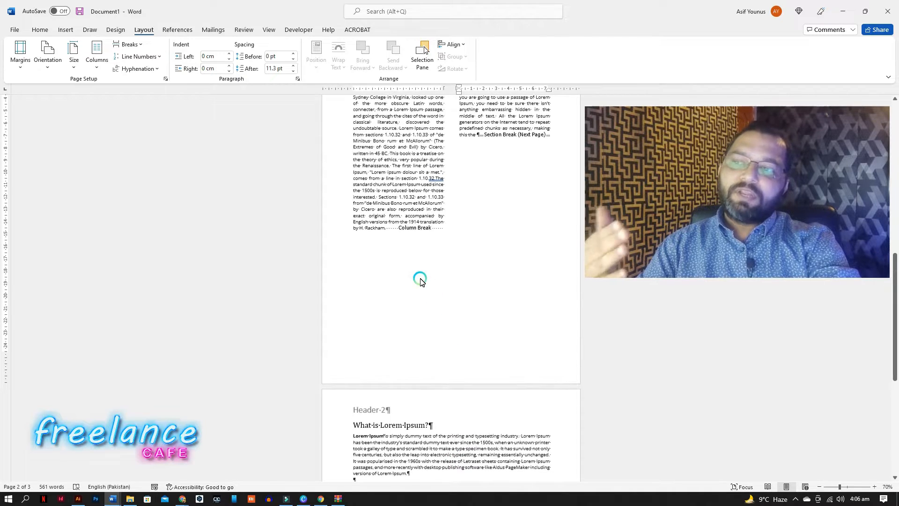
pyautogui.scroll(3, 456, 300)
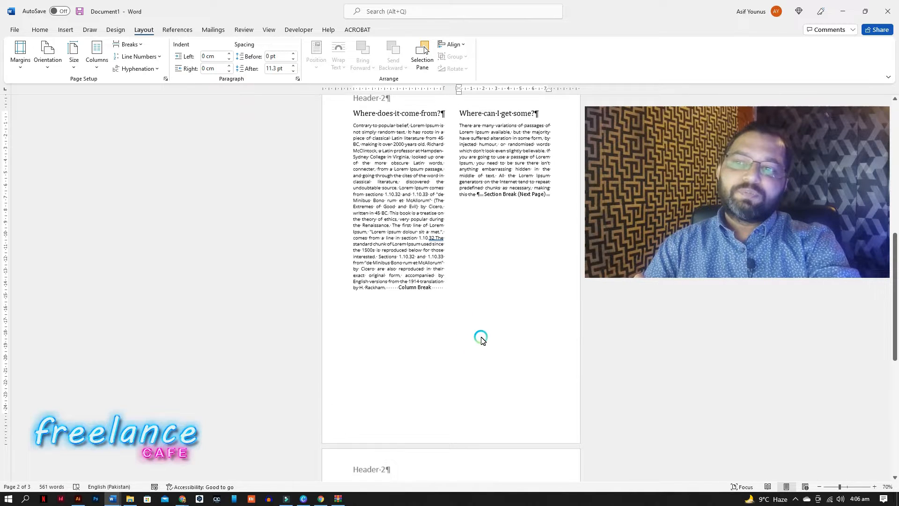
pyautogui.click(482, 197)
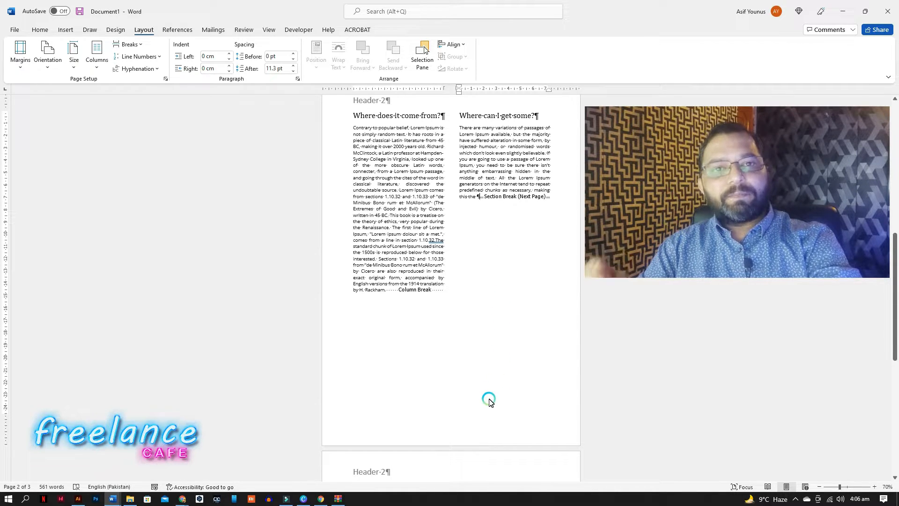
# Open the header area and unlink the third section's header from the previous section.
pyautogui.doubleClick(474, 426)
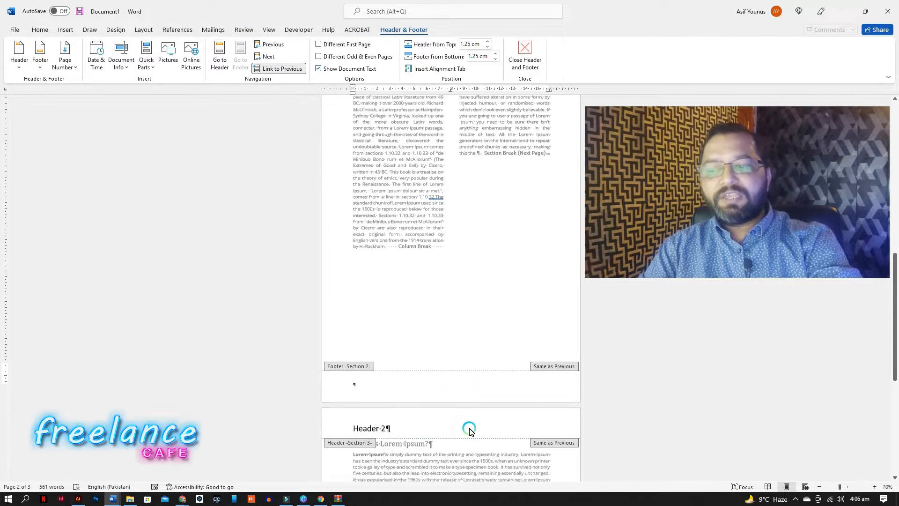
pyautogui.scroll(-3, 471, 430)
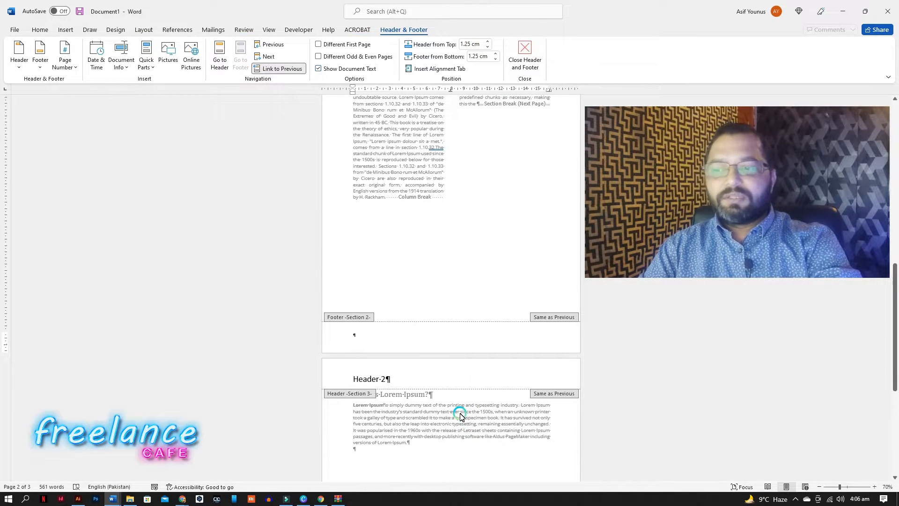
pyautogui.click(431, 374)
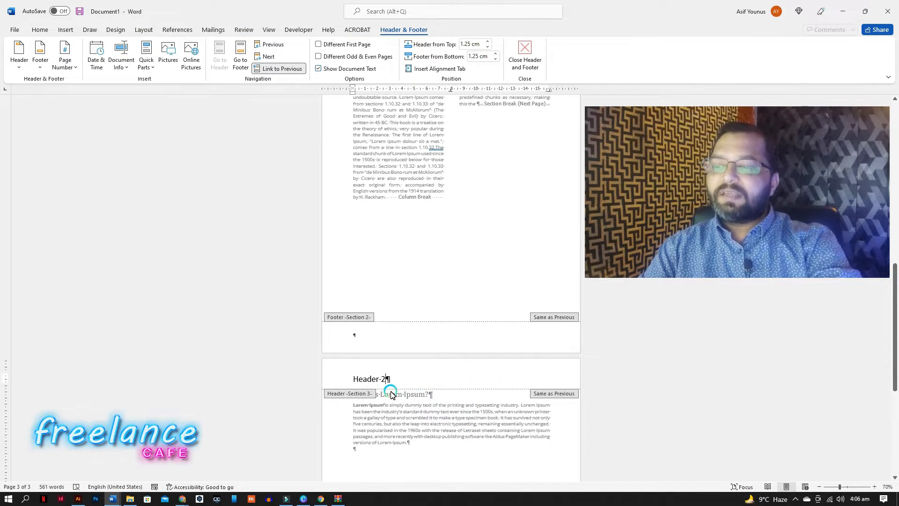
pyautogui.click(376, 385)
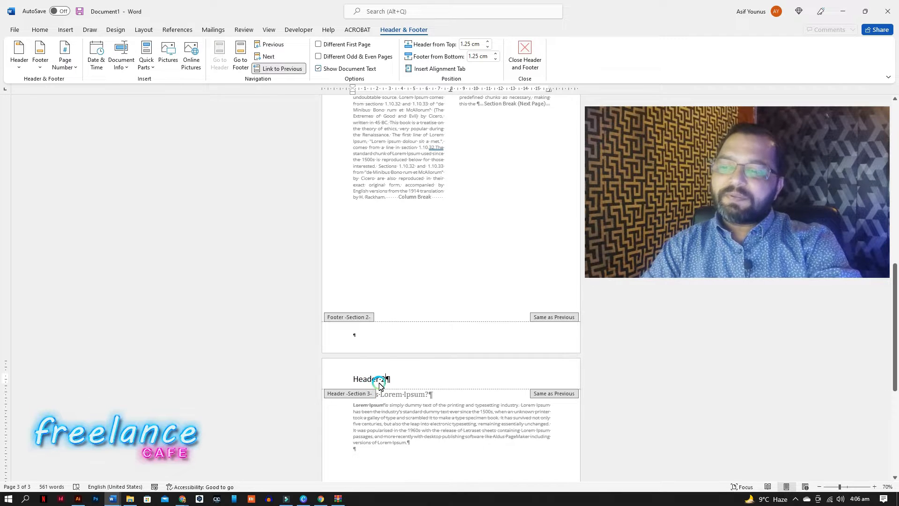
pyautogui.scroll(10, 417, 387)
pyautogui.click(388, 195)
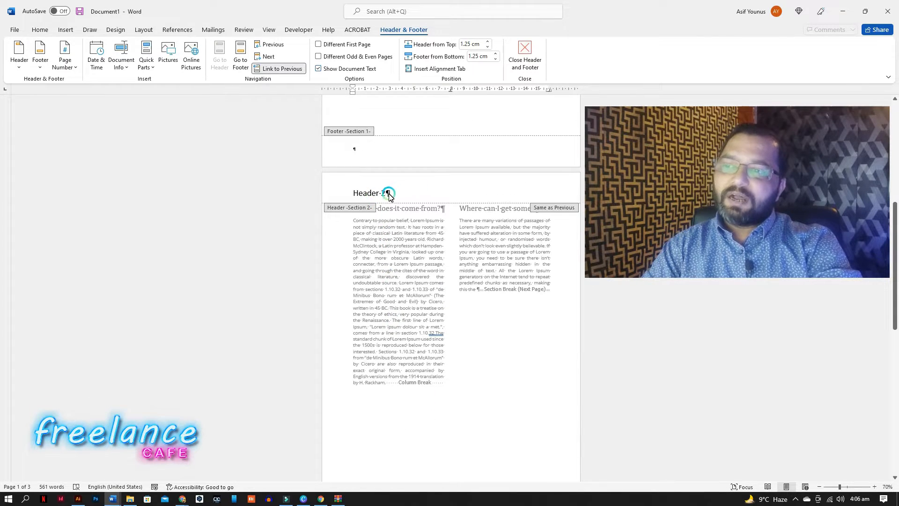
pyautogui.scroll(-9, 389, 328)
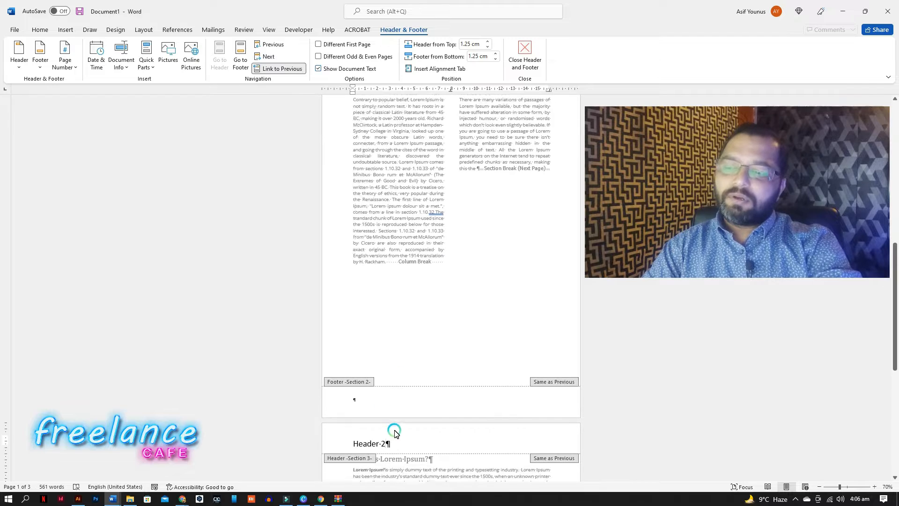
pyautogui.click(391, 440)
pyautogui.scroll(-1, 392, 440)
pyautogui.click(385, 383)
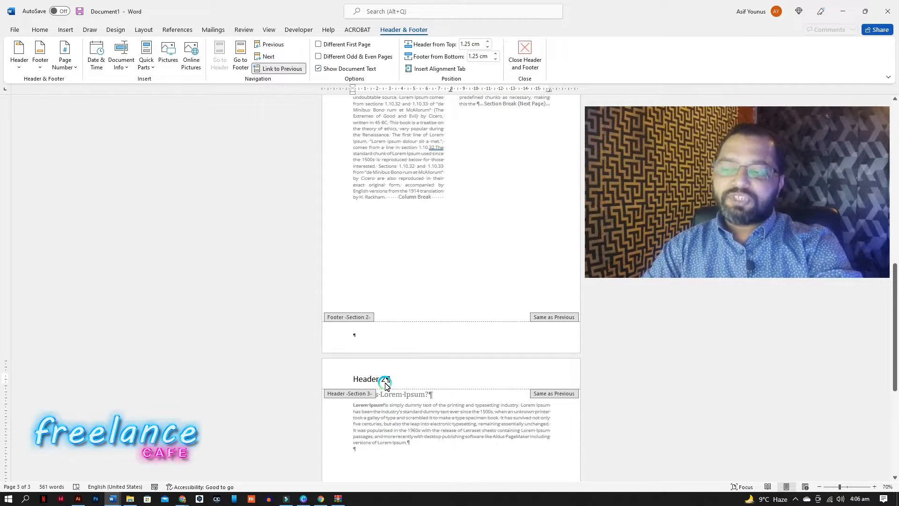
pyautogui.doubleClick(384, 380)
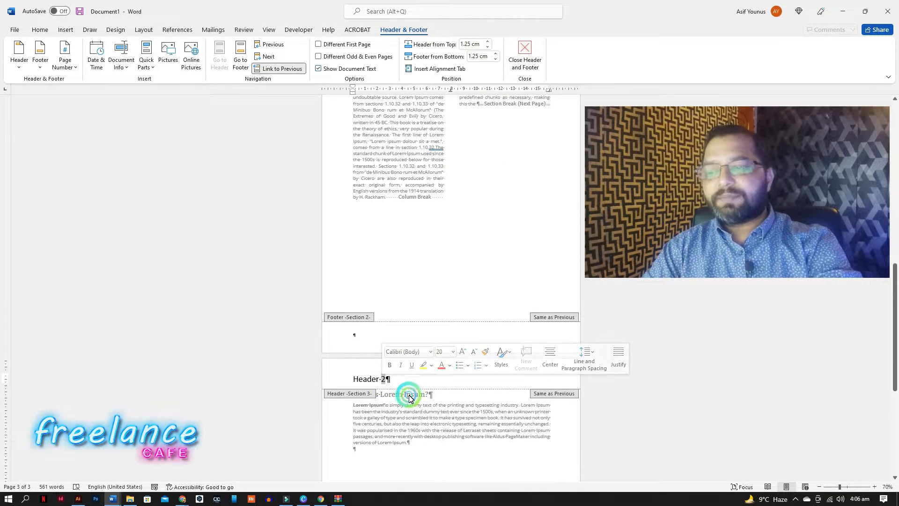
pyautogui.click(275, 70)
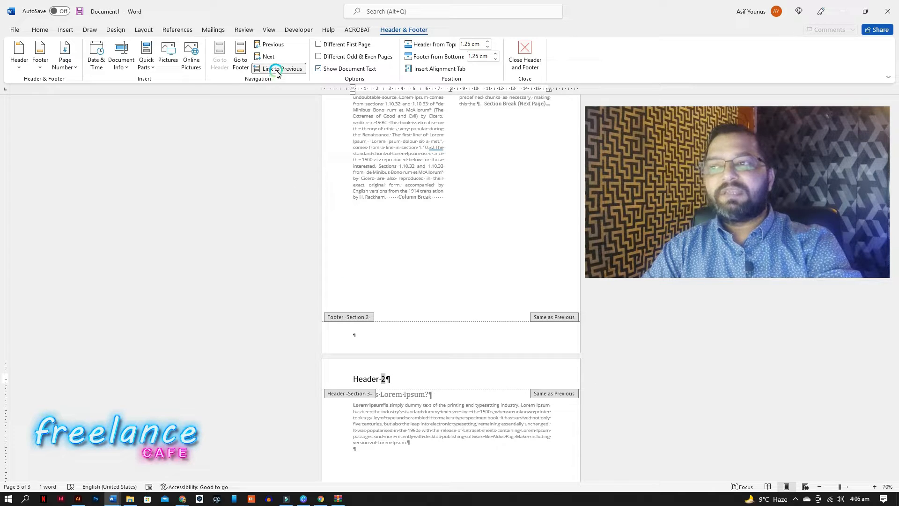
pyautogui.click(276, 71)
# Change the third section's header text to Header-3 and close header editing.
pyautogui.scroll(-5, 392, 263)
pyautogui.scroll(1, 395, 257)
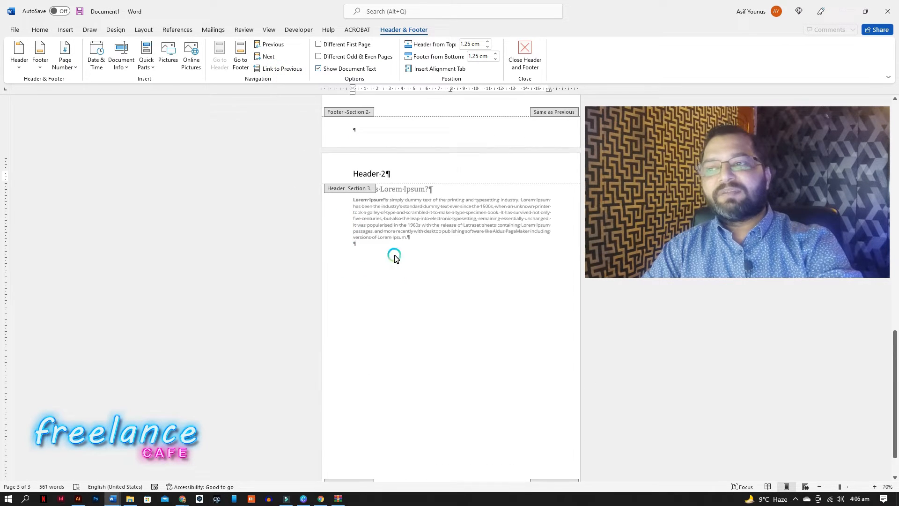
pyautogui.doubleClick(384, 178)
pyautogui.write('3')
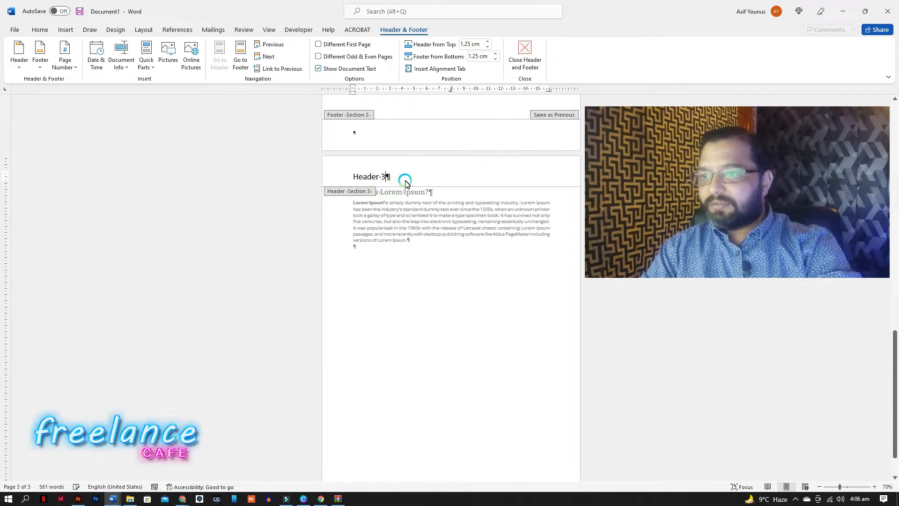
pyautogui.doubleClick(455, 253)
pyautogui.click(454, 295)
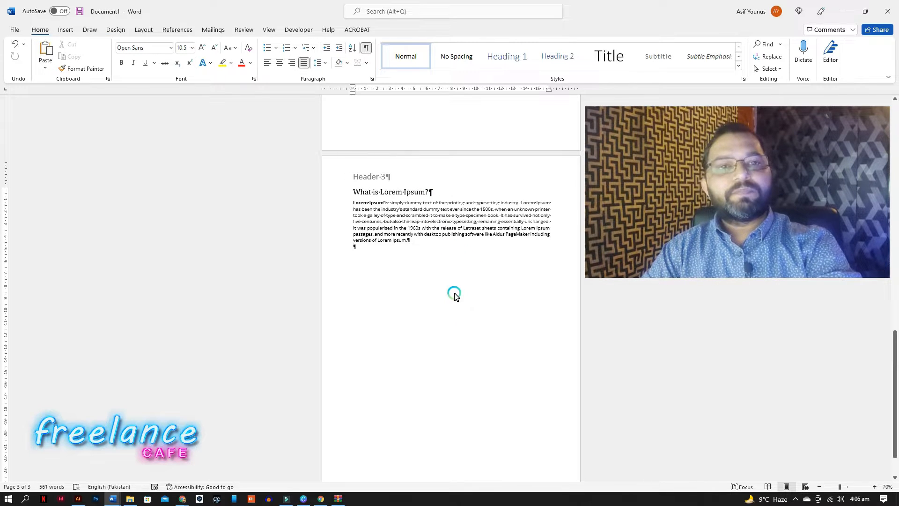
# Insert an Accent Bar 3 page number at the current position in the second section's footer.
pyautogui.scroll(2, 463, 281)
pyautogui.doubleClick(457, 207)
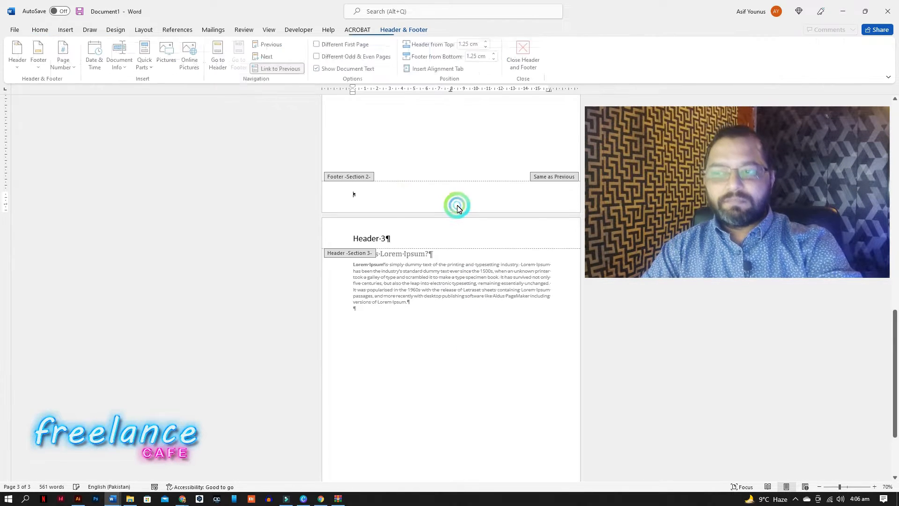
pyautogui.click(204, 146)
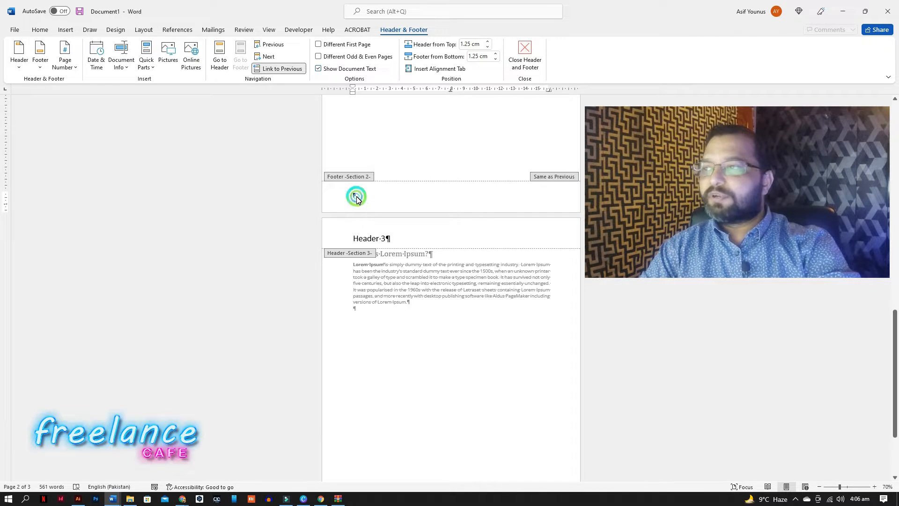
pyautogui.click(73, 69)
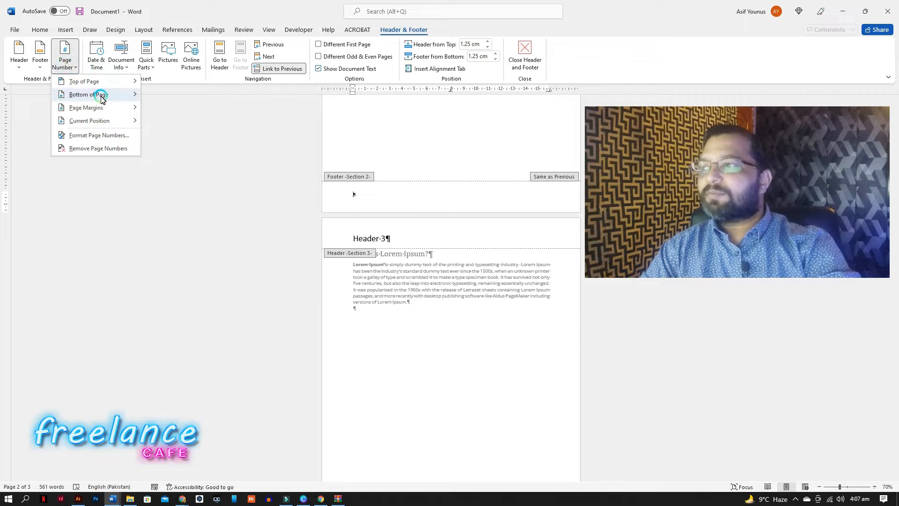
pyautogui.moveTo(104, 99)
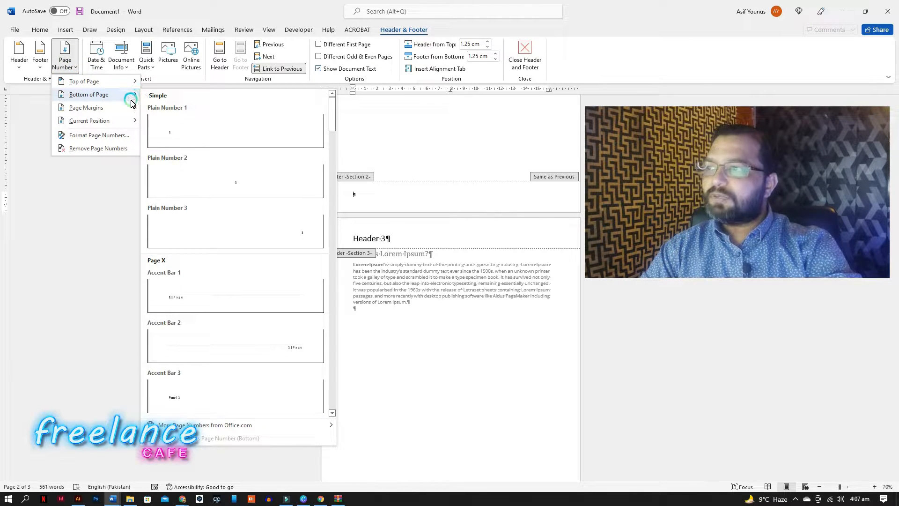
pyautogui.moveTo(129, 123)
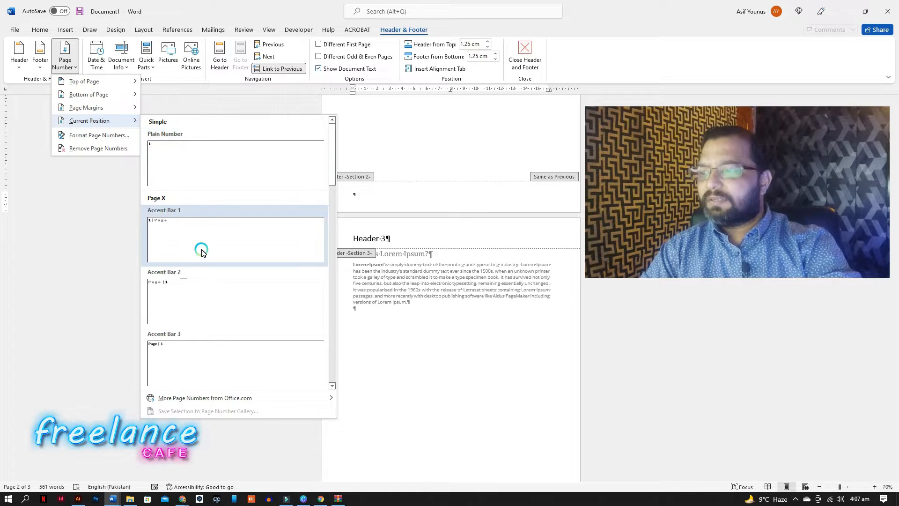
pyautogui.scroll(-3, 202, 252)
pyautogui.scroll(-10, 209, 239)
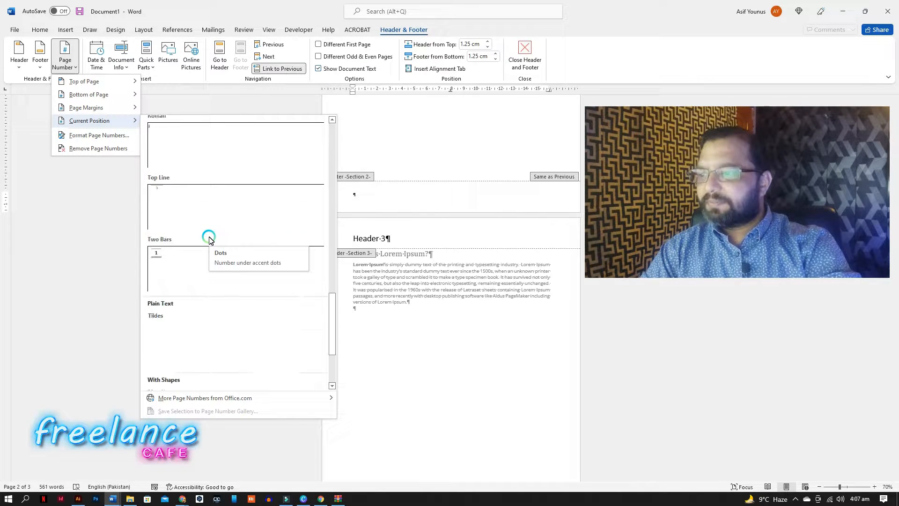
pyautogui.scroll(10, 209, 240)
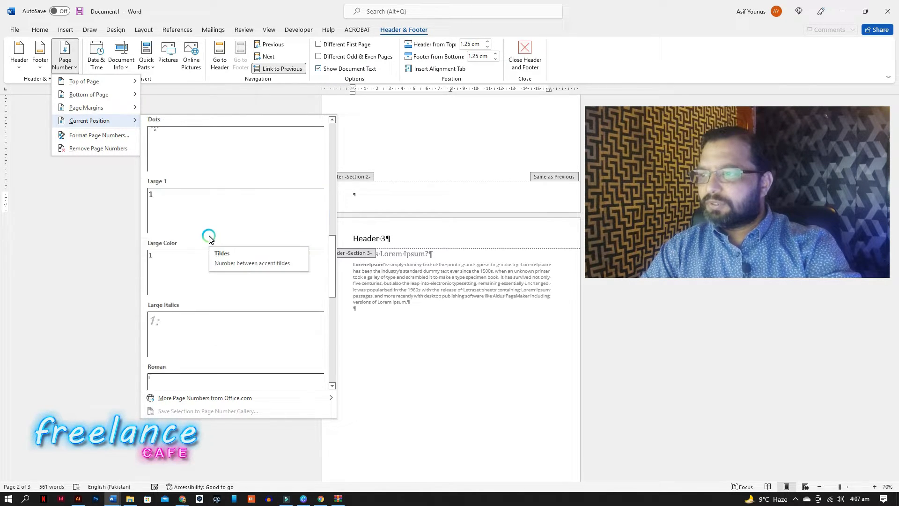
pyautogui.scroll(-10, 209, 239)
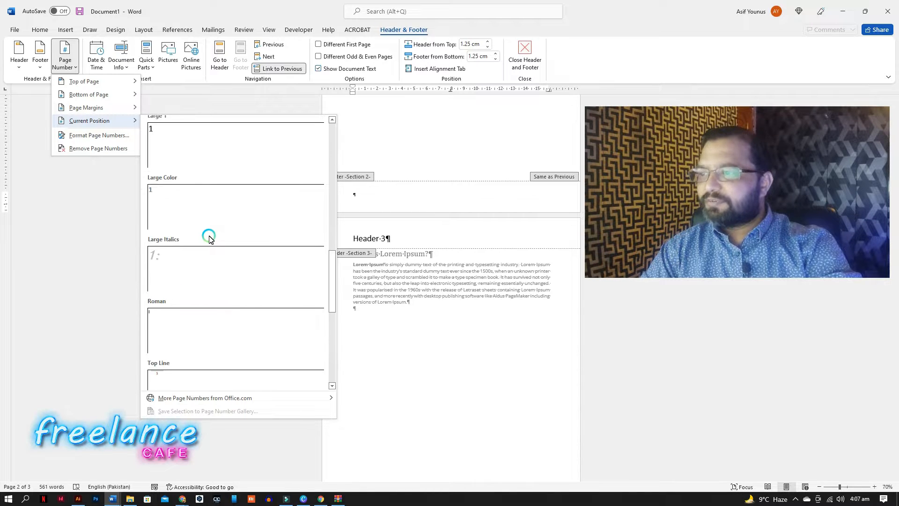
pyautogui.scroll(5, 210, 240)
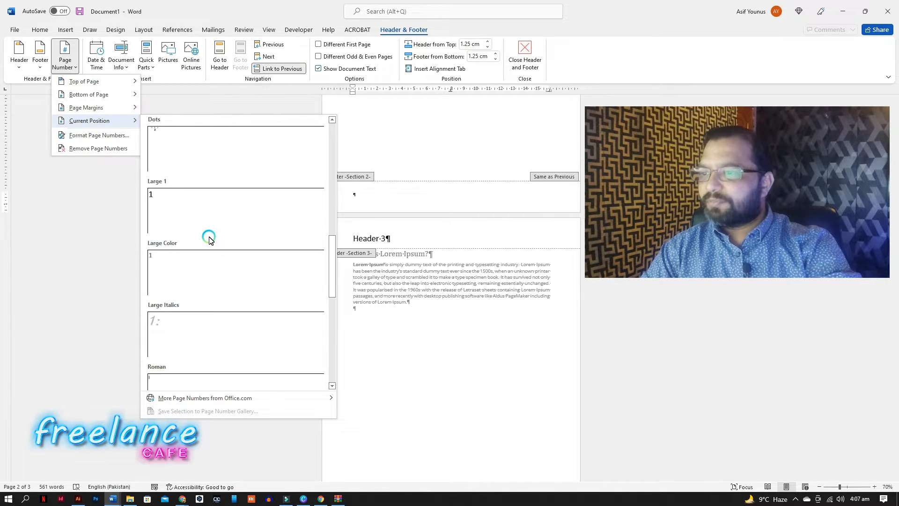
pyautogui.scroll(5, 209, 240)
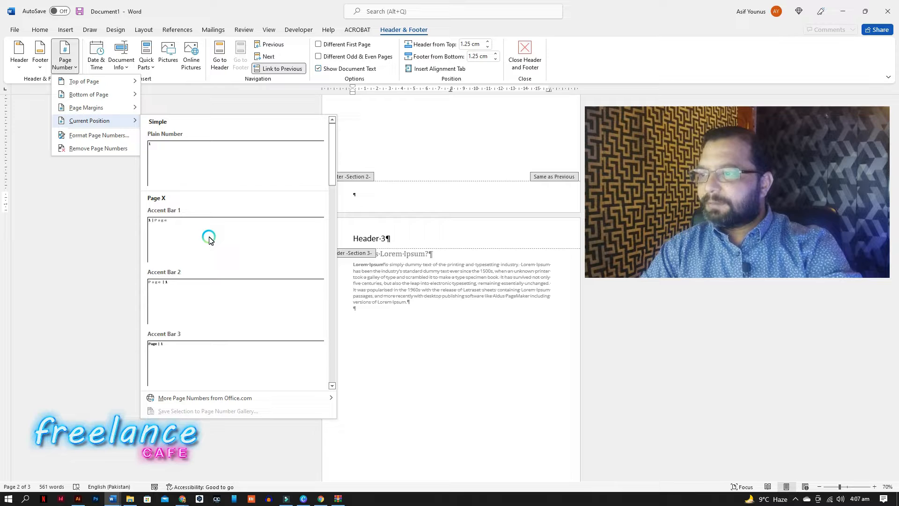
pyautogui.click(182, 346)
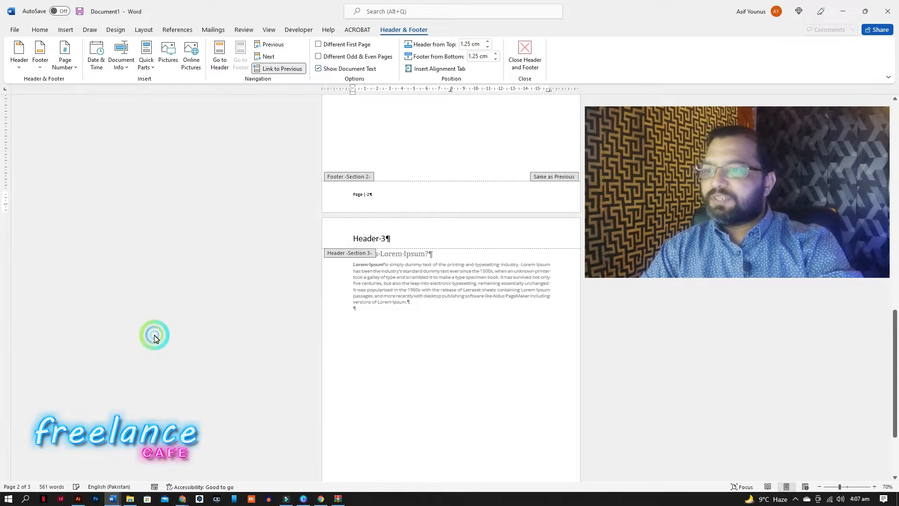
# Select the footer page number, remove its bold and enlarge it to 16 pt.
pyautogui.click(427, 197)
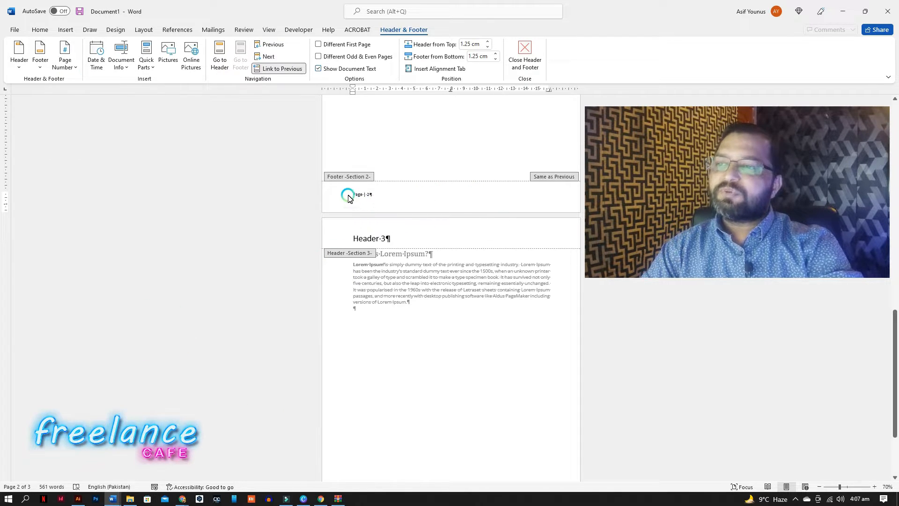
pyautogui.moveTo(348, 197); pyautogui.dragTo(378, 195)
pyautogui.click(40, 29)
pyautogui.click(125, 64)
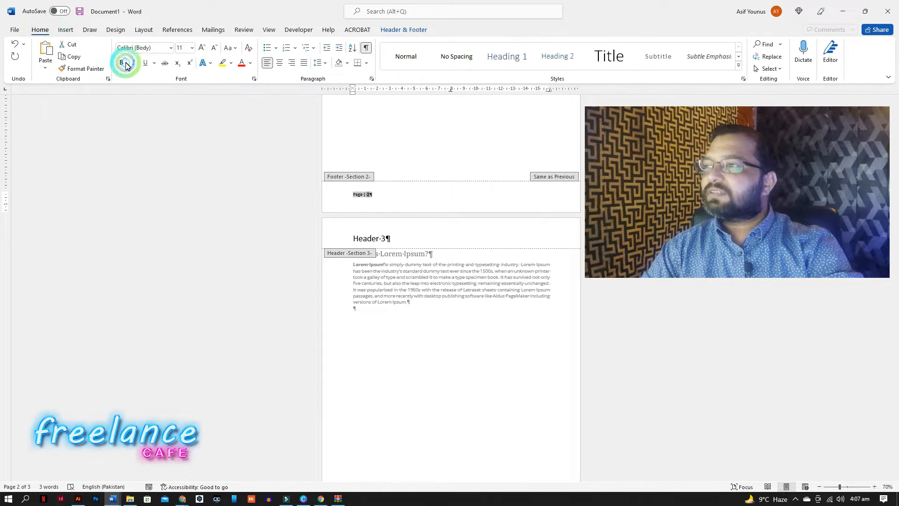
pyautogui.click(202, 47)
pyautogui.click(202, 47)
pyautogui.click(202, 47)
pyautogui.click(401, 207)
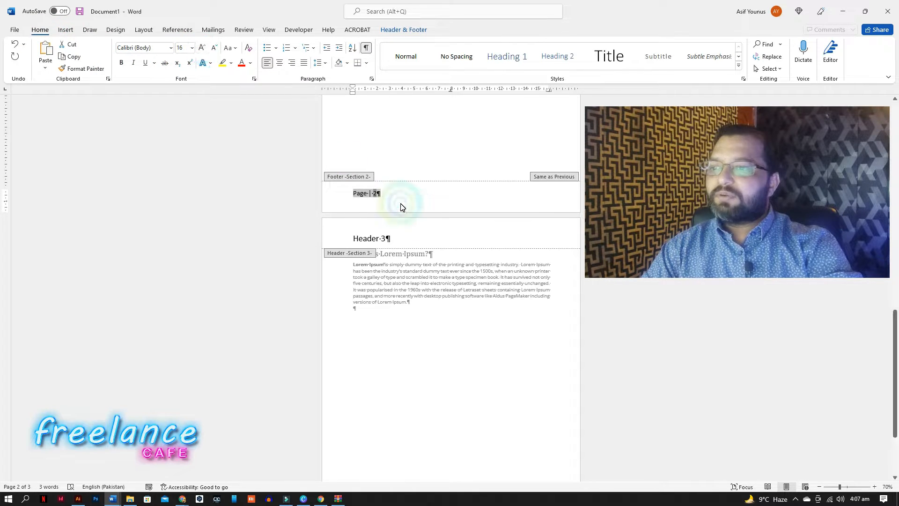
# Scroll through the document to review the page numbers in each section's footer.
pyautogui.click(401, 307)
pyautogui.scroll(-3, 402, 308)
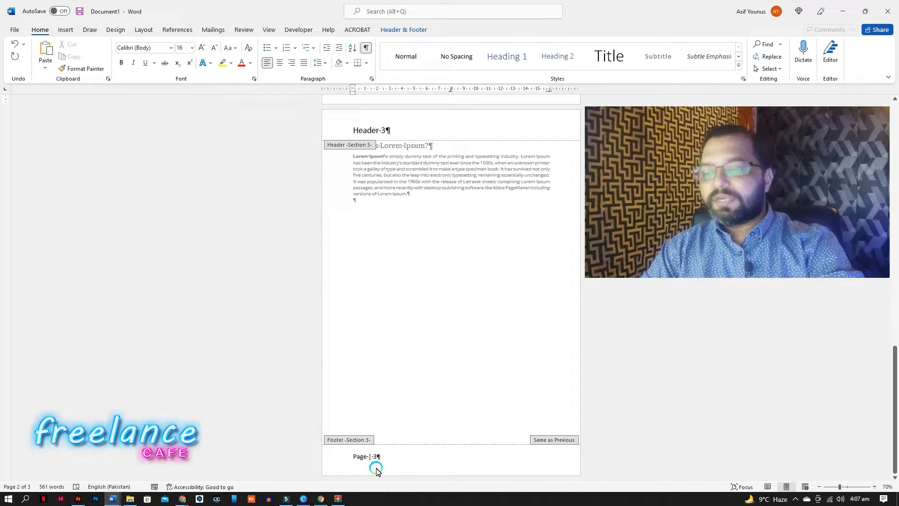
pyautogui.scroll(12, 414, 375)
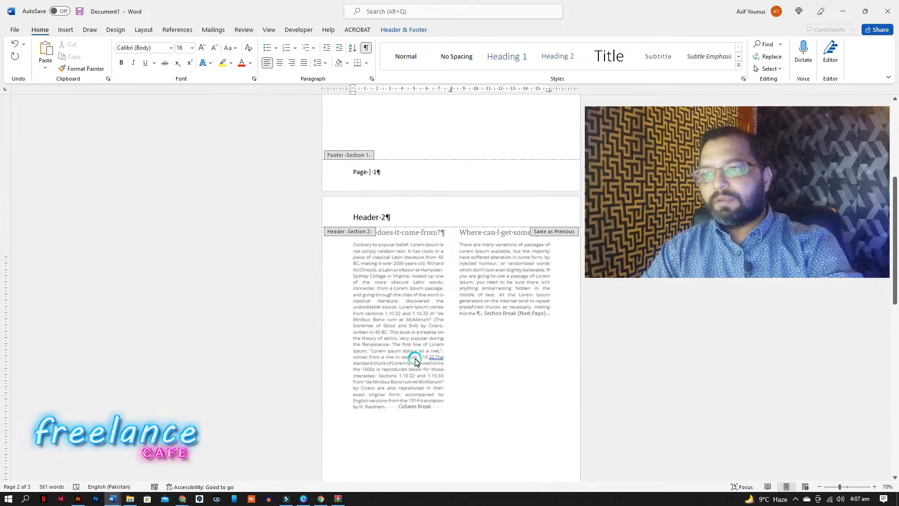
pyautogui.scroll(2, 416, 362)
pyautogui.scroll(-10, 425, 294)
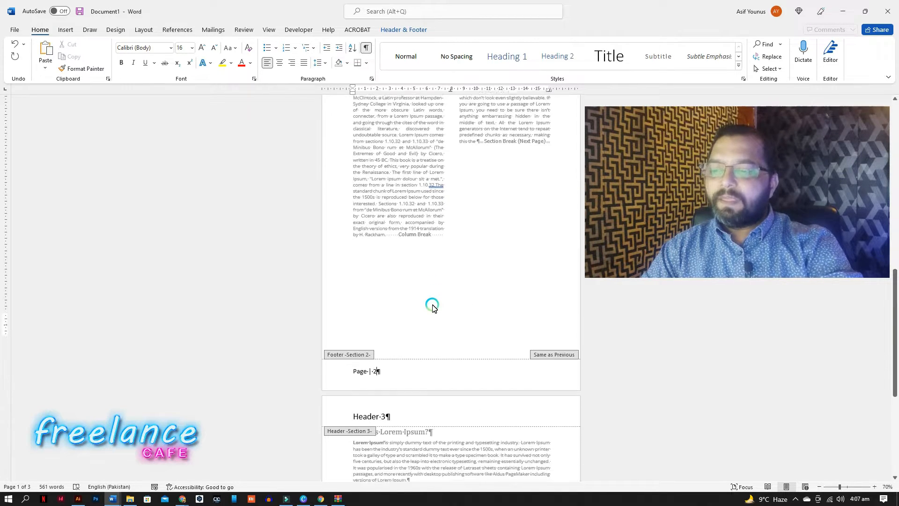
pyautogui.scroll(-2, 429, 312)
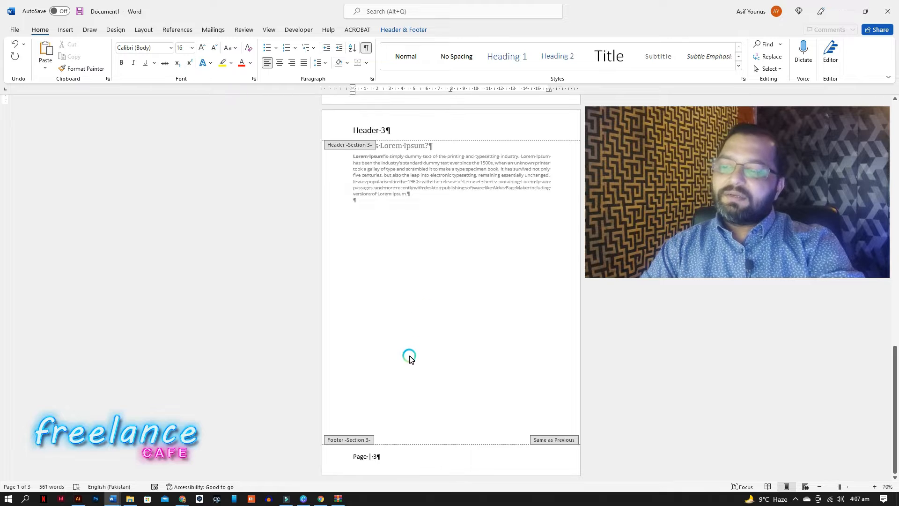
pyautogui.scroll(5, 394, 430)
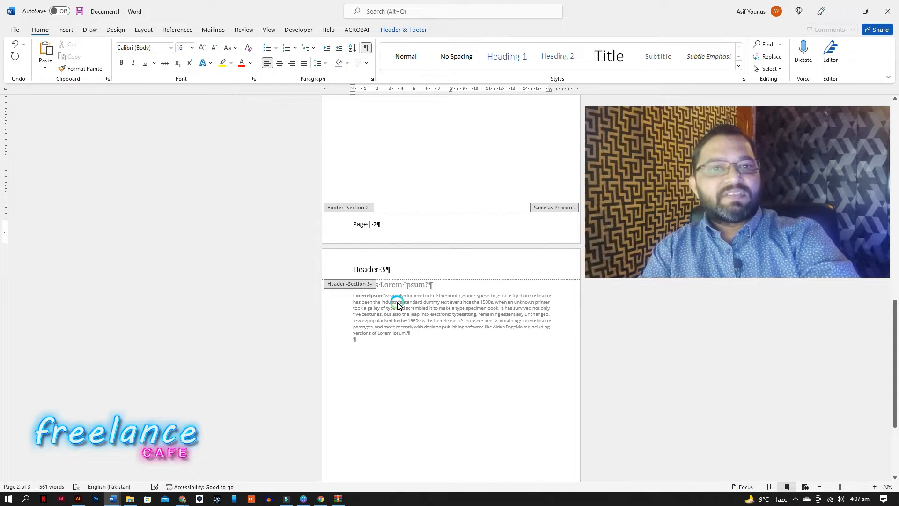
pyautogui.scroll(-5, 399, 318)
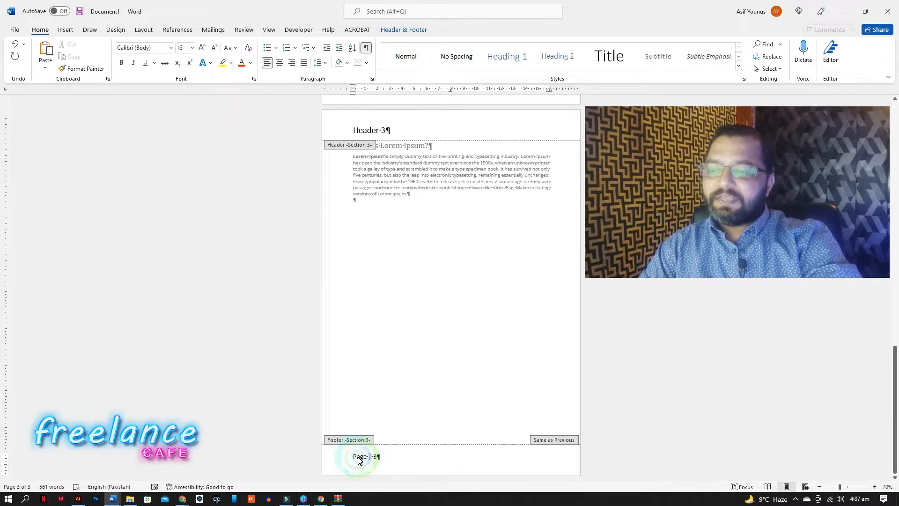
# Restart the third section's footer page numbering at 1 through the page number format settings.
pyautogui.moveTo(354, 458); pyautogui.dragTo(379, 459)
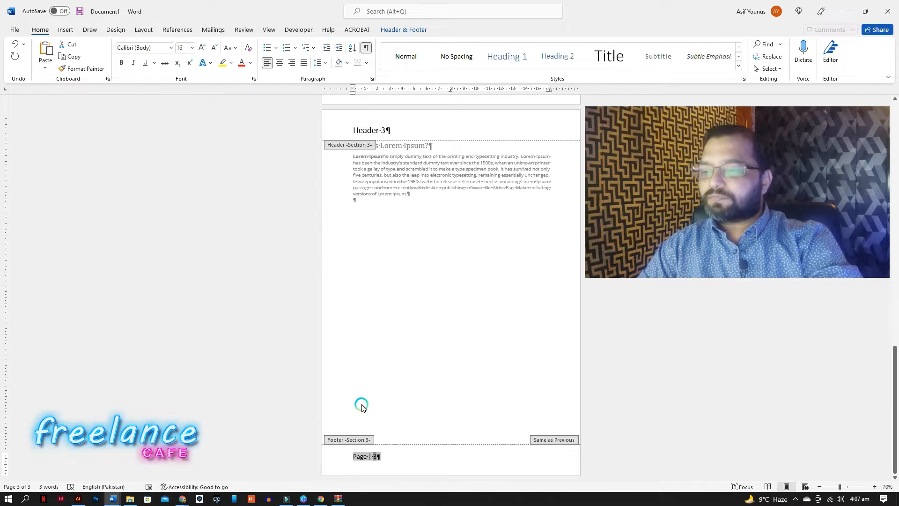
pyautogui.click(69, 29)
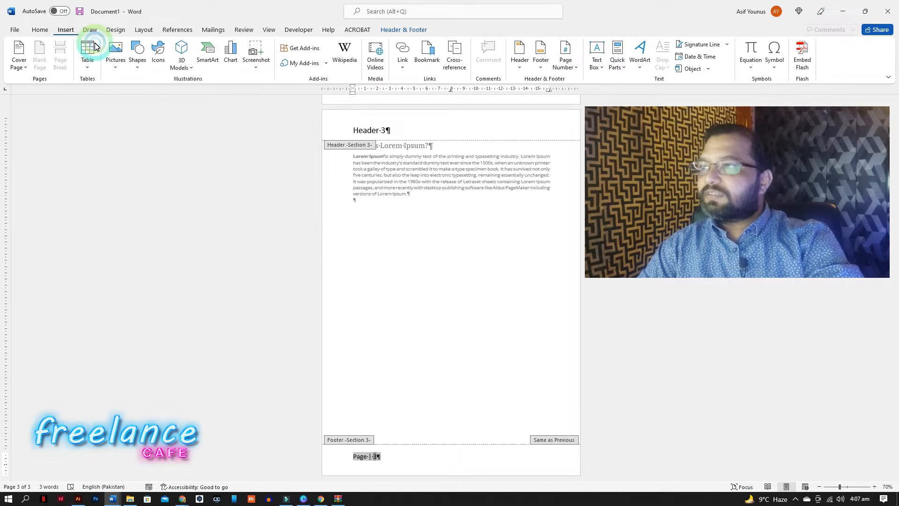
pyautogui.click(566, 60)
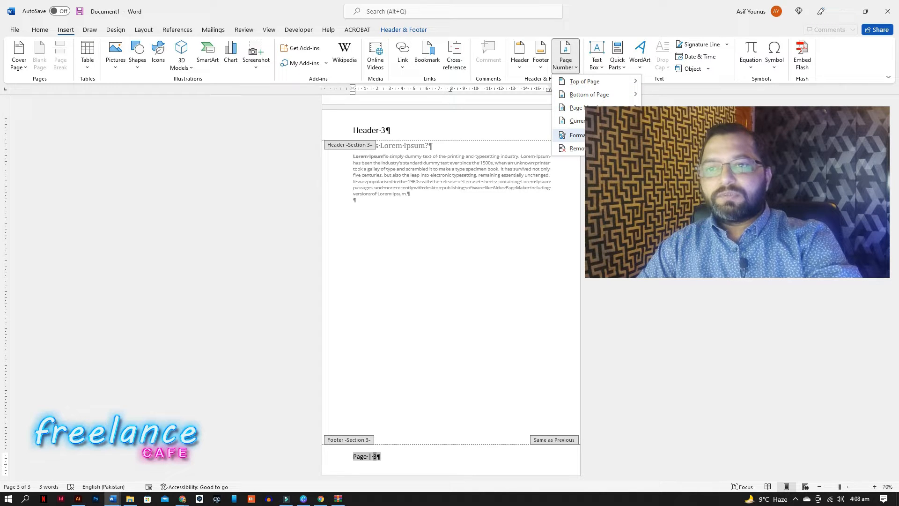
pyautogui.click(577, 135)
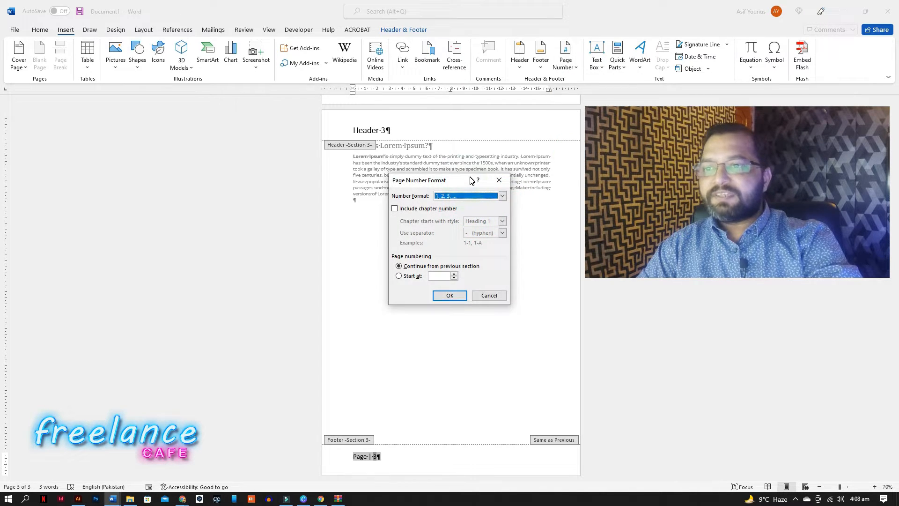
pyautogui.moveTo(458, 181); pyautogui.dragTo(269, 103)
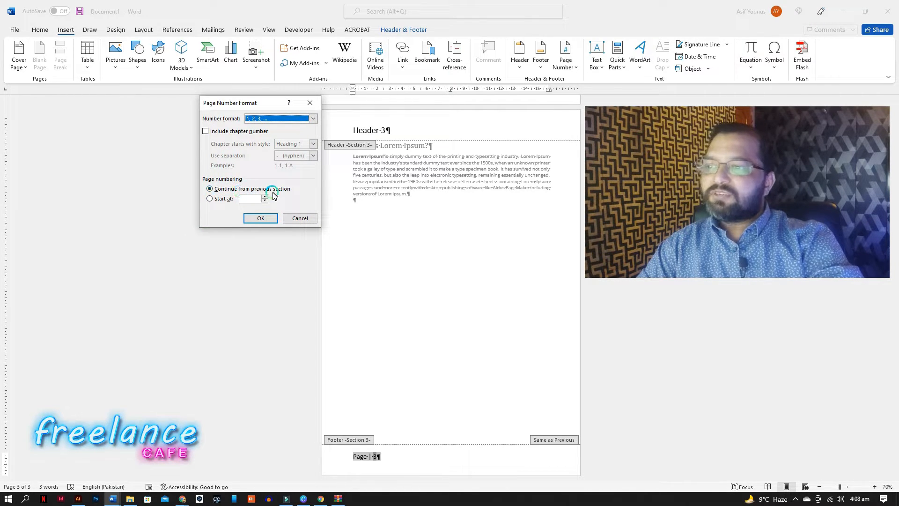
pyautogui.click(222, 200)
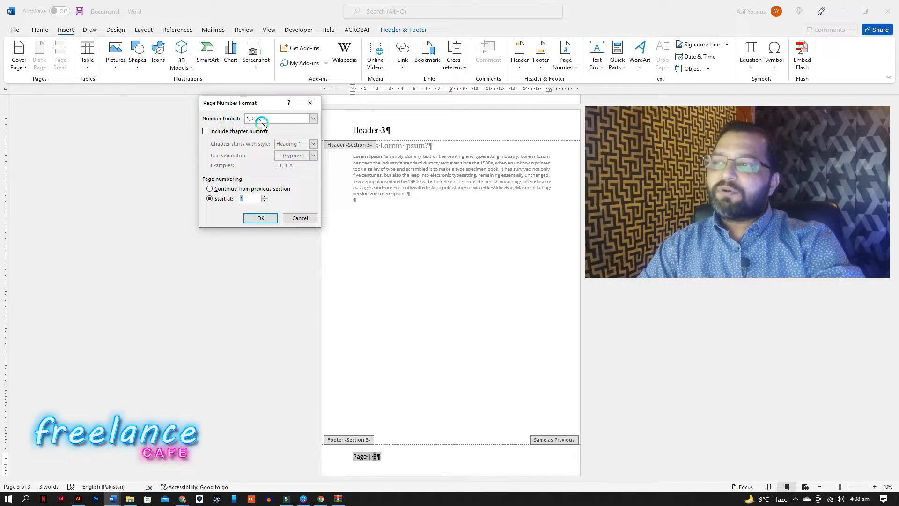
pyautogui.click(313, 118)
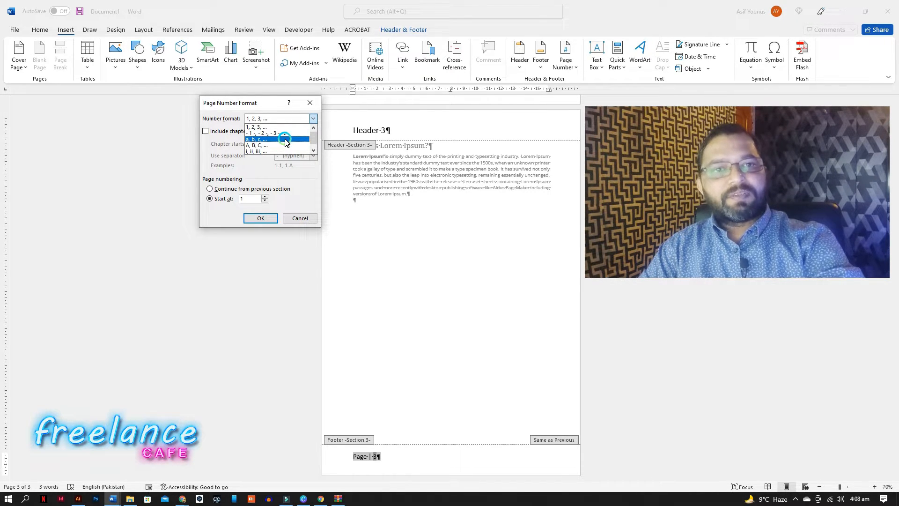
pyautogui.click(257, 195)
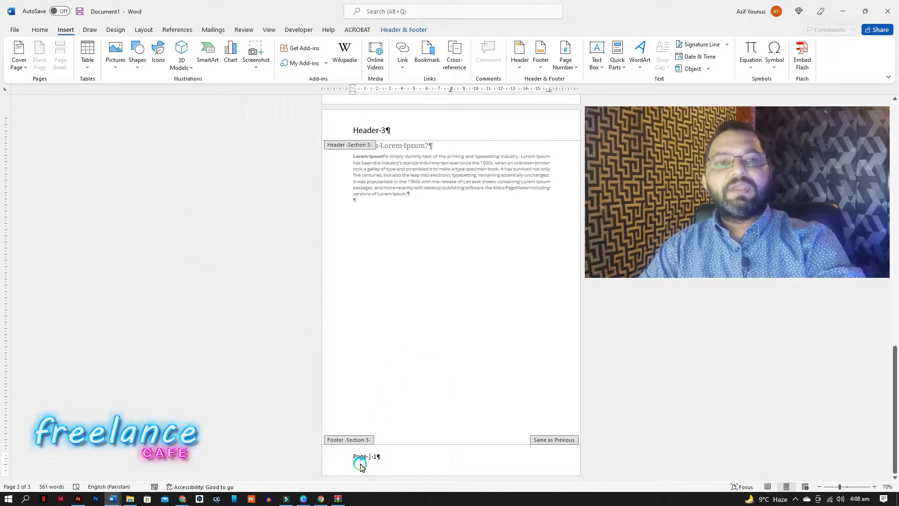
# Add blank paragraphs and a page break after the third section's Lorem Ipsum paragraph.
pyautogui.scroll(10, 378, 473)
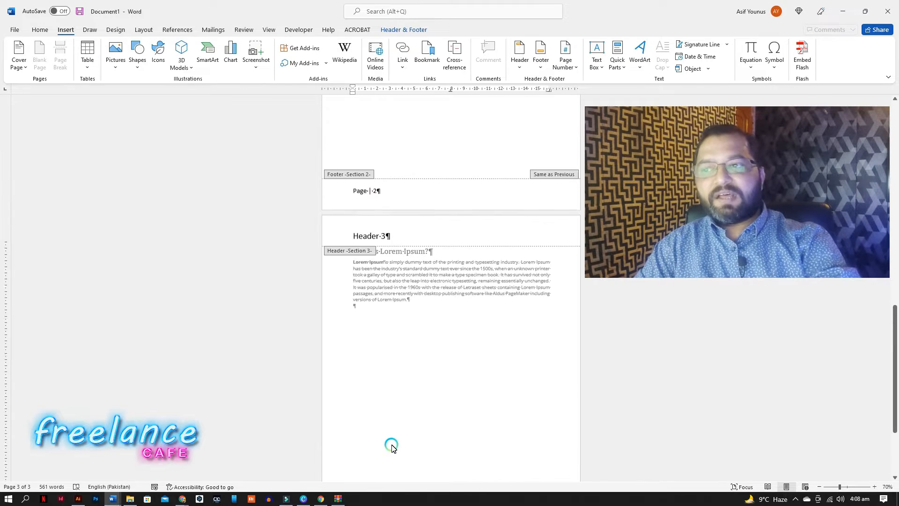
pyautogui.scroll(10, 391, 429)
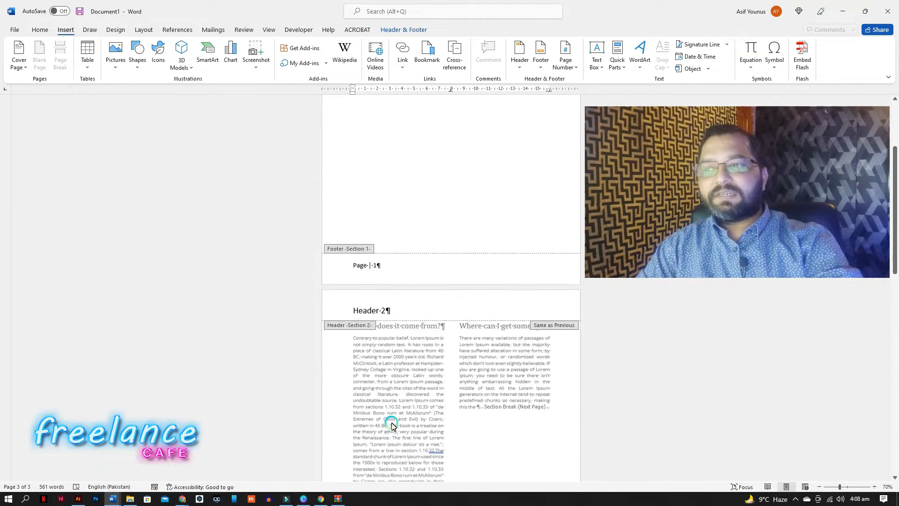
pyautogui.scroll(-10, 373, 337)
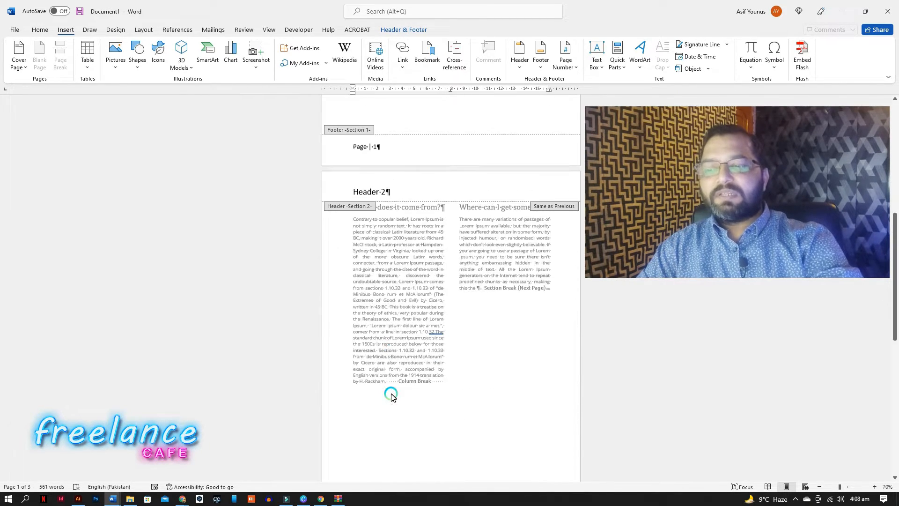
pyautogui.scroll(-5, 402, 417)
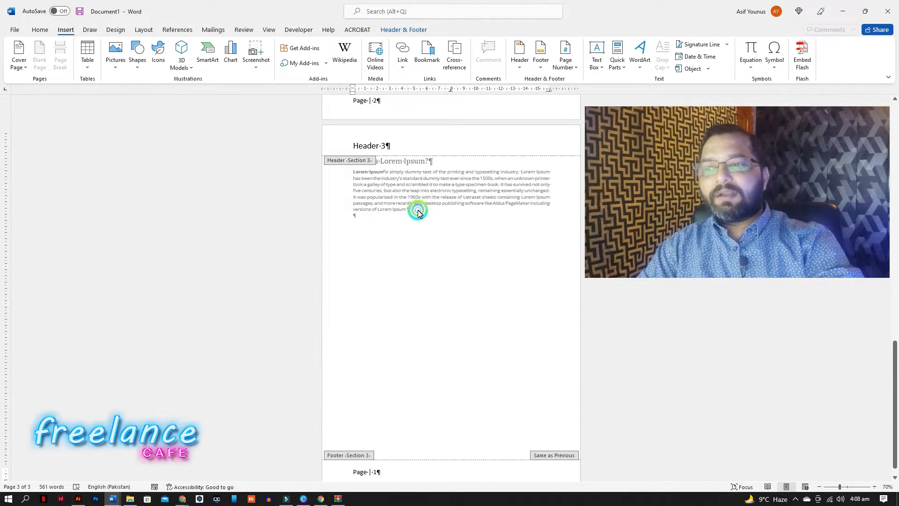
pyautogui.doubleClick(416, 211)
pyautogui.press('Return')
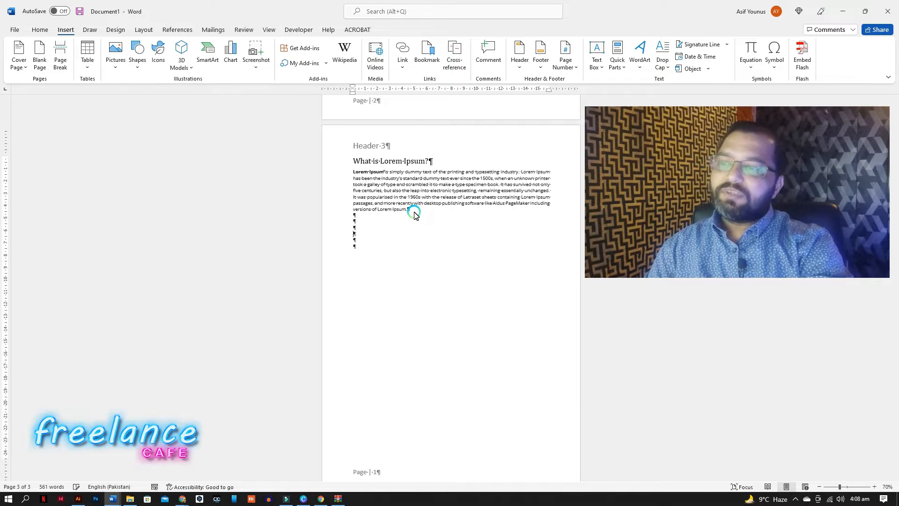
pyautogui.hotkey('ctrl', 'Return')
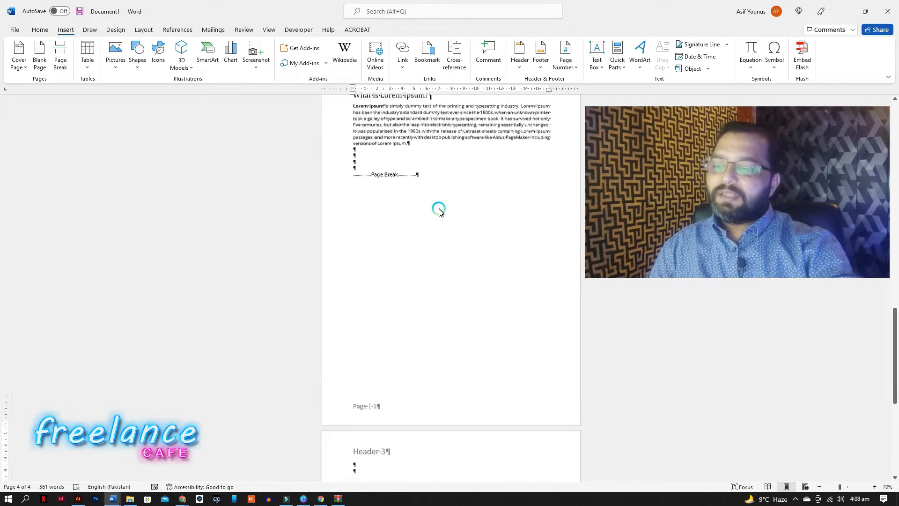
# Apply the Heading 1 style to the "What is Lorem Ipsum?" heading on the Header-2 page.
pyautogui.scroll(-5, 444, 229)
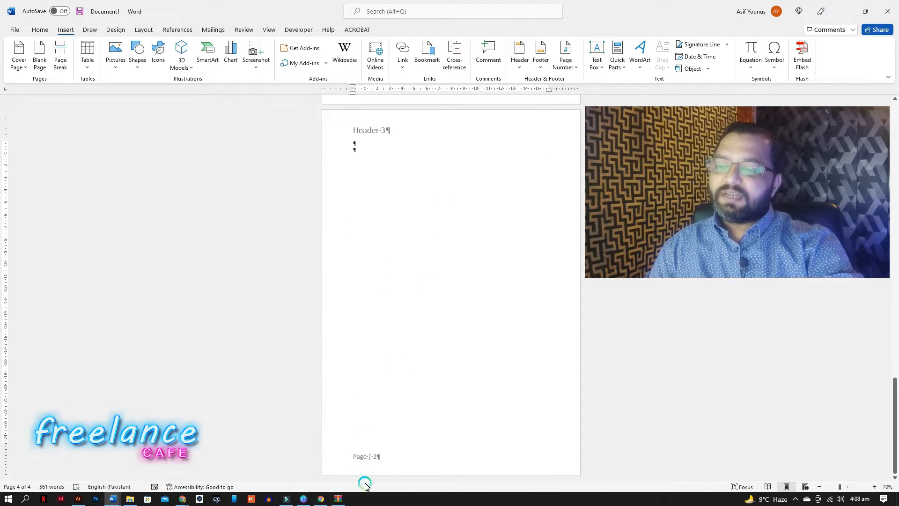
pyautogui.scroll(2, 392, 193)
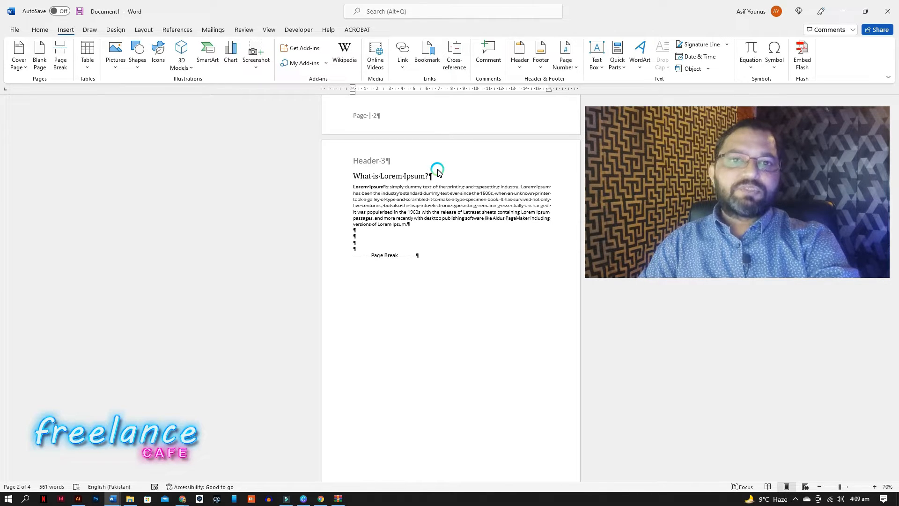
pyautogui.scroll(5, 438, 173)
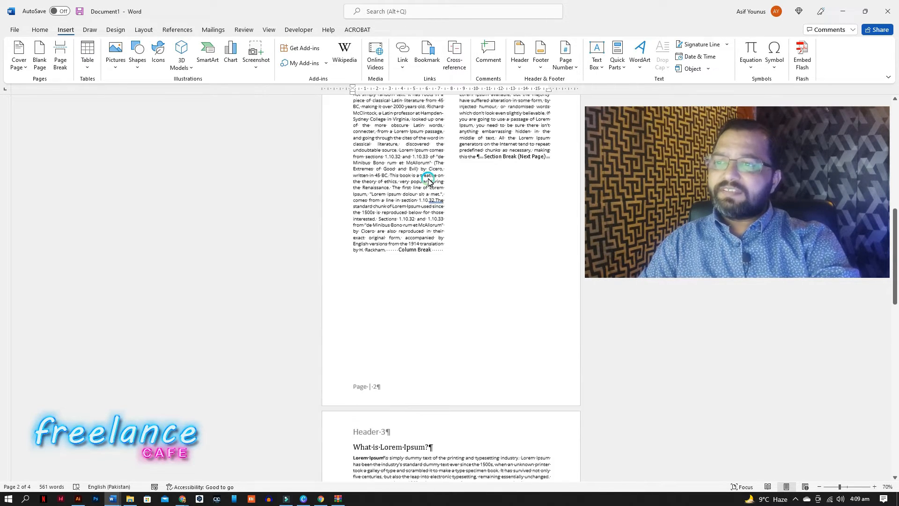
pyautogui.scroll(8, 428, 180)
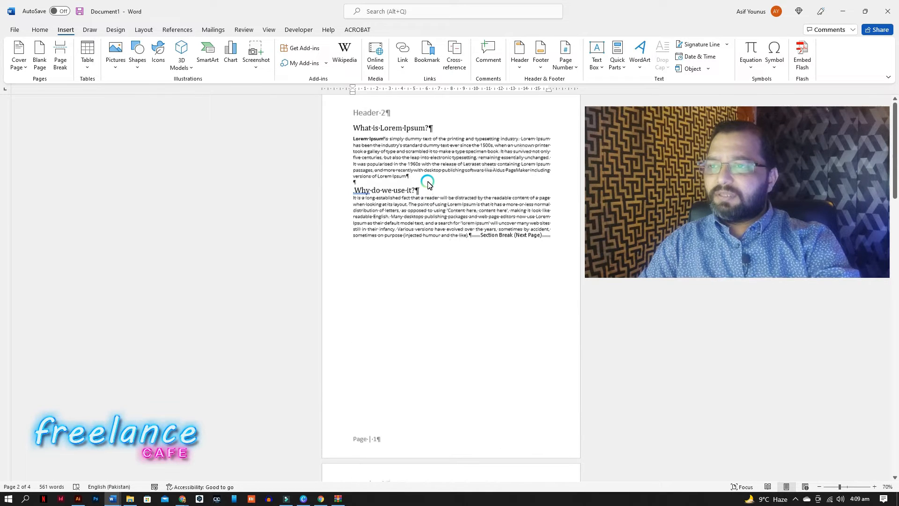
pyautogui.moveTo(353, 135); pyautogui.dragTo(443, 137)
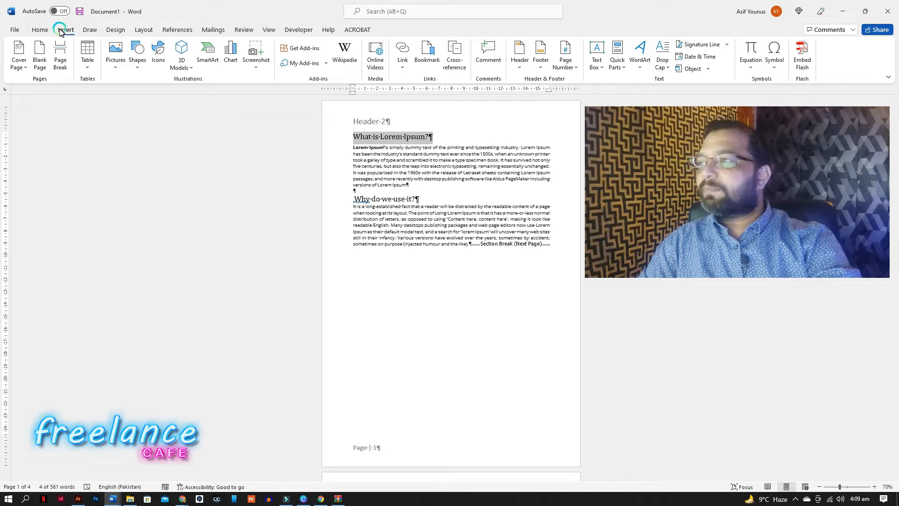
pyautogui.click(40, 29)
pyautogui.click(507, 57)
pyautogui.click(430, 190)
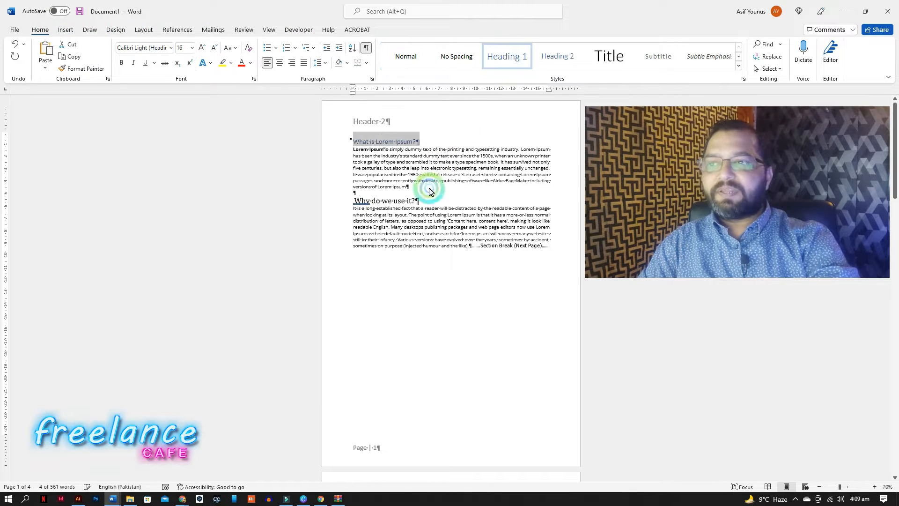
# Apply the Heading 2 style to the "Why do we use it?" heading.
pyautogui.moveTo(415, 202); pyautogui.dragTo(357, 202)
pyautogui.click(565, 65)
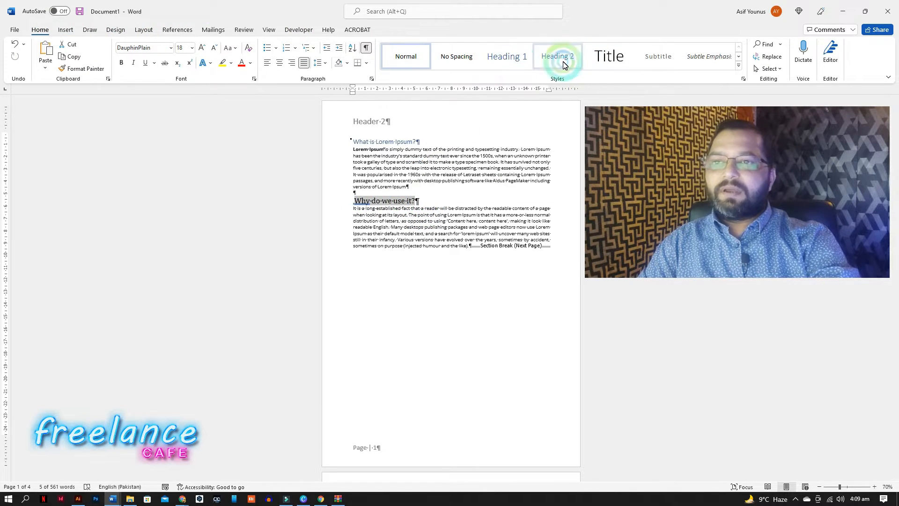
pyautogui.click(409, 207)
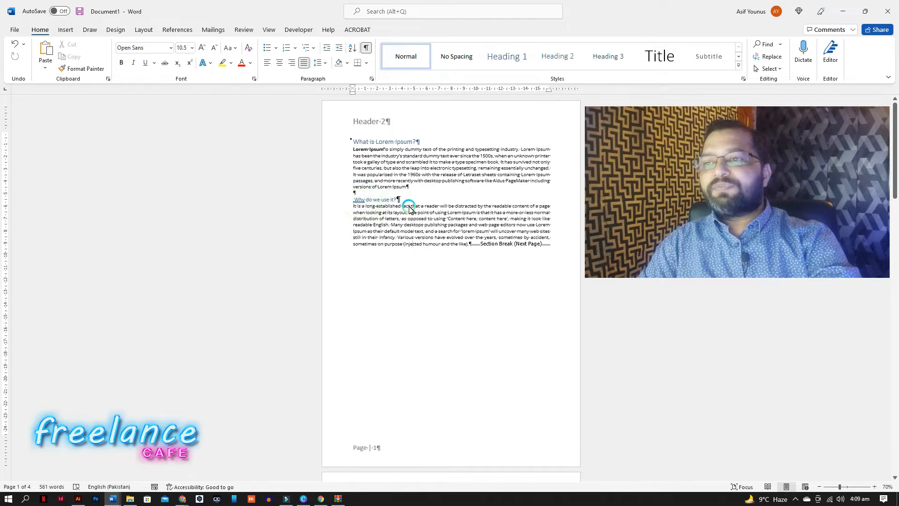
# Set the middle lines of the first Lorem Ipsum paragraph to the DM Sans Medium font.
pyautogui.scroll(-3, 426, 285)
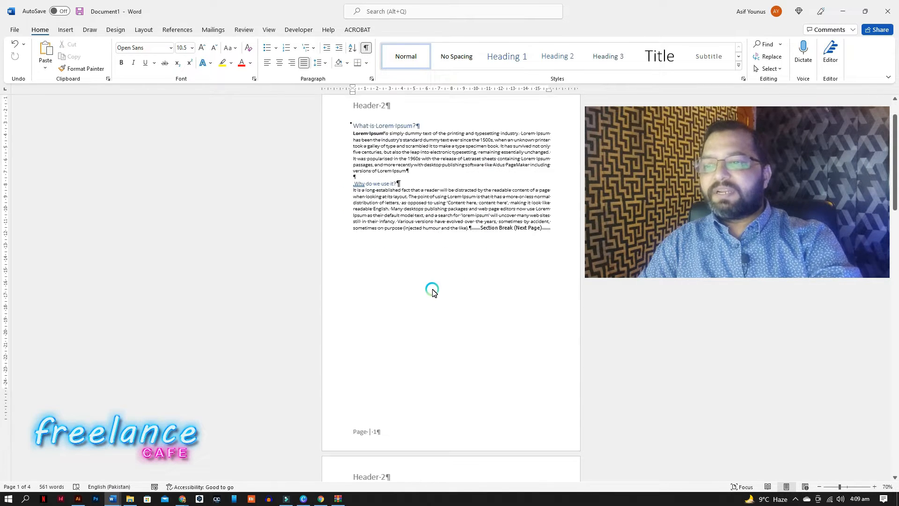
pyautogui.scroll(3, 421, 283)
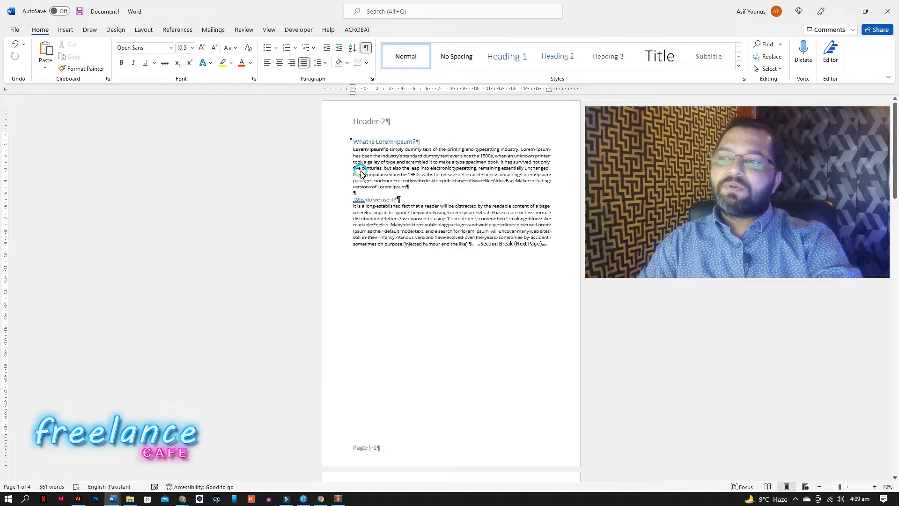
pyautogui.moveTo(360, 172); pyautogui.dragTo(551, 178)
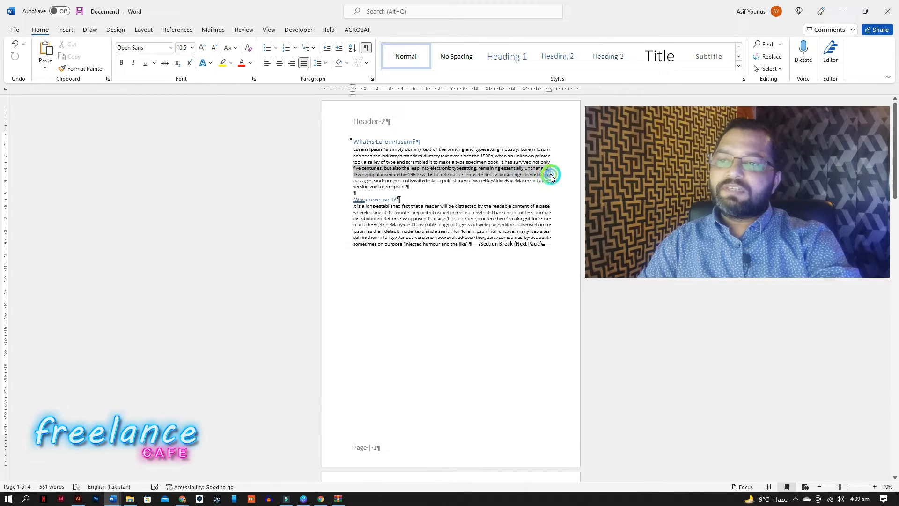
pyautogui.click(171, 48)
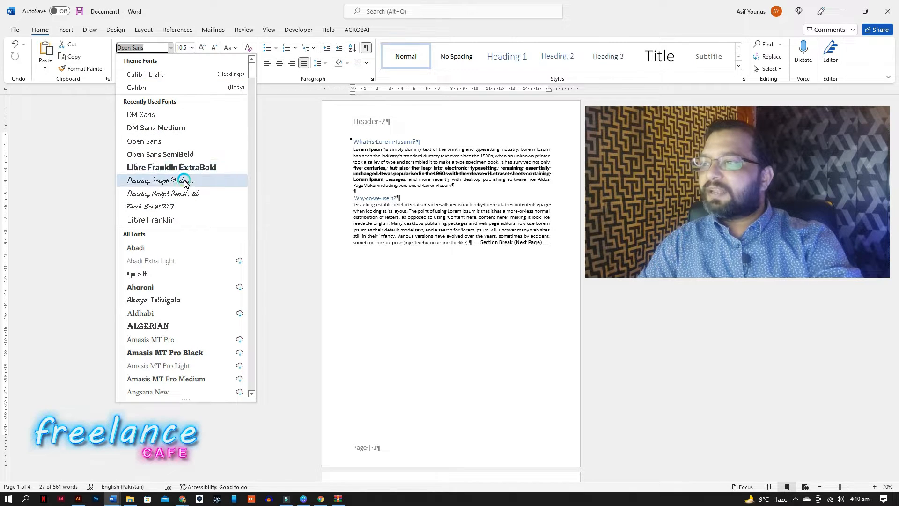
pyautogui.click(177, 128)
pyautogui.click(454, 261)
# Set the middle lines of the "Why do we use it?" paragraph to the Aharoni font.
pyautogui.click(407, 242)
pyautogui.moveTo(406, 242); pyautogui.dragTo(542, 222)
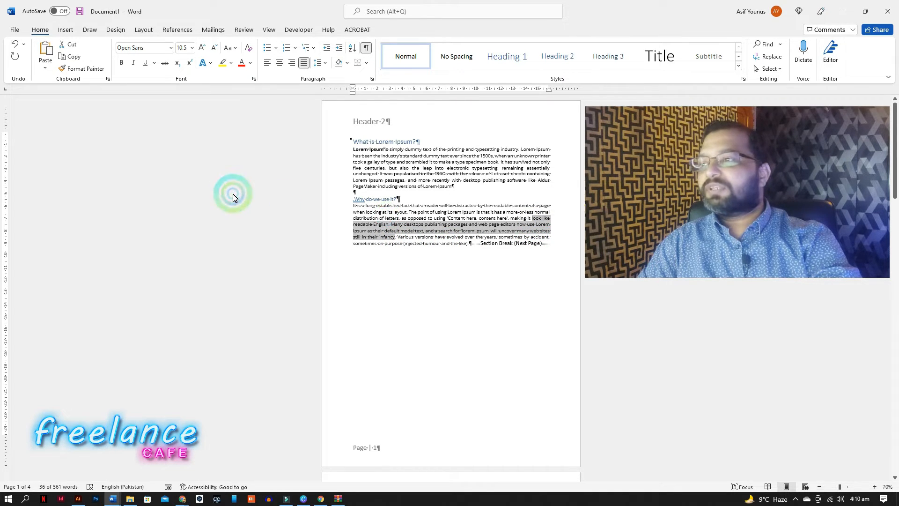
pyautogui.click(170, 49)
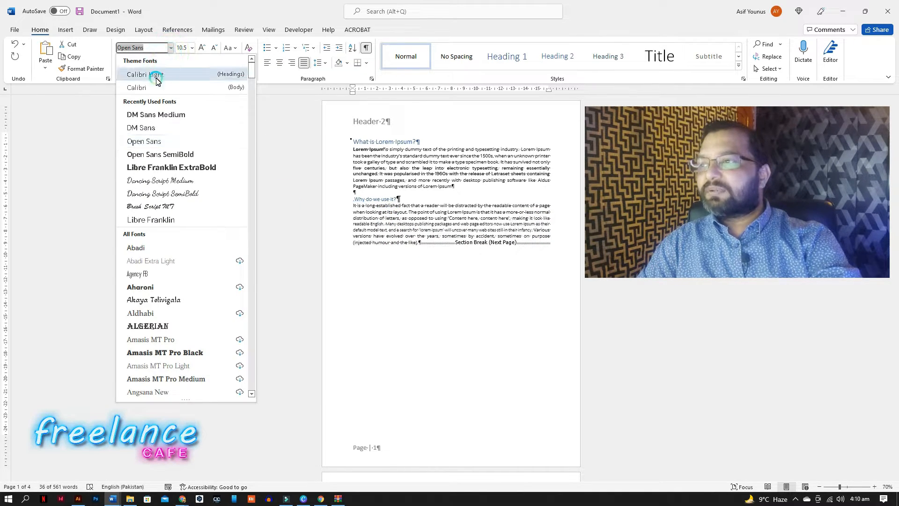
pyautogui.click(164, 287)
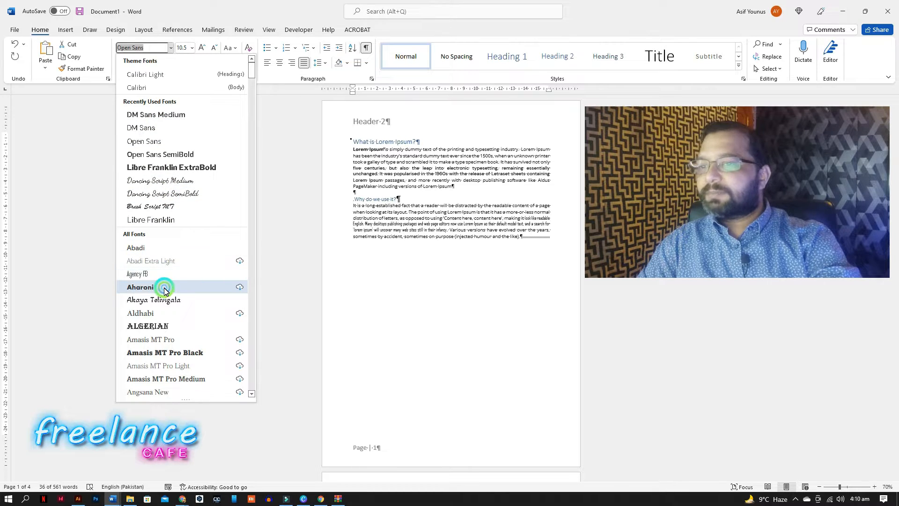
pyautogui.click(498, 234)
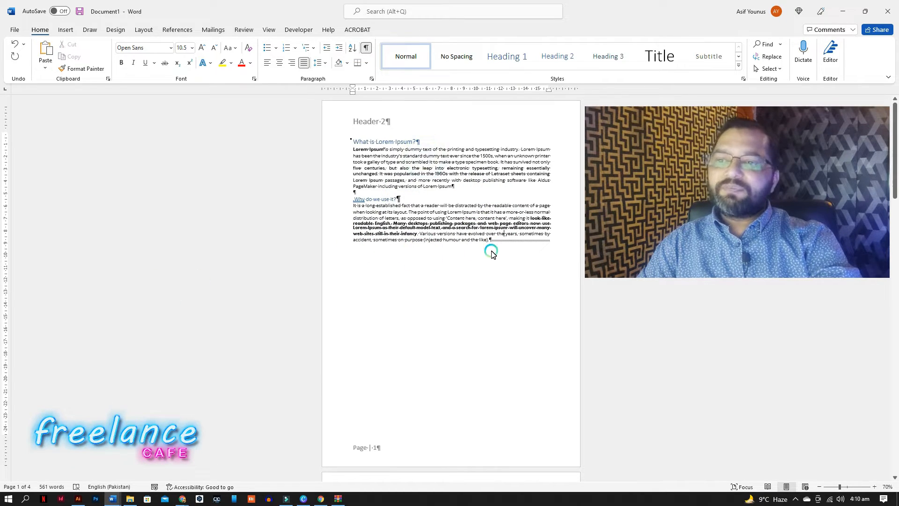
# Hide the formatting marks in the document.
pyautogui.click(874, 487)
pyautogui.click(874, 487)
pyautogui.click(874, 487)
pyautogui.click(874, 487)
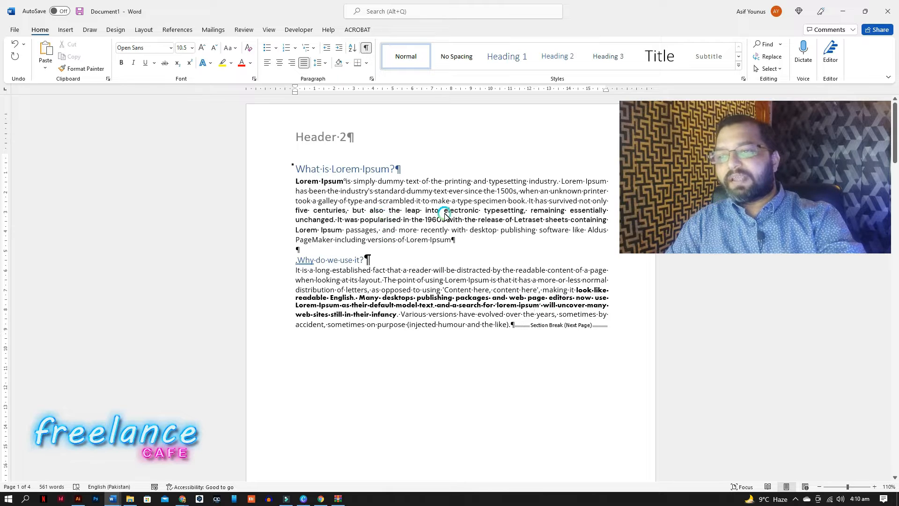
pyautogui.click(366, 48)
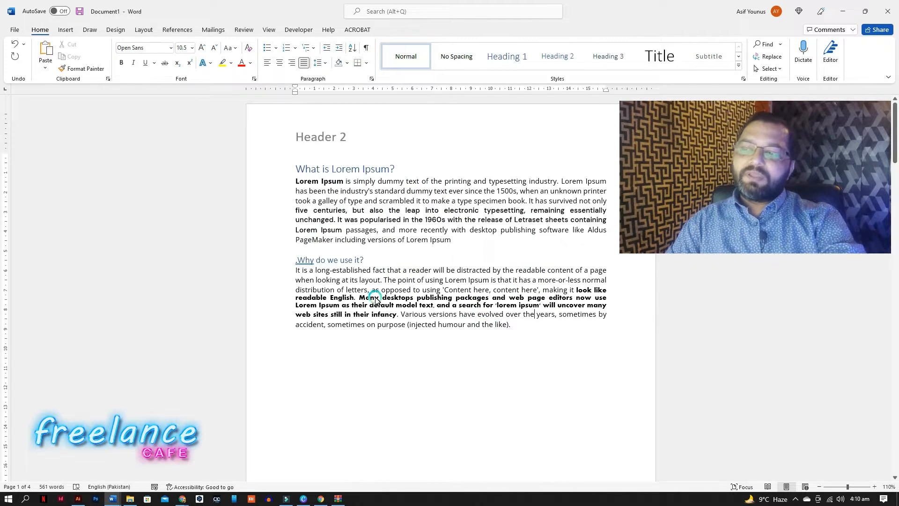
# Accept the grammar suggestion that removes the stray period before "Why do we use it?".
pyautogui.click(301, 264)
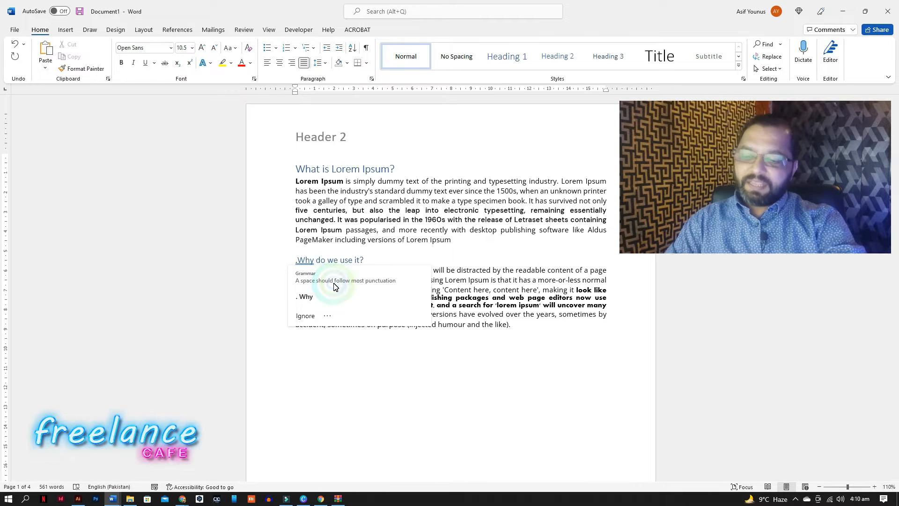
pyautogui.click(334, 292)
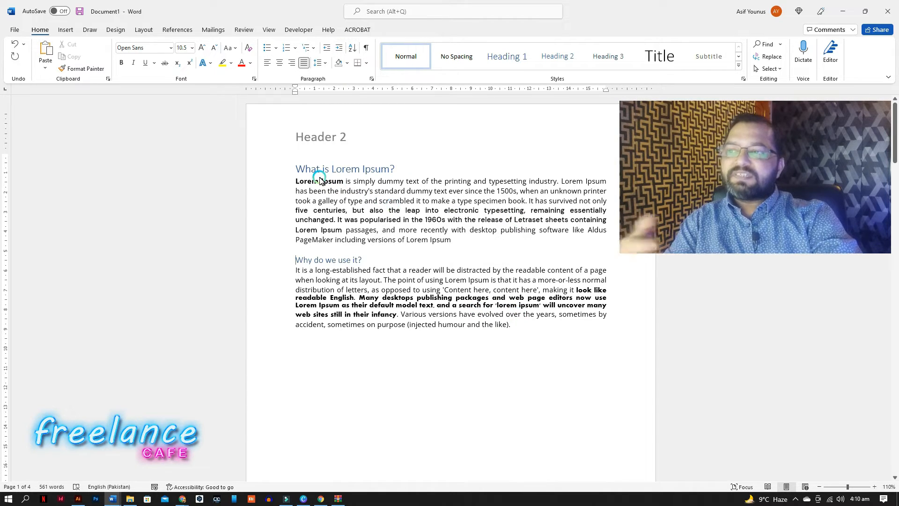
pyautogui.click(355, 260)
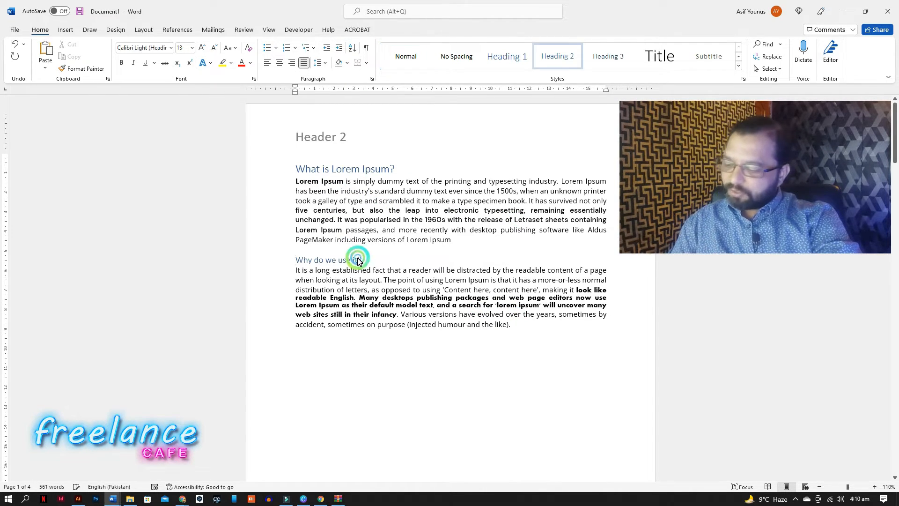
# Clear all formatting from the entire document.
pyautogui.hotkey('ctrl', 'a')
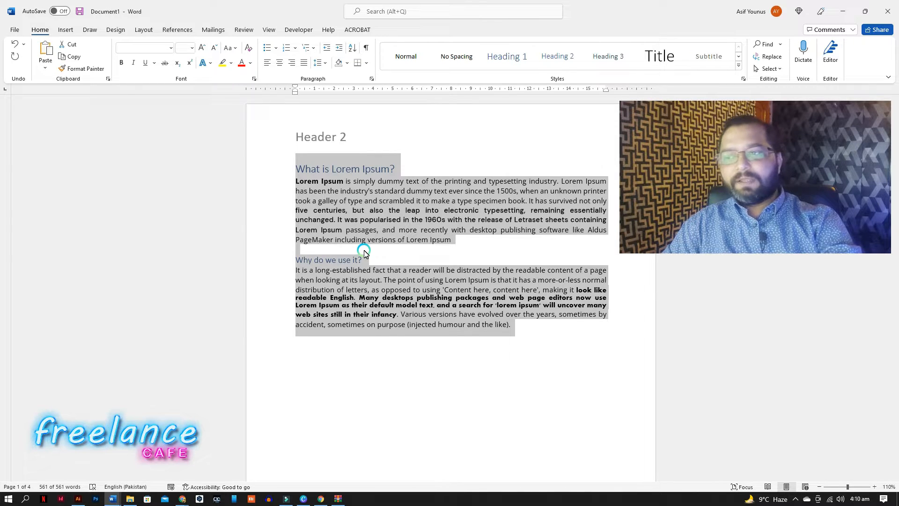
pyautogui.click(248, 49)
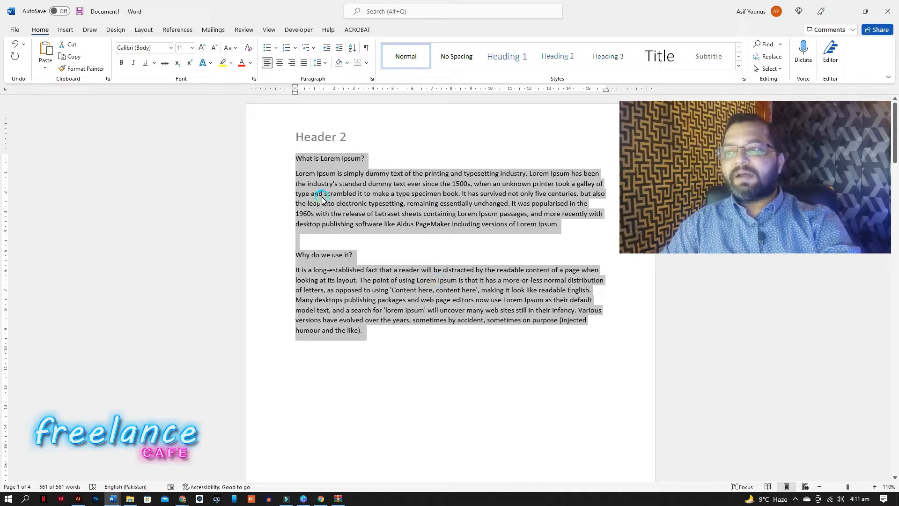
# Justify the article text from "What is Lorem Ipsum?" to the end.
pyautogui.click(405, 225)
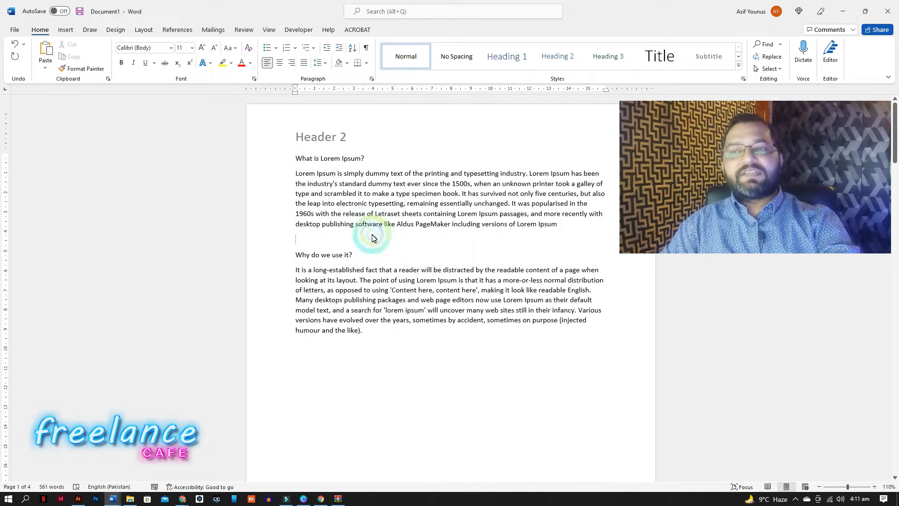
pyautogui.moveTo(294, 161); pyautogui.dragTo(482, 327)
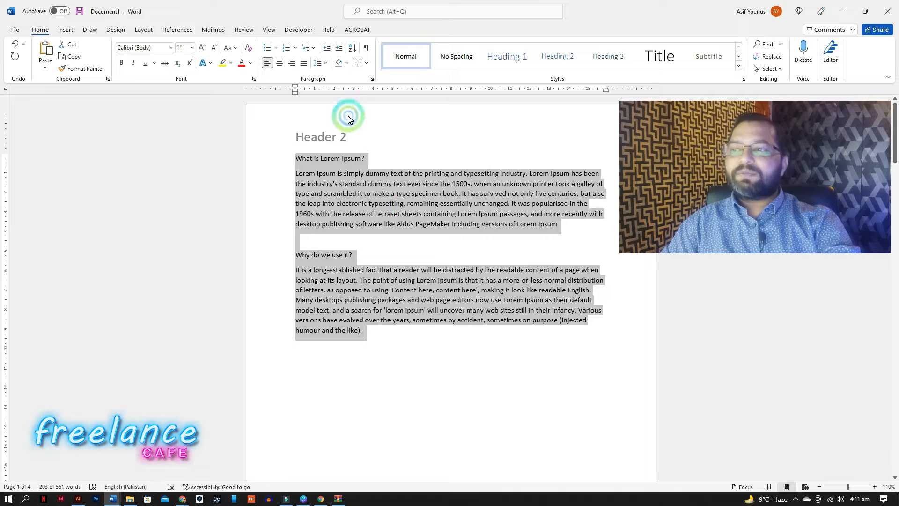
pyautogui.click(304, 63)
pyautogui.click(462, 331)
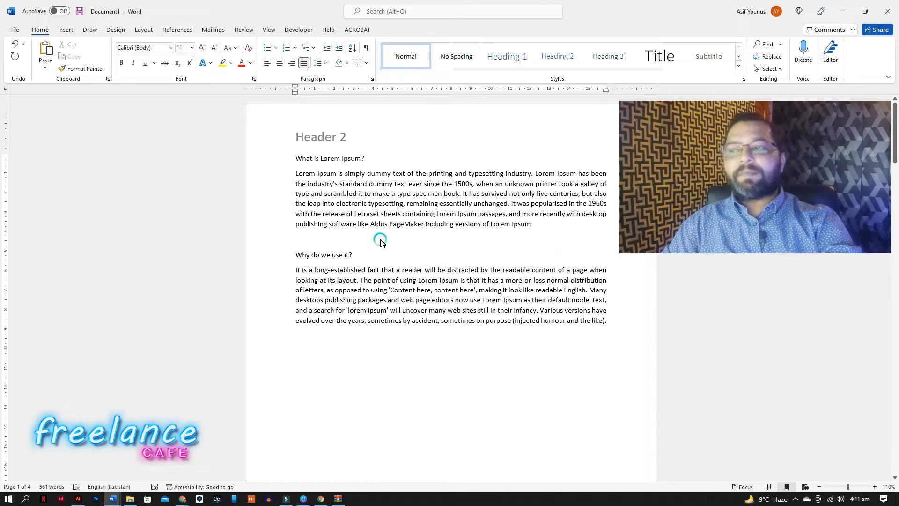
# Make the "What is Lorem Ipsum?" heading bold and enlarge its font to 16 pt.
pyautogui.moveTo(295, 159); pyautogui.dragTo(380, 158)
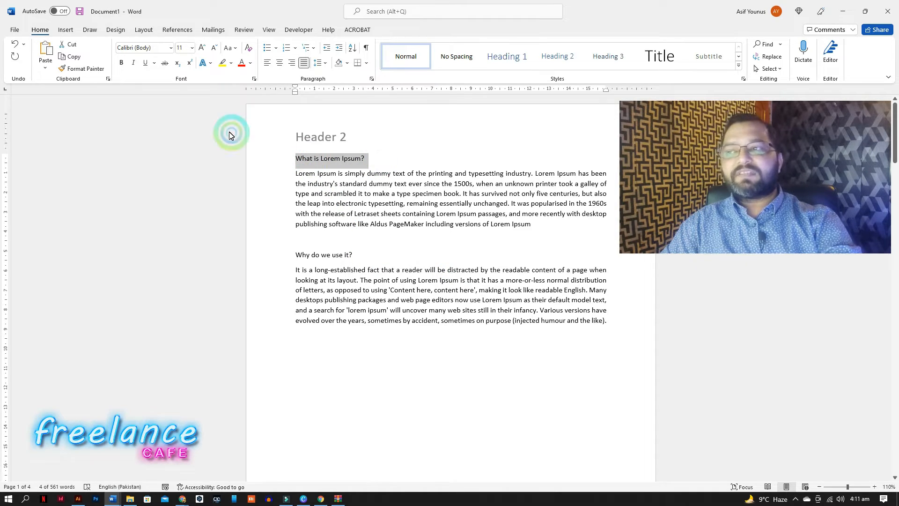
pyautogui.click(122, 63)
pyautogui.click(201, 47)
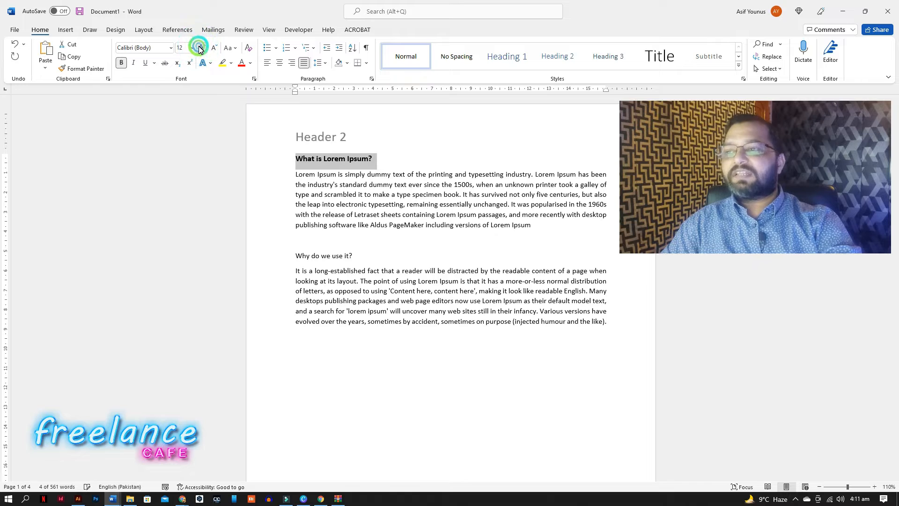
pyautogui.click(201, 48)
pyautogui.click(201, 47)
# Make the "Why do we use it?" heading bold and resize its font to 20 pt.
pyautogui.moveTo(358, 261); pyautogui.dragTo(297, 264)
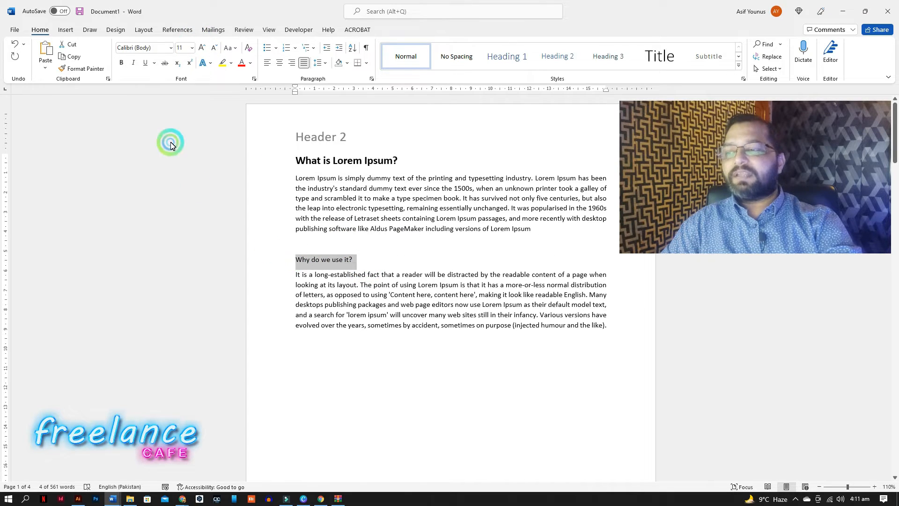
pyautogui.click(121, 63)
pyautogui.click(204, 49)
pyautogui.click(204, 49)
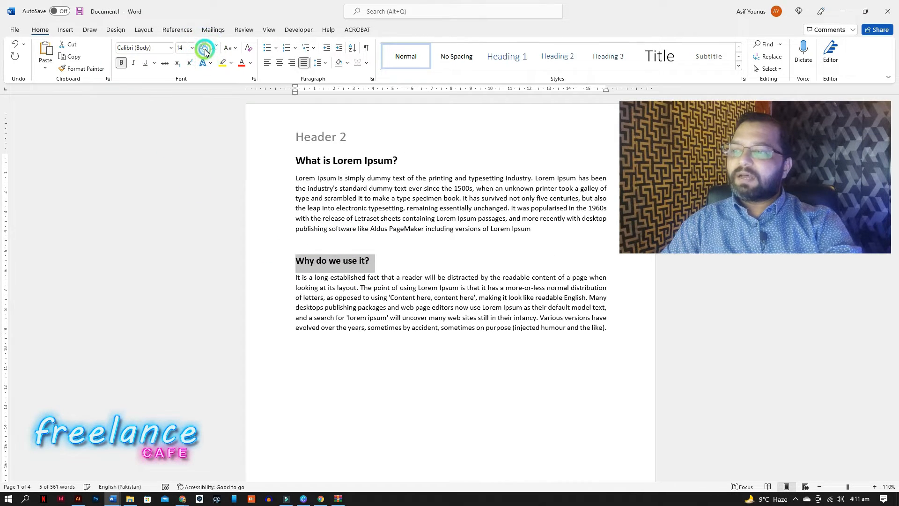
pyautogui.click(204, 49)
pyautogui.click(204, 49)
pyautogui.click(204, 49)
pyautogui.click(204, 49)
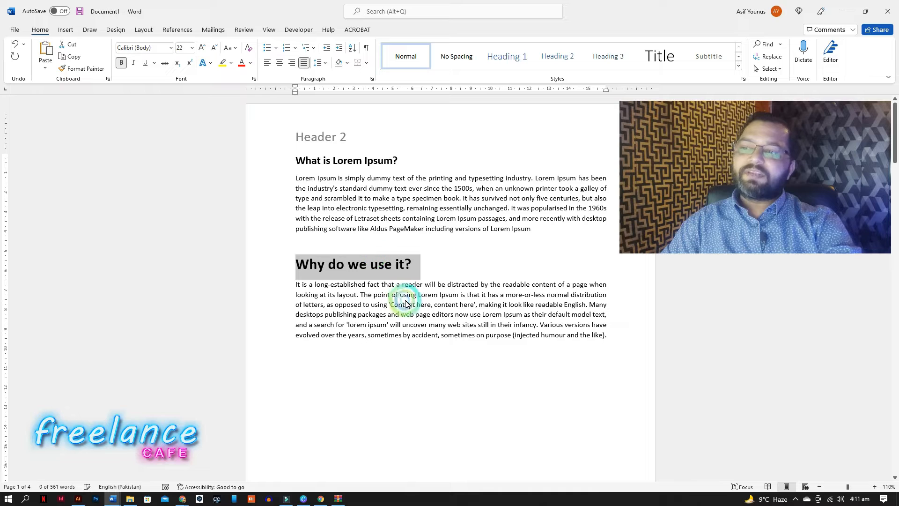
pyautogui.click(214, 48)
pyautogui.click(390, 334)
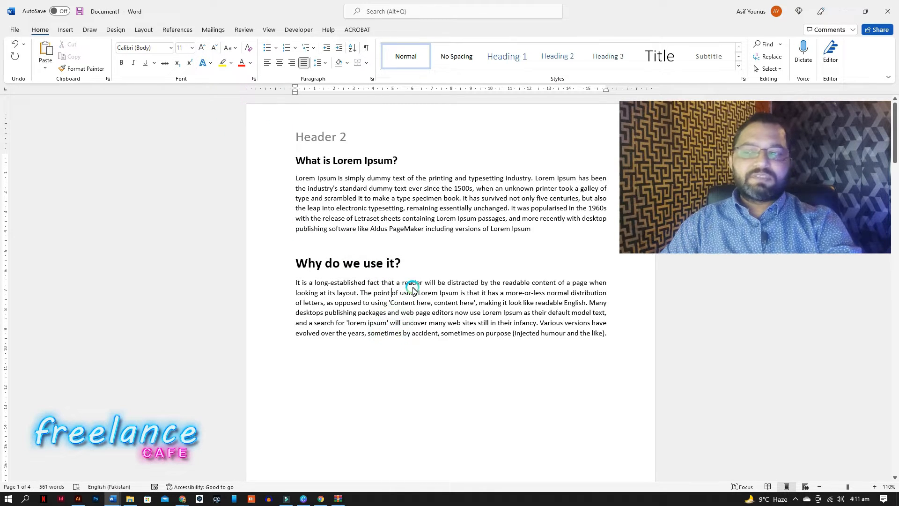
# Colour the "What is Lorem Ipsum?" heading red and set its font to DM Sans Medium.
pyautogui.moveTo(405, 161); pyautogui.dragTo(285, 170)
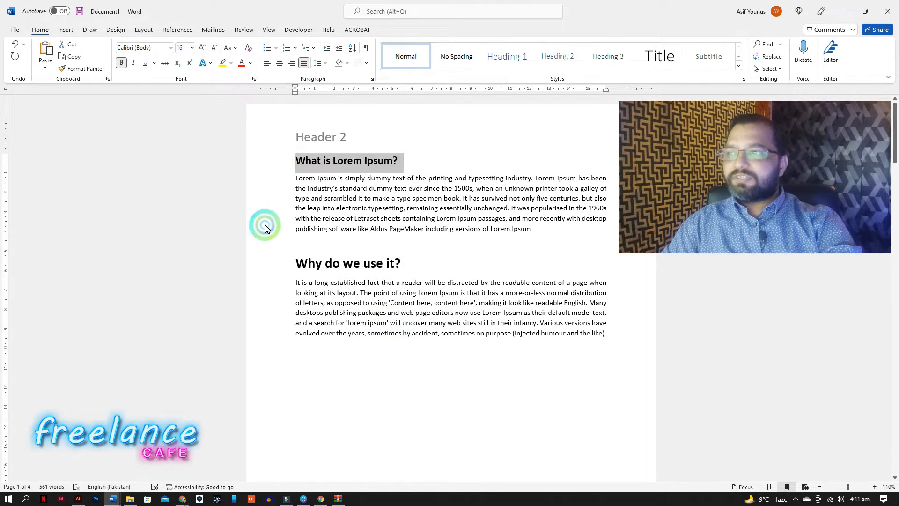
pyautogui.click(242, 62)
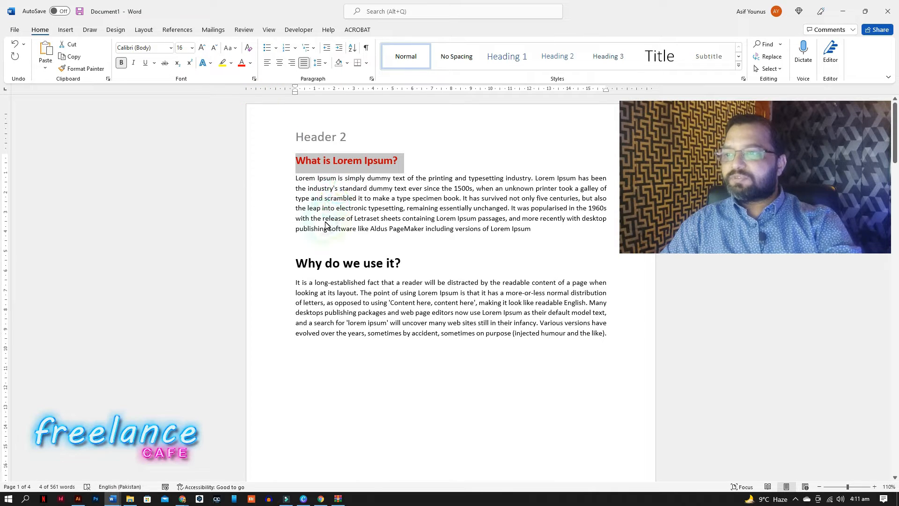
pyautogui.click(170, 48)
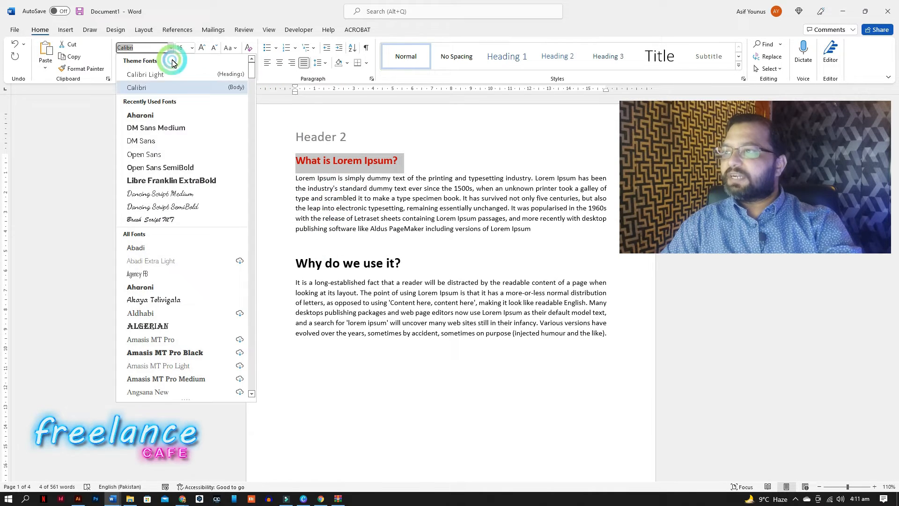
pyautogui.click(189, 128)
# Remove bold from the "Why do we use it?" heading and shrink its font to 12 pt.
pyautogui.click(371, 265)
pyautogui.moveTo(409, 265); pyautogui.dragTo(299, 262)
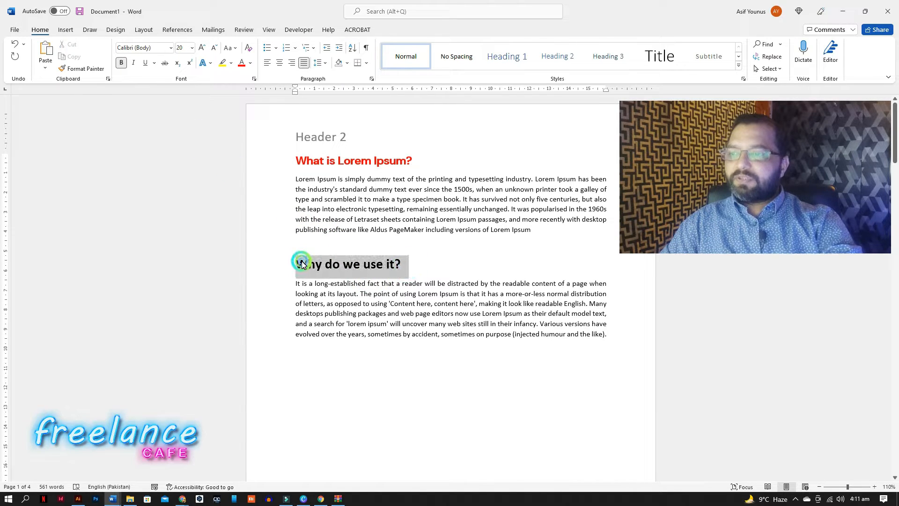
pyautogui.click(123, 66)
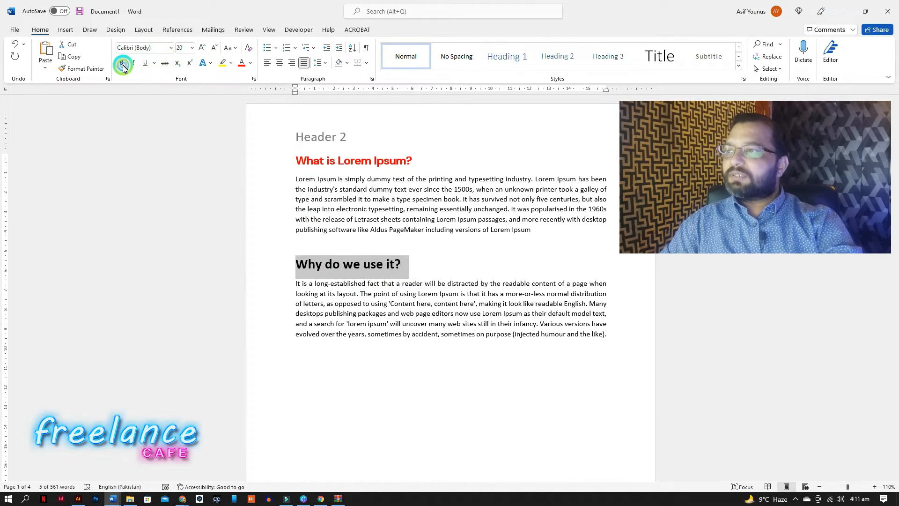
pyautogui.click(215, 49)
pyautogui.click(215, 48)
pyautogui.click(215, 48)
pyautogui.click(215, 48)
pyautogui.click(370, 275)
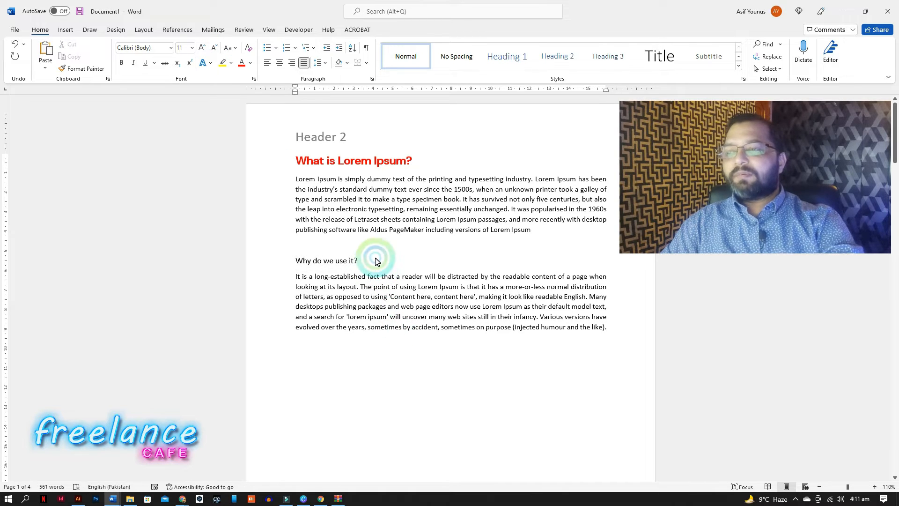
# Copy the "What is Lorem Ipsum?" heading's formatting onto the "Why do we use it?" heading with Format Painter.
pyautogui.moveTo(297, 161); pyautogui.dragTo(415, 162)
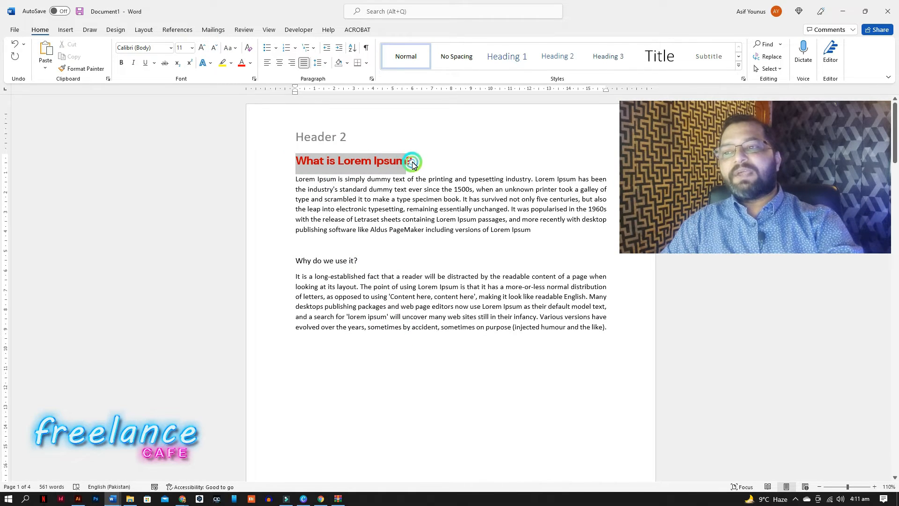
pyautogui.moveTo(367, 270); pyautogui.dragTo(298, 261)
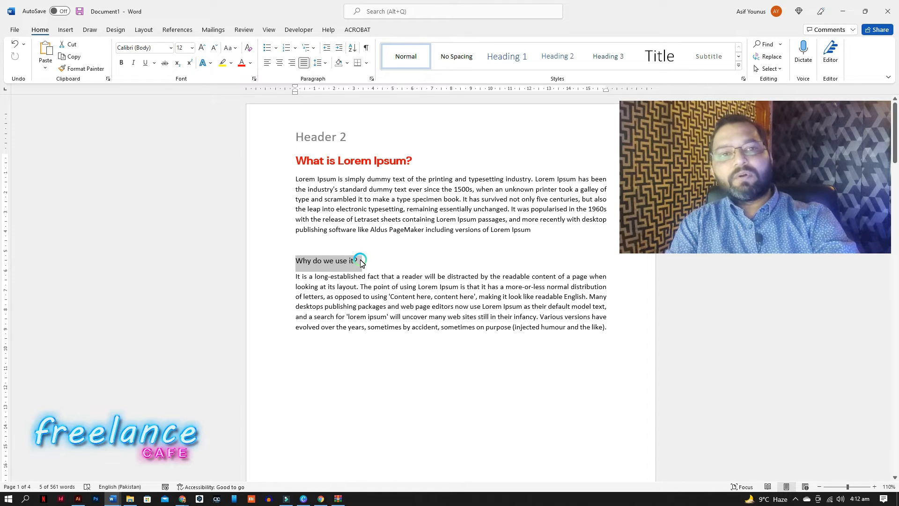
pyautogui.moveTo(418, 161); pyautogui.dragTo(306, 161)
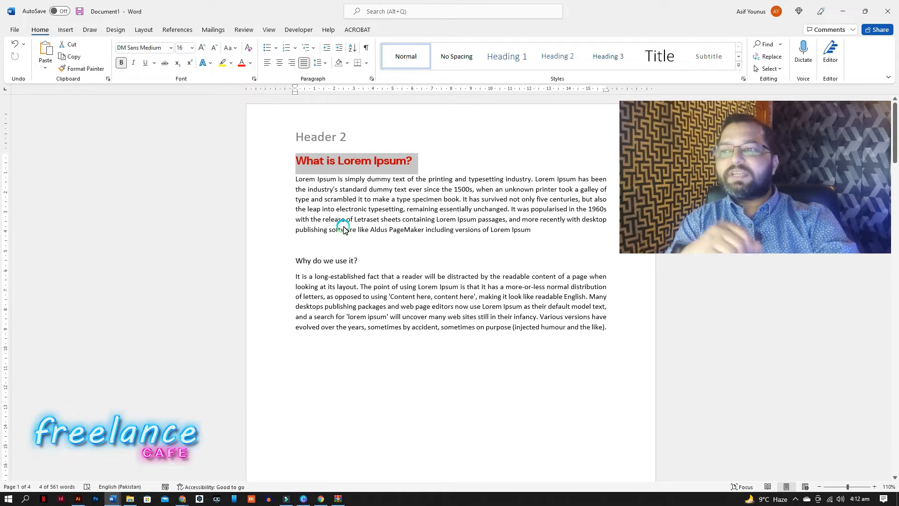
pyautogui.click(84, 69)
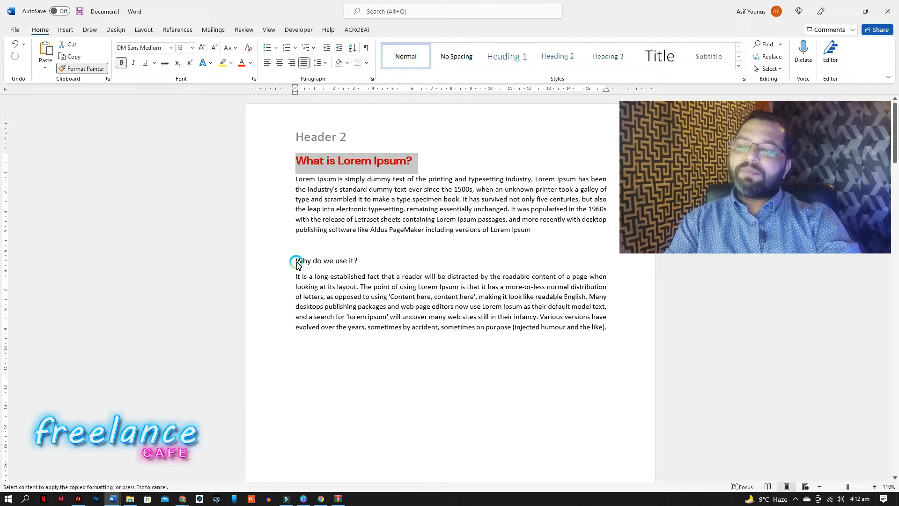
pyautogui.moveTo(294, 265); pyautogui.dragTo(370, 265)
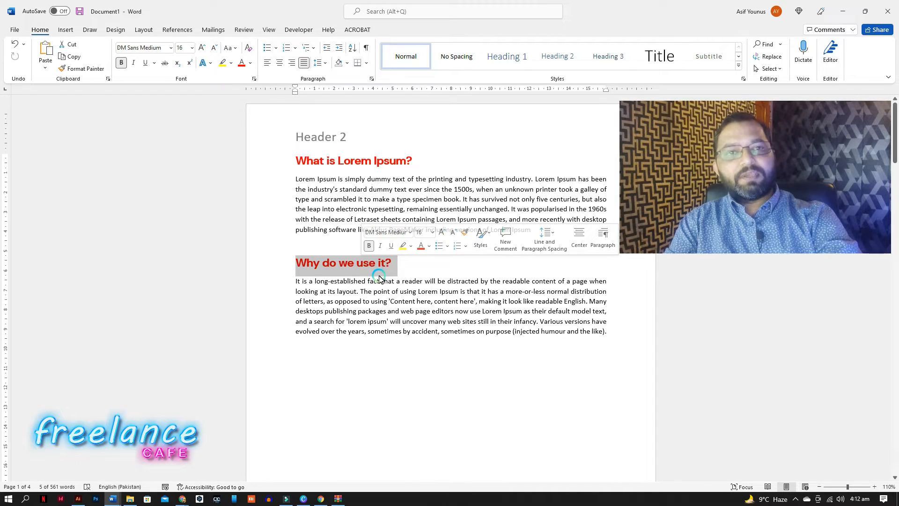
pyautogui.click(382, 291)
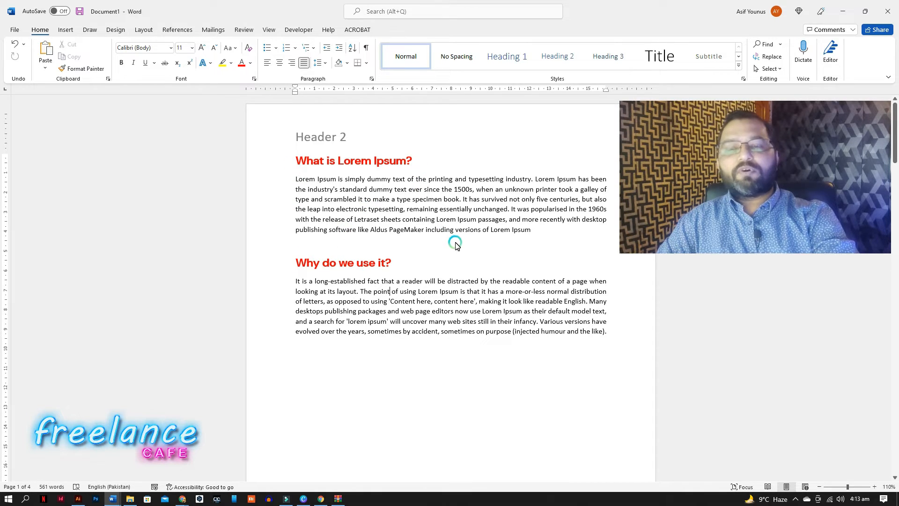
# End the first sentence after "content of a page" with a period and move "when looking at its layout" onto a new line.
pyautogui.scroll(-5, 492, 261)
pyautogui.click(612, 220)
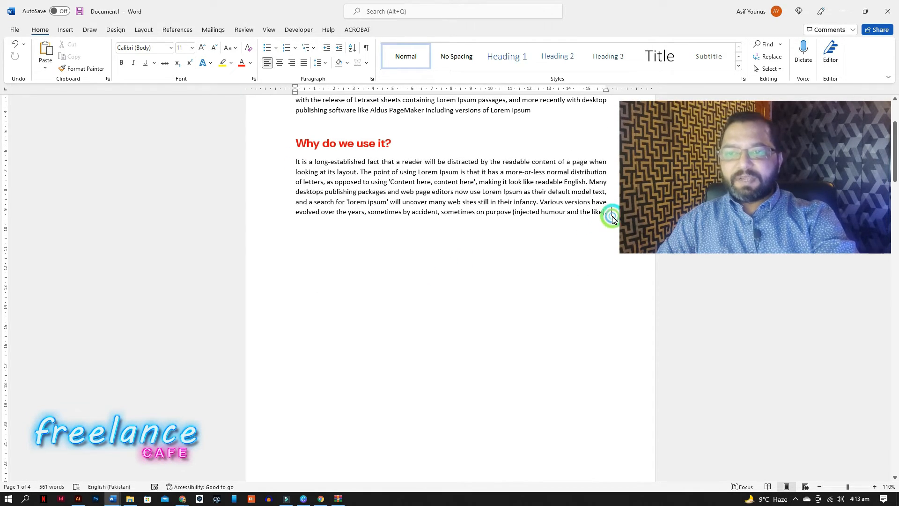
pyautogui.click(603, 217)
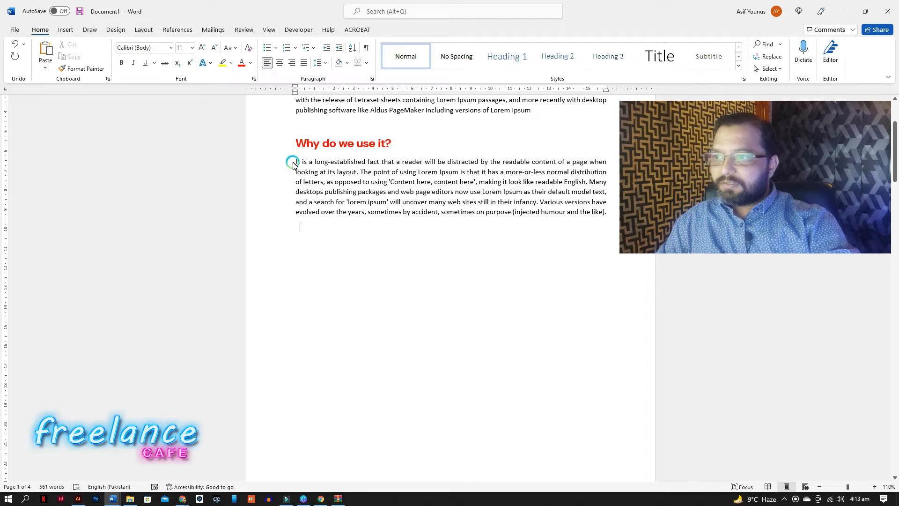
pyautogui.click(593, 162)
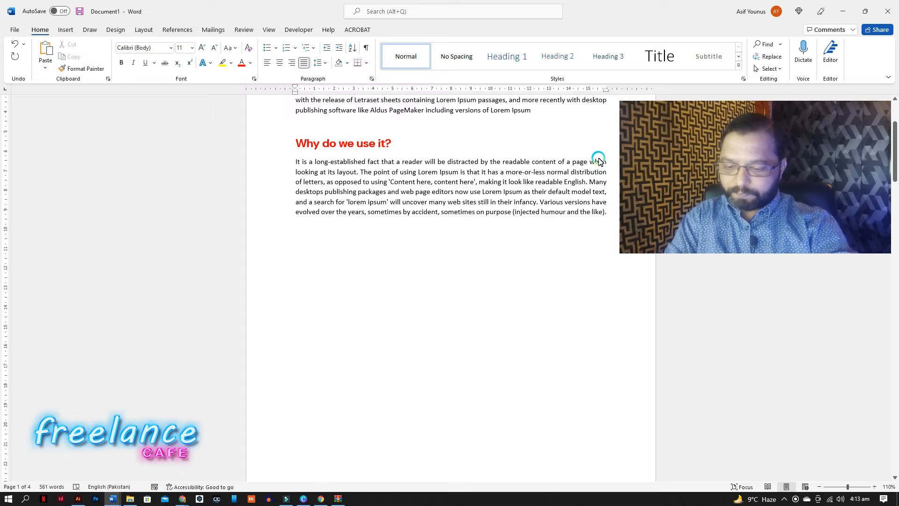
pyautogui.press('BackSpace')
pyautogui.write('.')
pyautogui.press('Return')
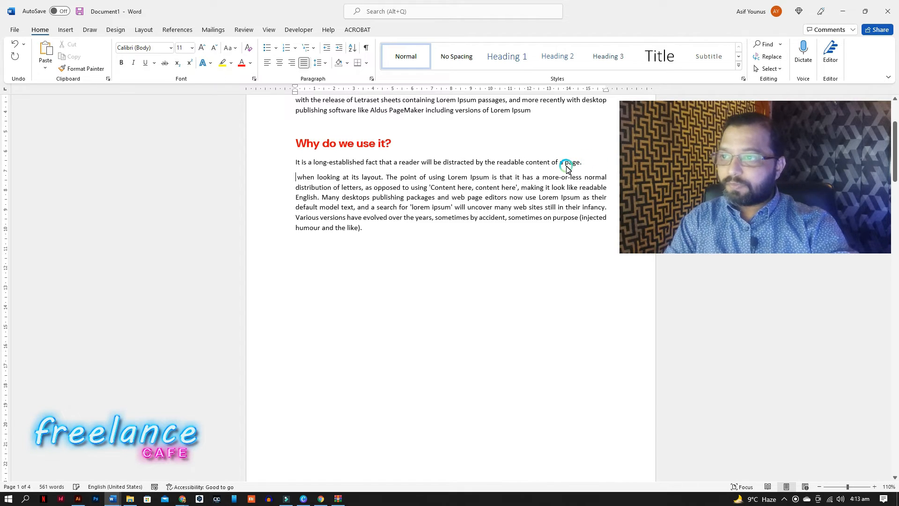
pyautogui.press('Delete')
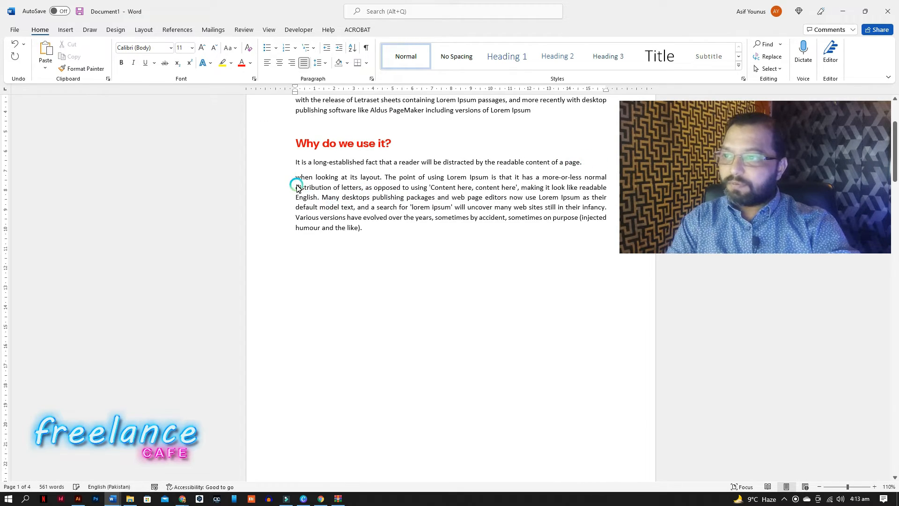
# Break the paragraph onto new lines before "distribution of letters" and before "English.".
pyautogui.click(299, 188)
pyautogui.press('Return')
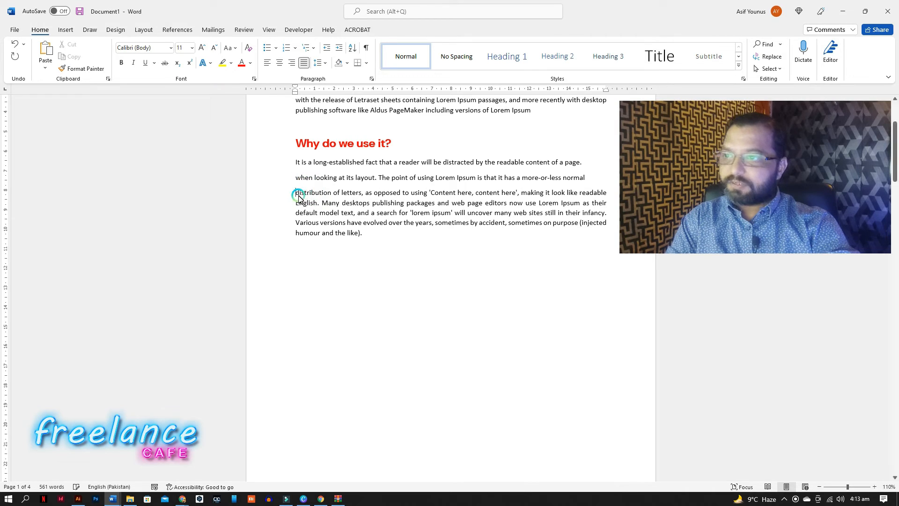
pyautogui.click(297, 203)
pyautogui.press('Return')
# Apply bullets to the first three lines under "Why do we use it?".
pyautogui.moveTo(296, 162); pyautogui.dragTo(605, 194)
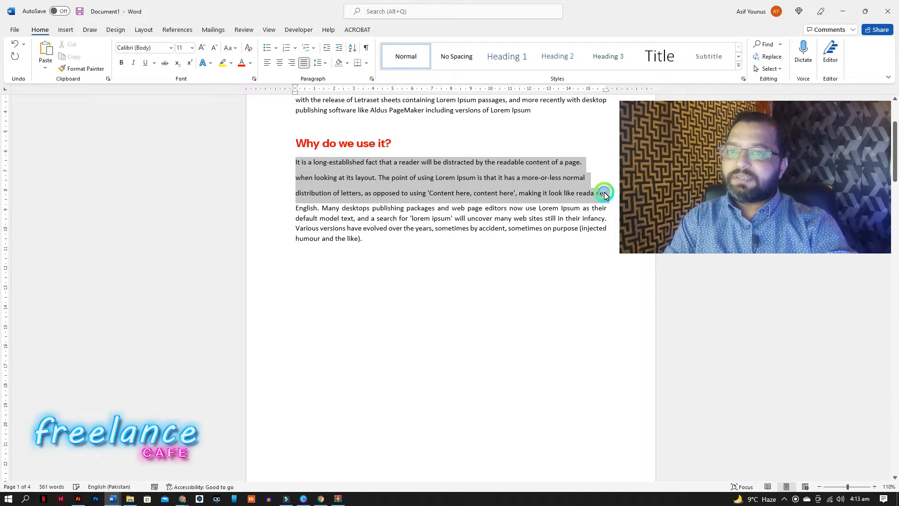
pyautogui.click(267, 48)
pyautogui.click(370, 217)
# Insert three empty paragraphs before the line starting "English.".
pyautogui.click(297, 208)
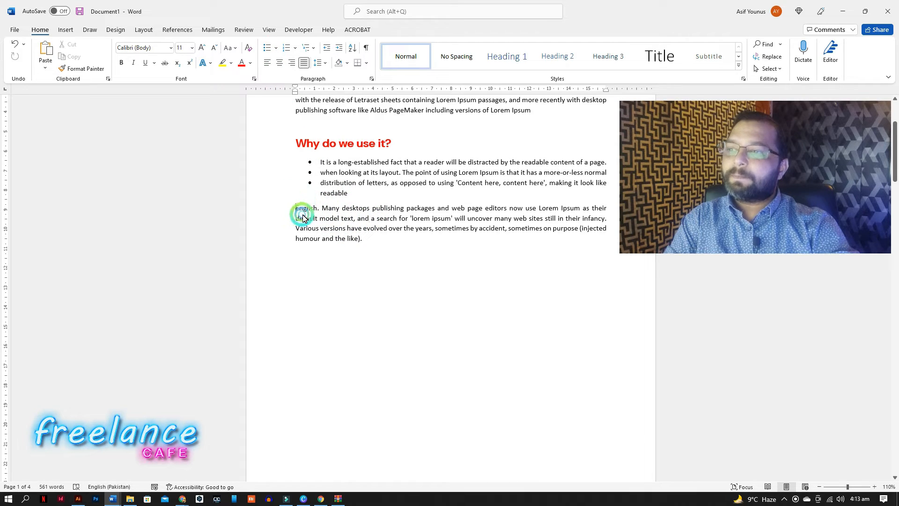
pyautogui.press('Return')
pyautogui.press('Return')
# Split the remaining text before "default model text" and "Various versions", then bullet those three lines.
pyautogui.press('Return')
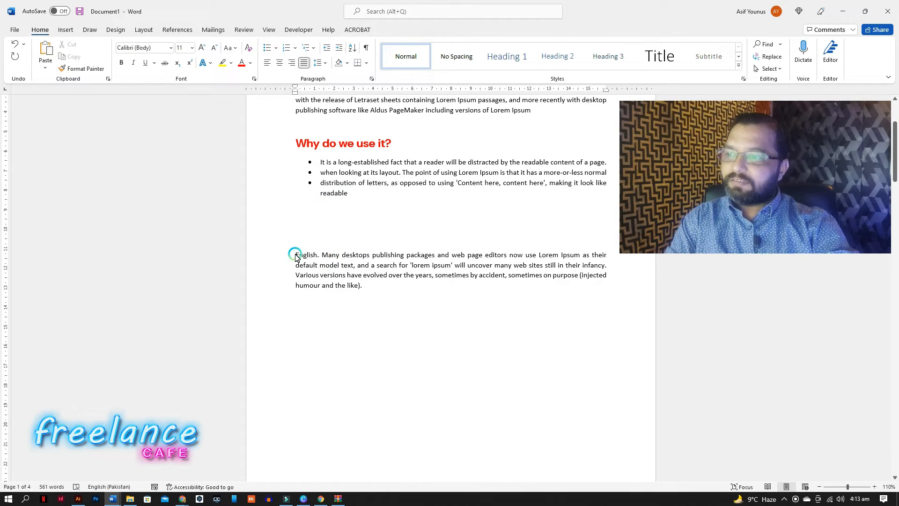
pyautogui.click(296, 265)
pyautogui.press('Return')
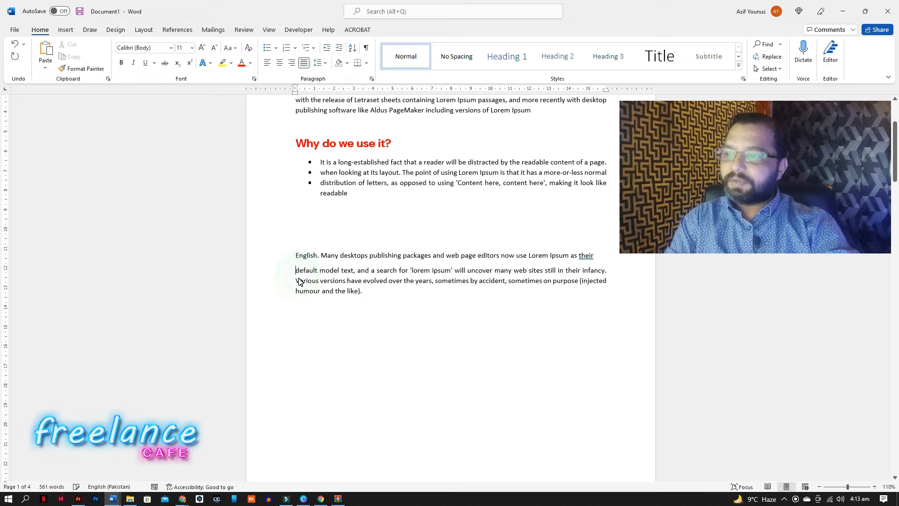
pyautogui.click(295, 283)
pyautogui.press('Return')
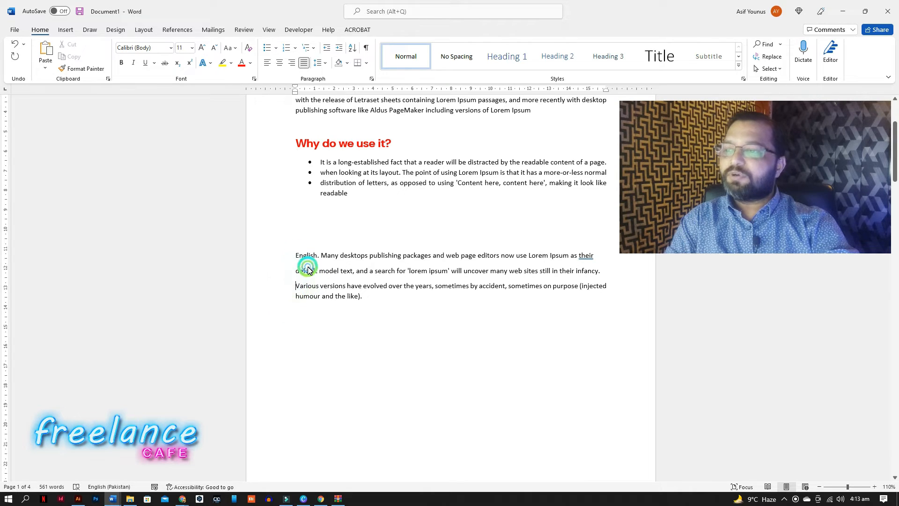
pyautogui.moveTo(297, 256); pyautogui.dragTo(352, 295)
pyautogui.click(267, 48)
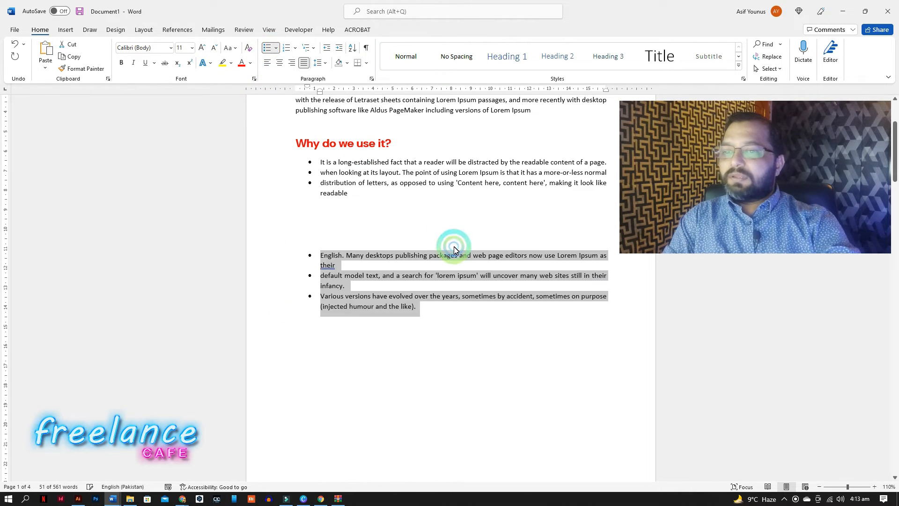
# Give the first three bullets 6 pt spacing before and after, and allow space between paragraphs of the same style.
pyautogui.click(379, 247)
pyautogui.moveTo(321, 161); pyautogui.dragTo(356, 193)
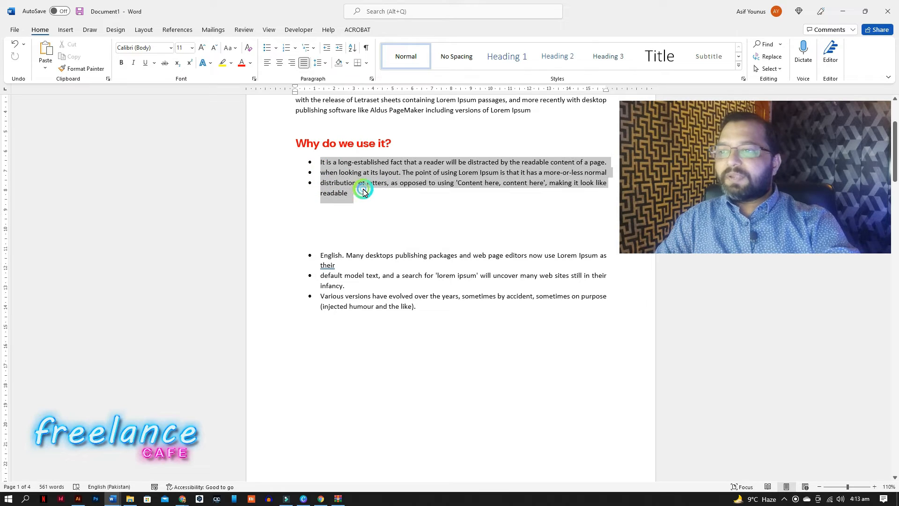
pyautogui.click(321, 66)
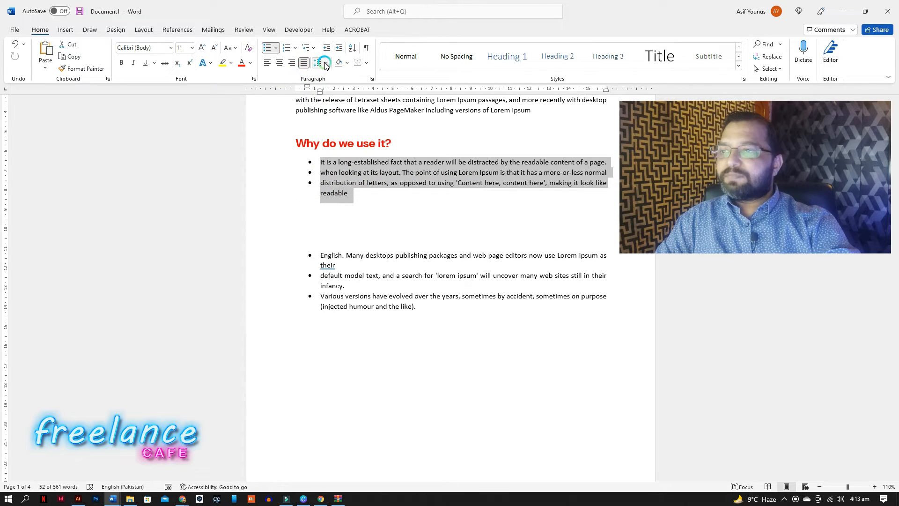
pyautogui.click(372, 78)
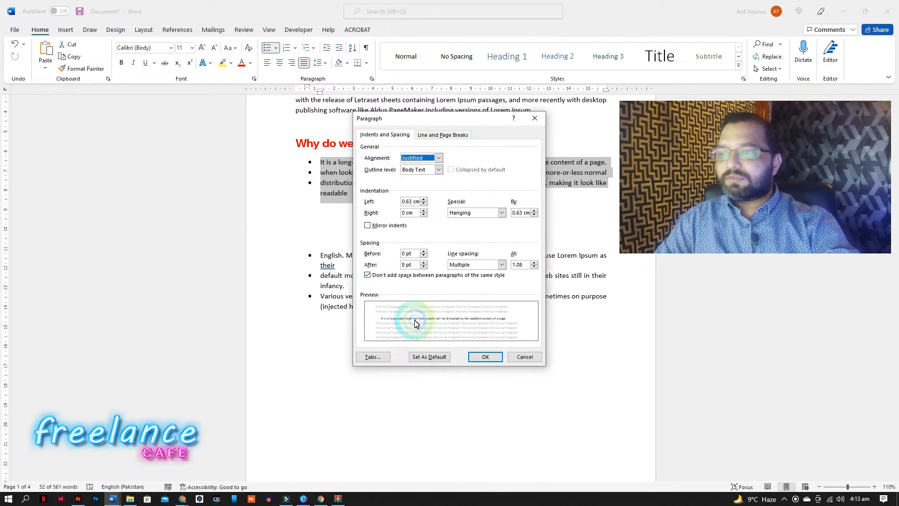
pyautogui.click(424, 252)
pyautogui.click(424, 252)
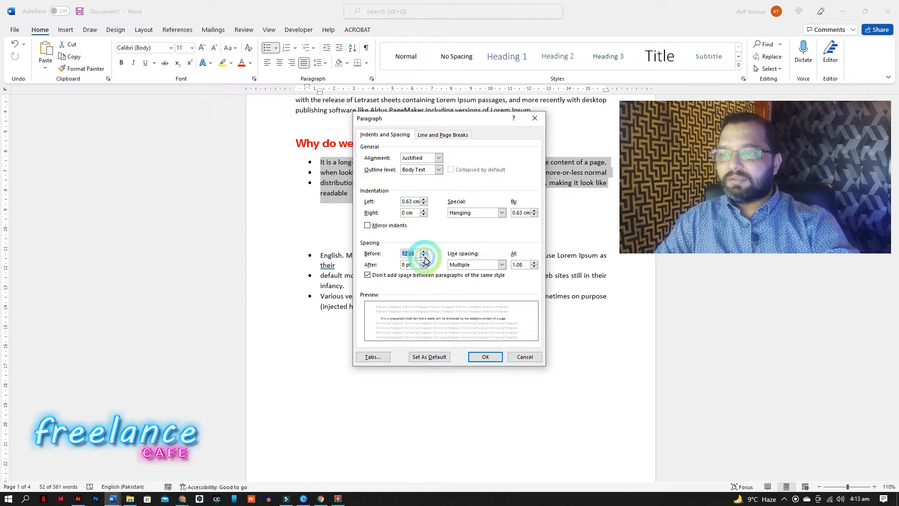
pyautogui.click(424, 256)
pyautogui.click(424, 266)
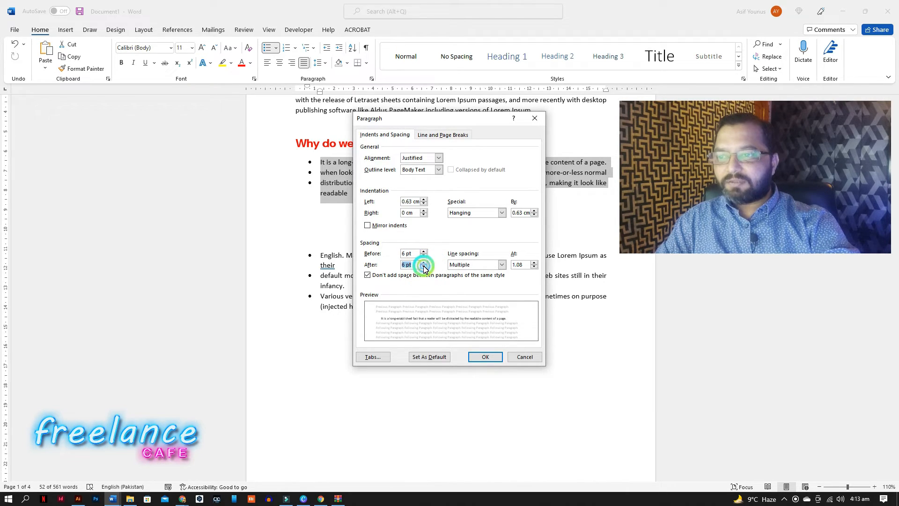
pyautogui.click(369, 276)
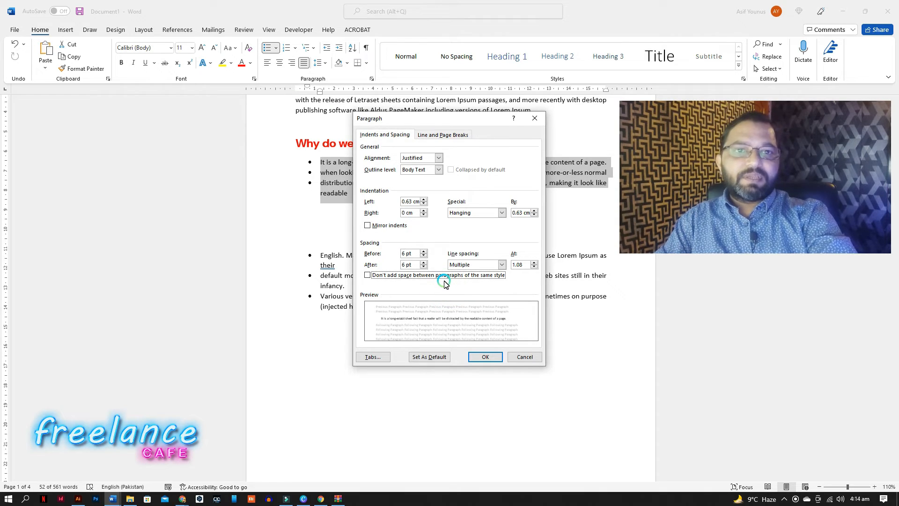
pyautogui.click(484, 357)
# Increase the spacing before and after the first three bullets to 12 pt.
pyautogui.click(391, 229)
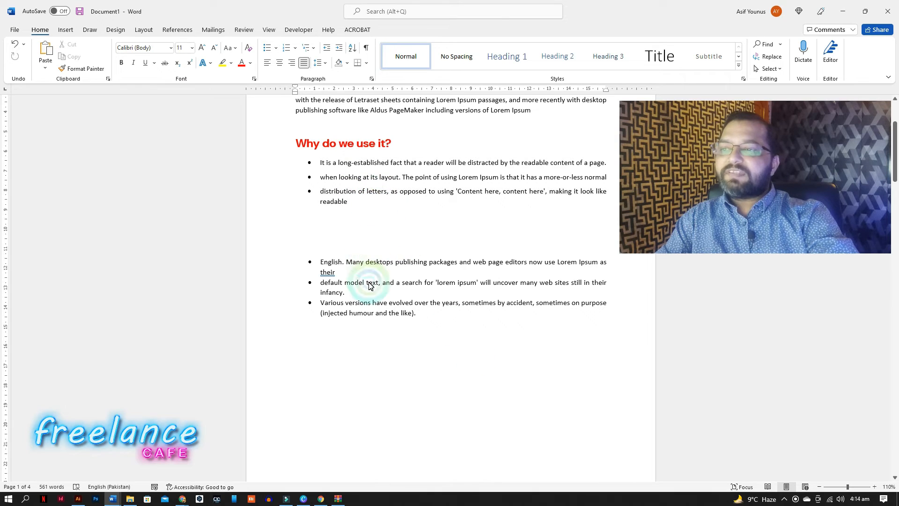
pyautogui.moveTo(320, 166); pyautogui.dragTo(361, 201)
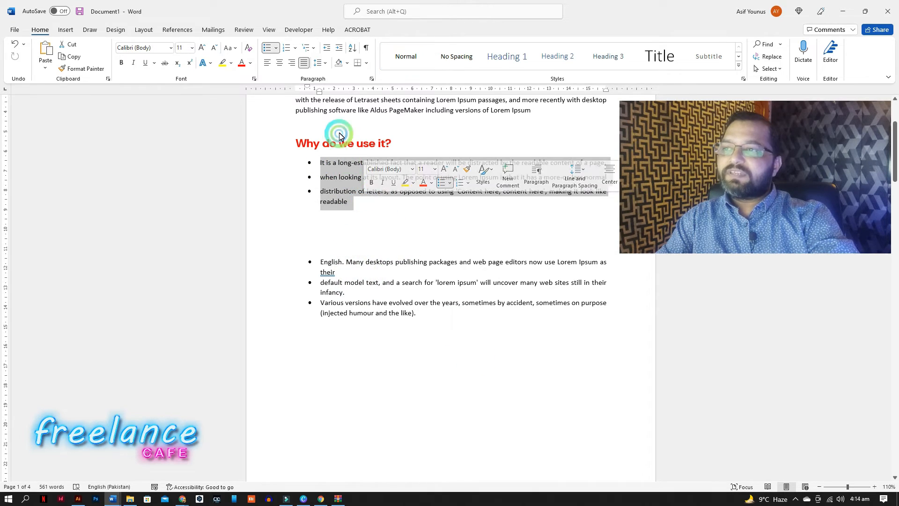
pyautogui.click(372, 79)
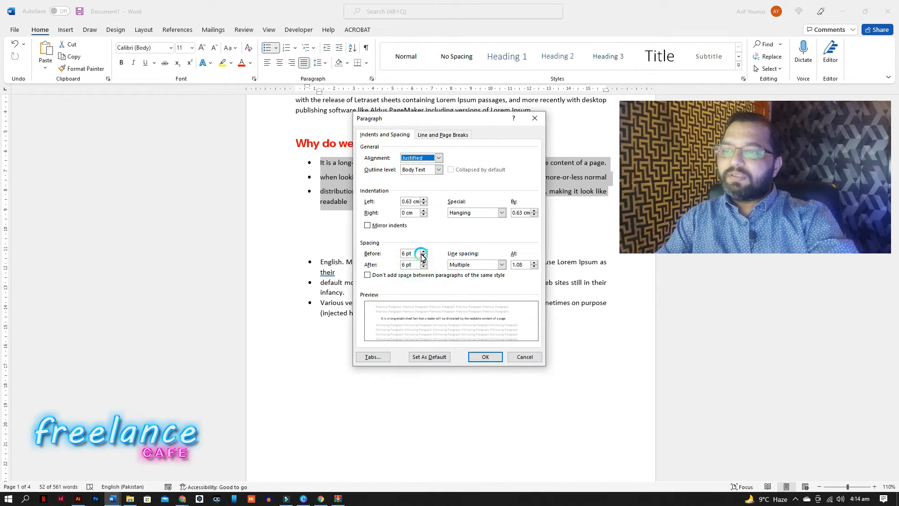
pyautogui.click(423, 251)
pyautogui.click(483, 357)
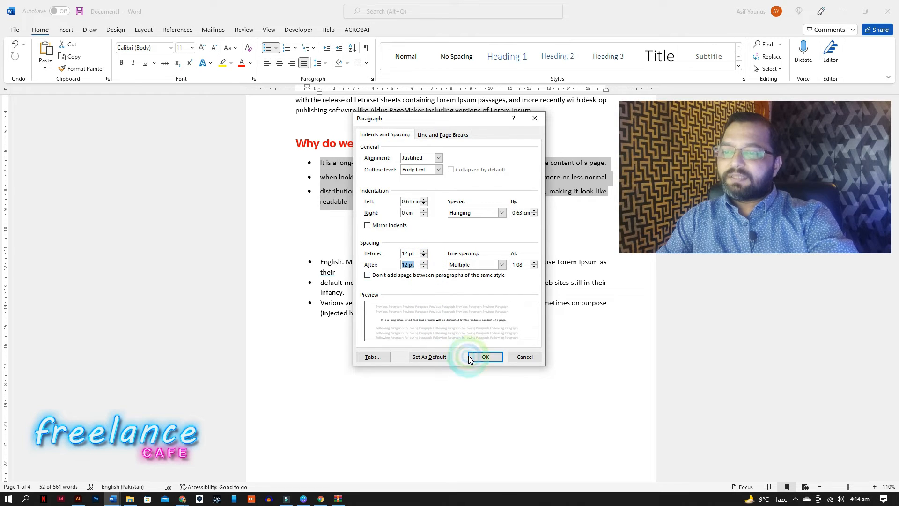
# Copy the first three bullets' formatting onto the three lower bullets with Format Painter.
pyautogui.click(375, 175)
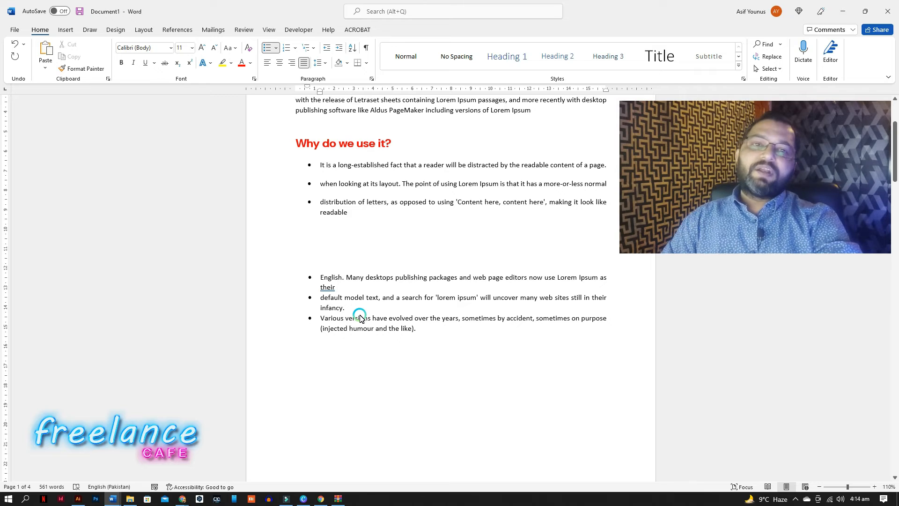
pyautogui.click(319, 169)
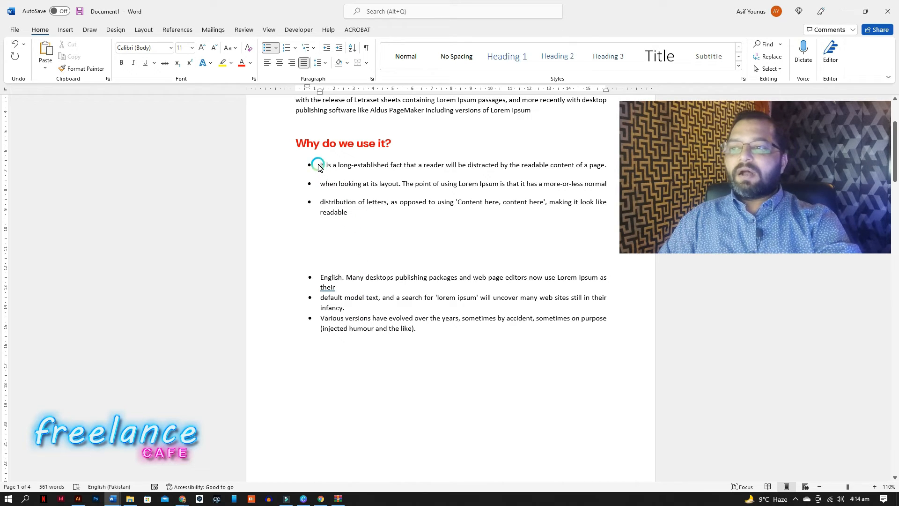
pyautogui.moveTo(320, 169); pyautogui.dragTo(379, 213)
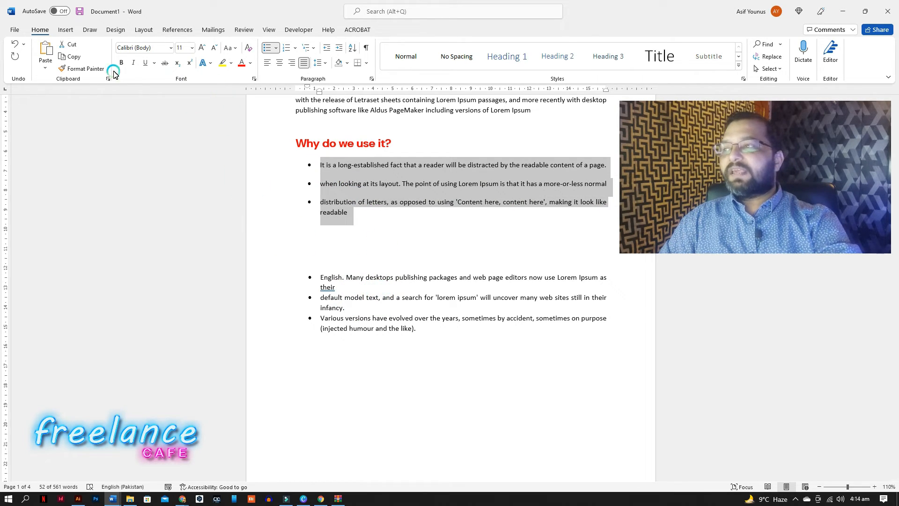
pyautogui.click(94, 69)
pyautogui.moveTo(321, 277); pyautogui.dragTo(422, 327)
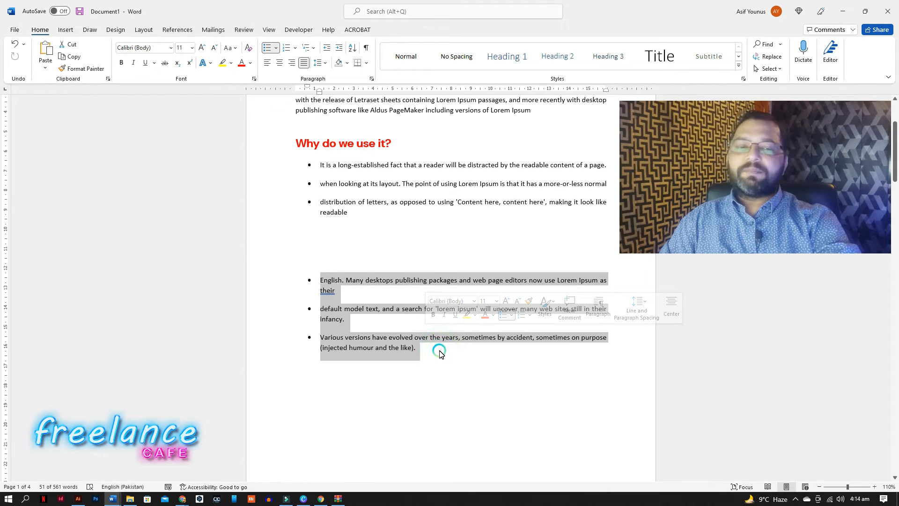
pyautogui.click(439, 353)
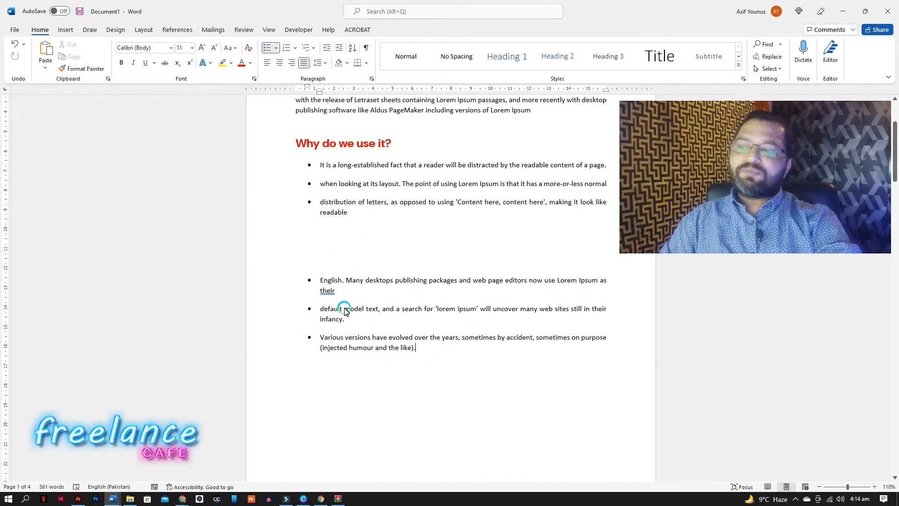
# Open the paragraph settings of the three lower bullets to check their spacing.
pyautogui.moveTo(325, 287); pyautogui.dragTo(425, 345)
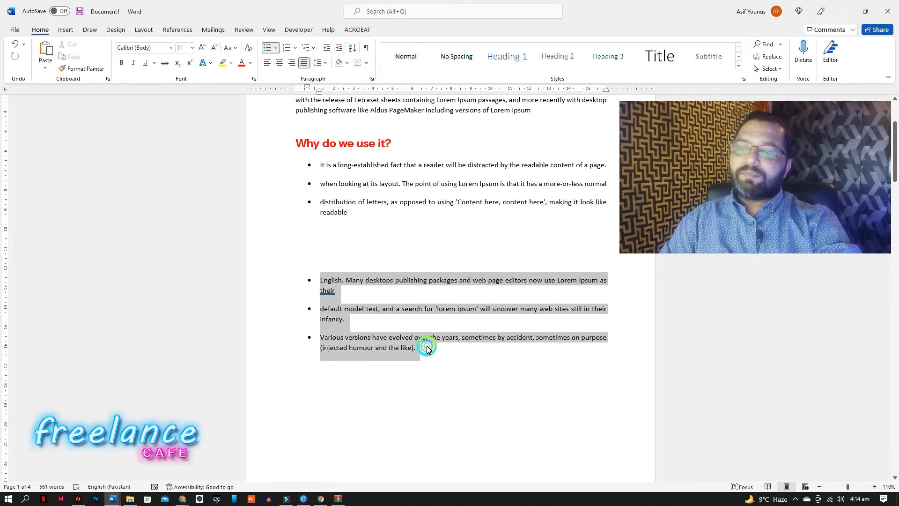
pyautogui.click(371, 79)
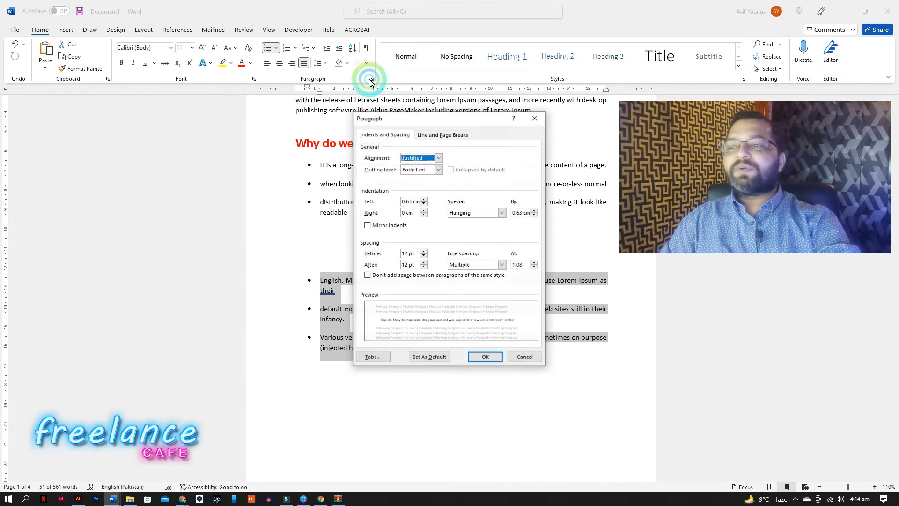
pyautogui.click(399, 256)
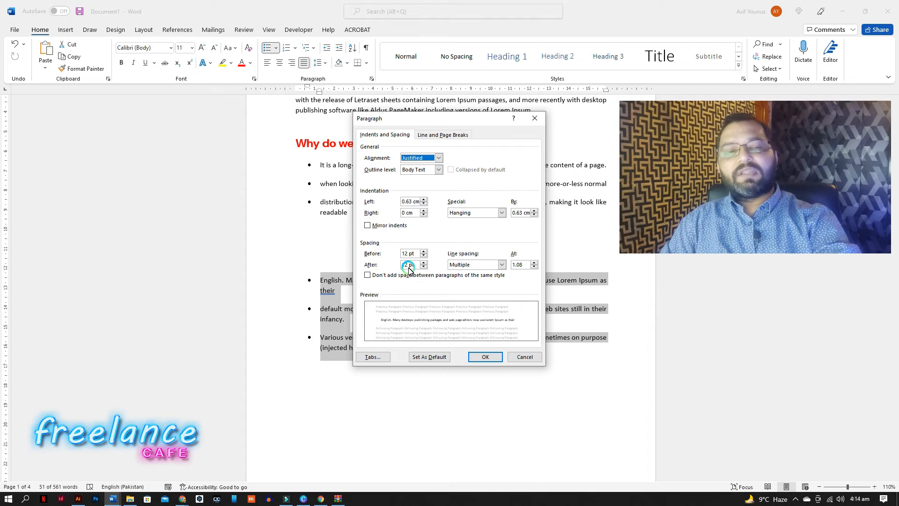
pyautogui.click(484, 356)
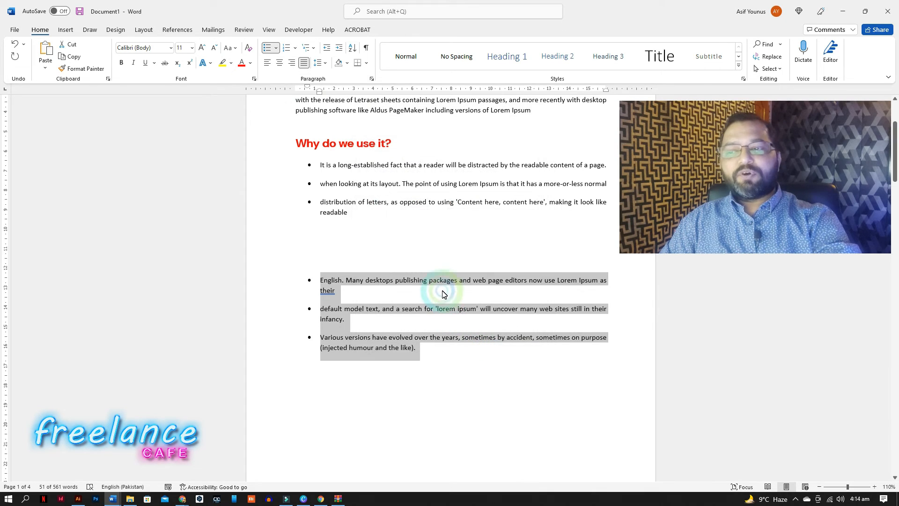